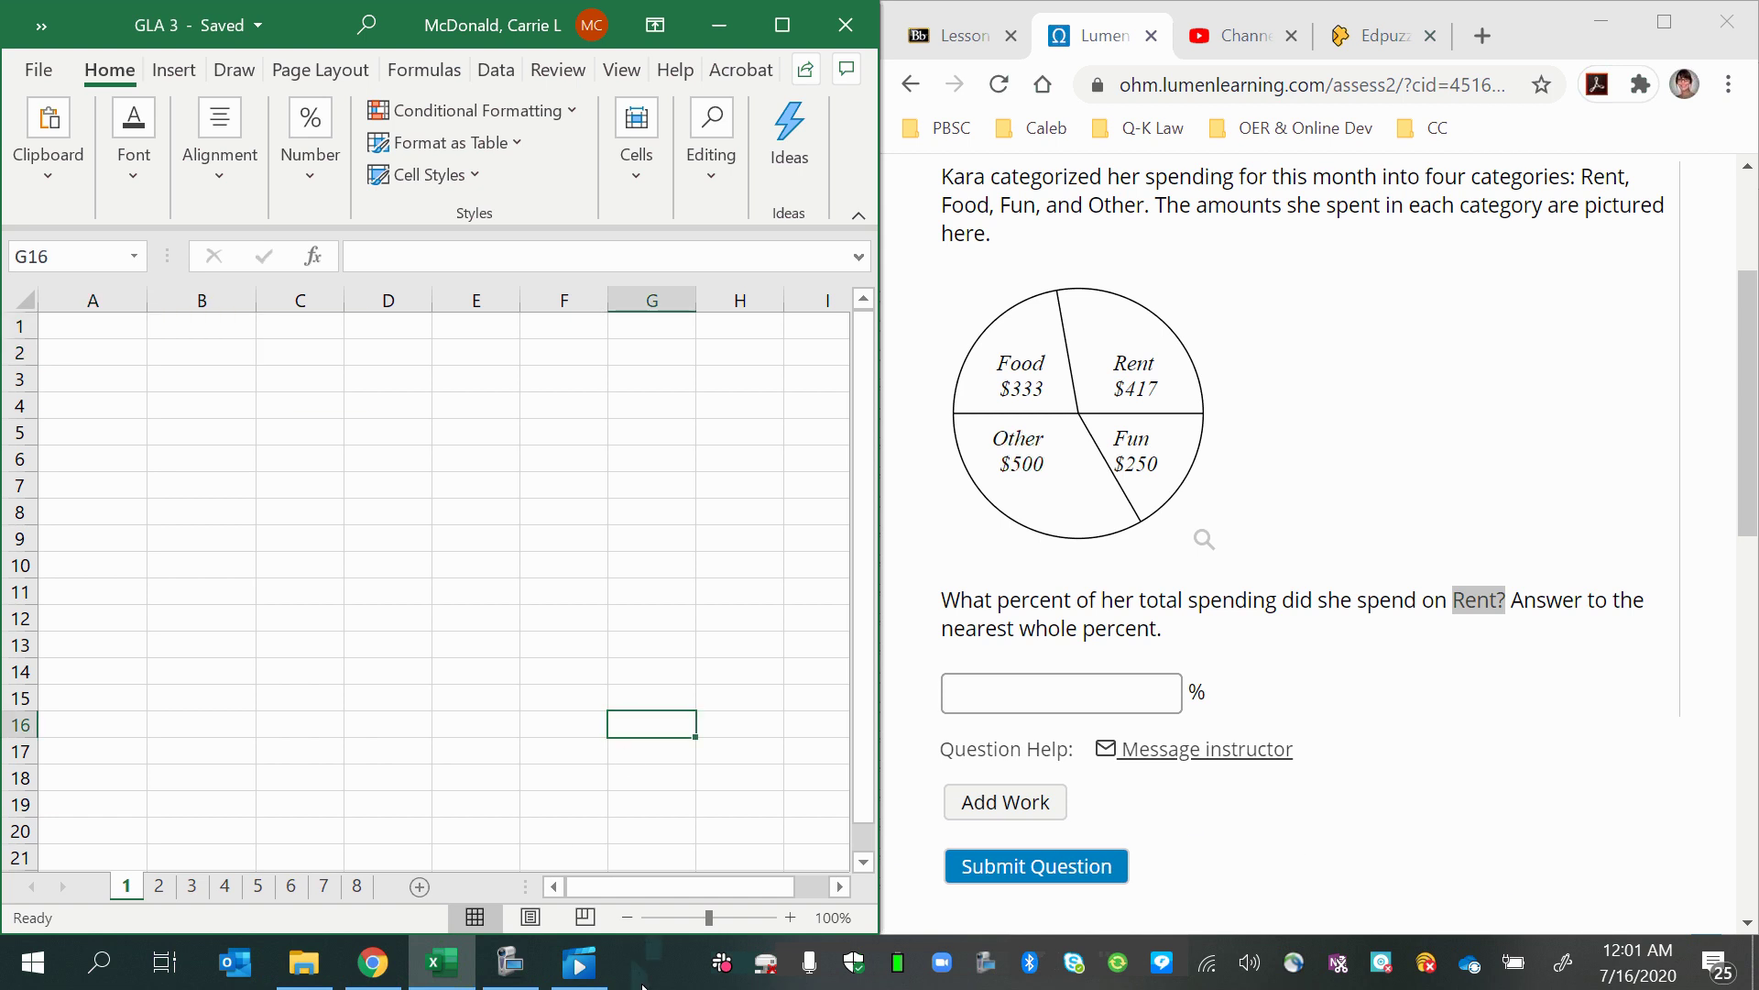
Enter the labels Rent, Total and % down cells A1 to A3
scroll(943, 778, up, 3)
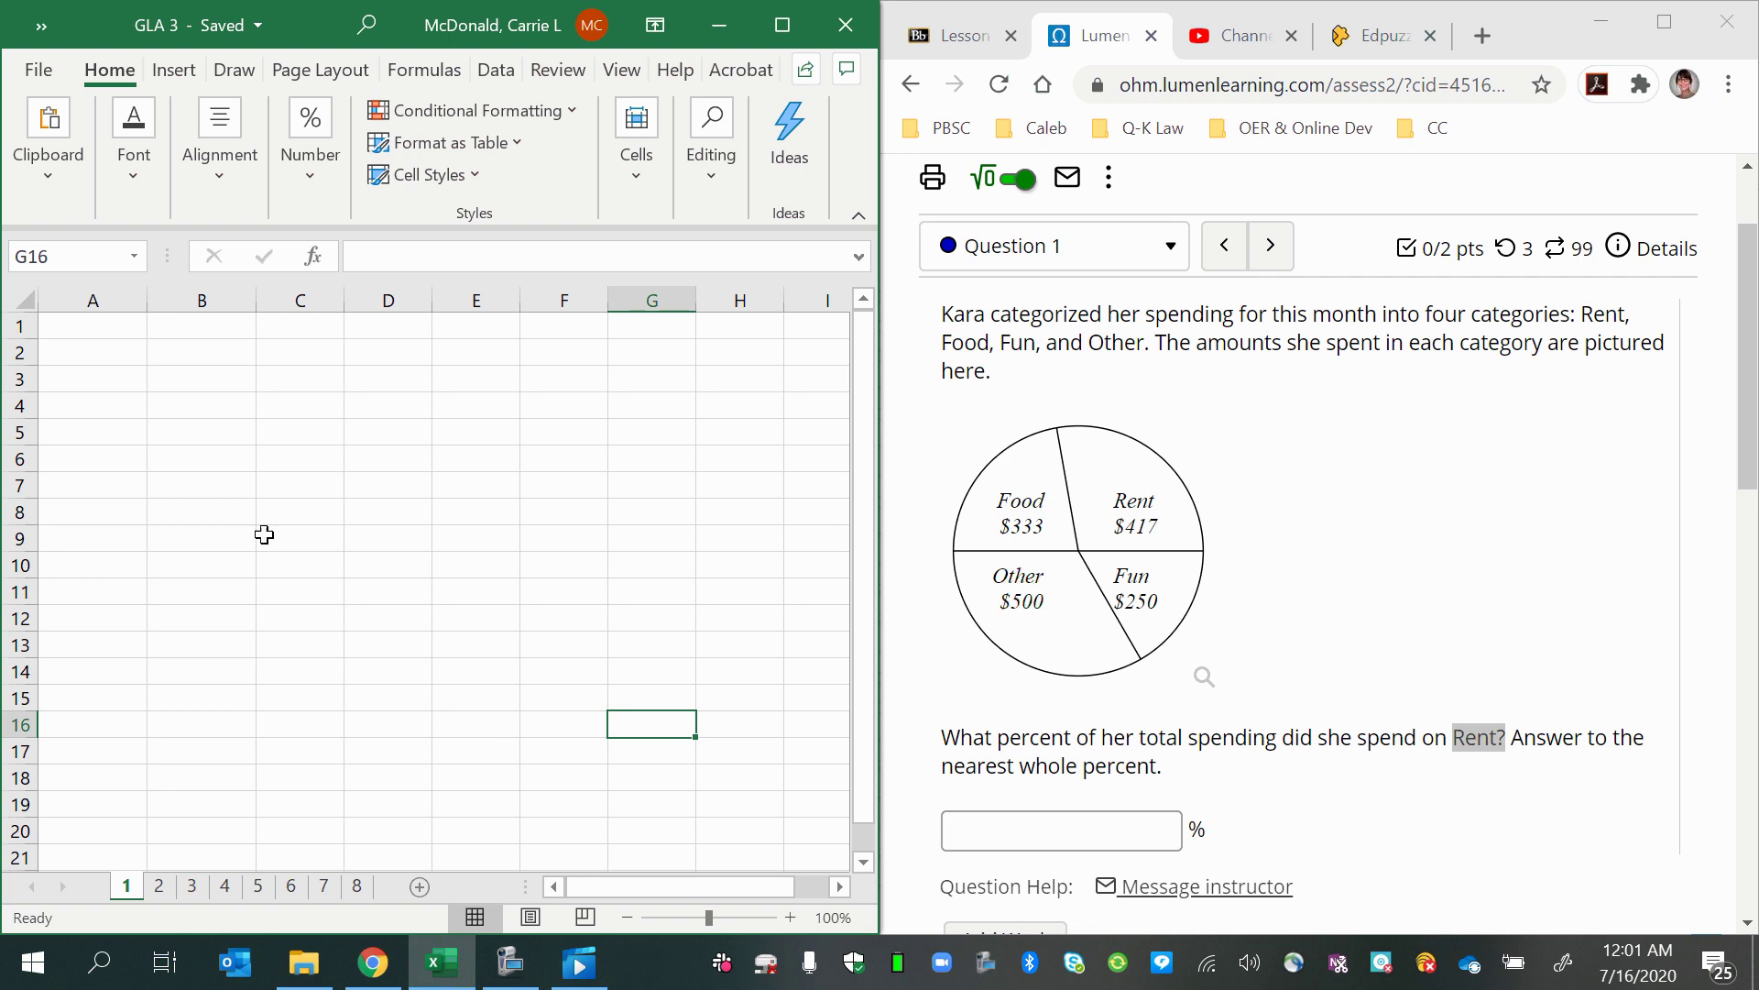
click(95, 332)
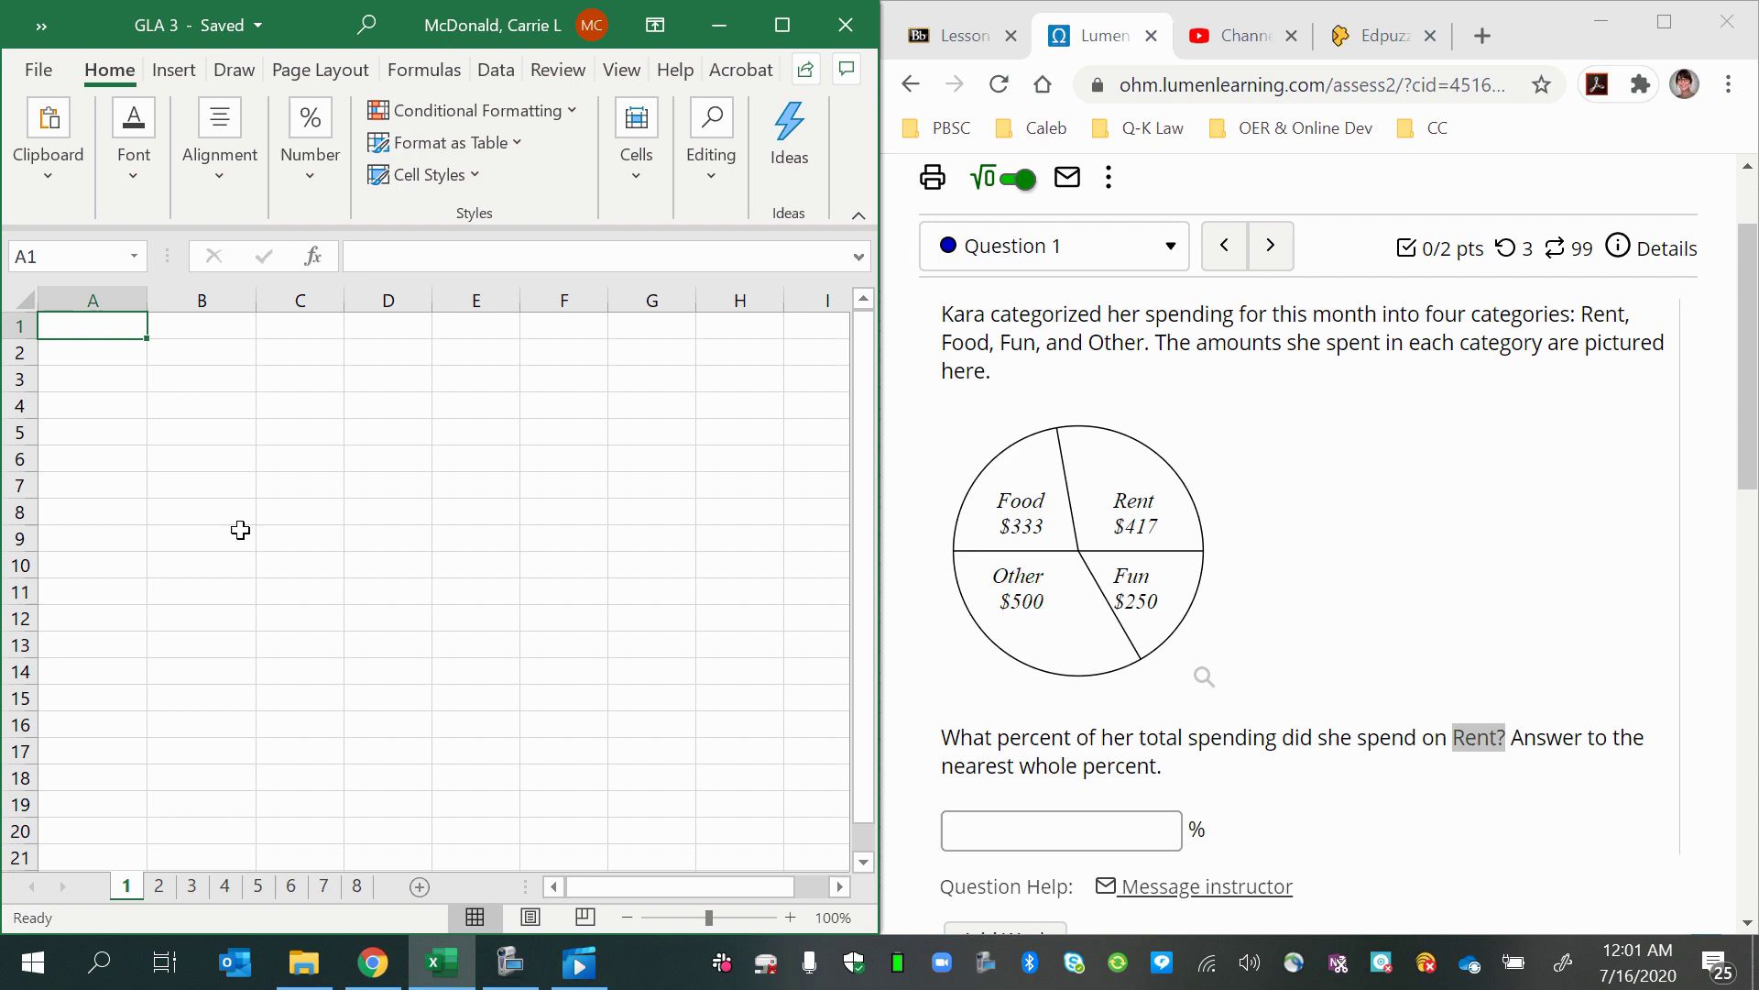
ctrl+scroll(240, 529, up, 7)
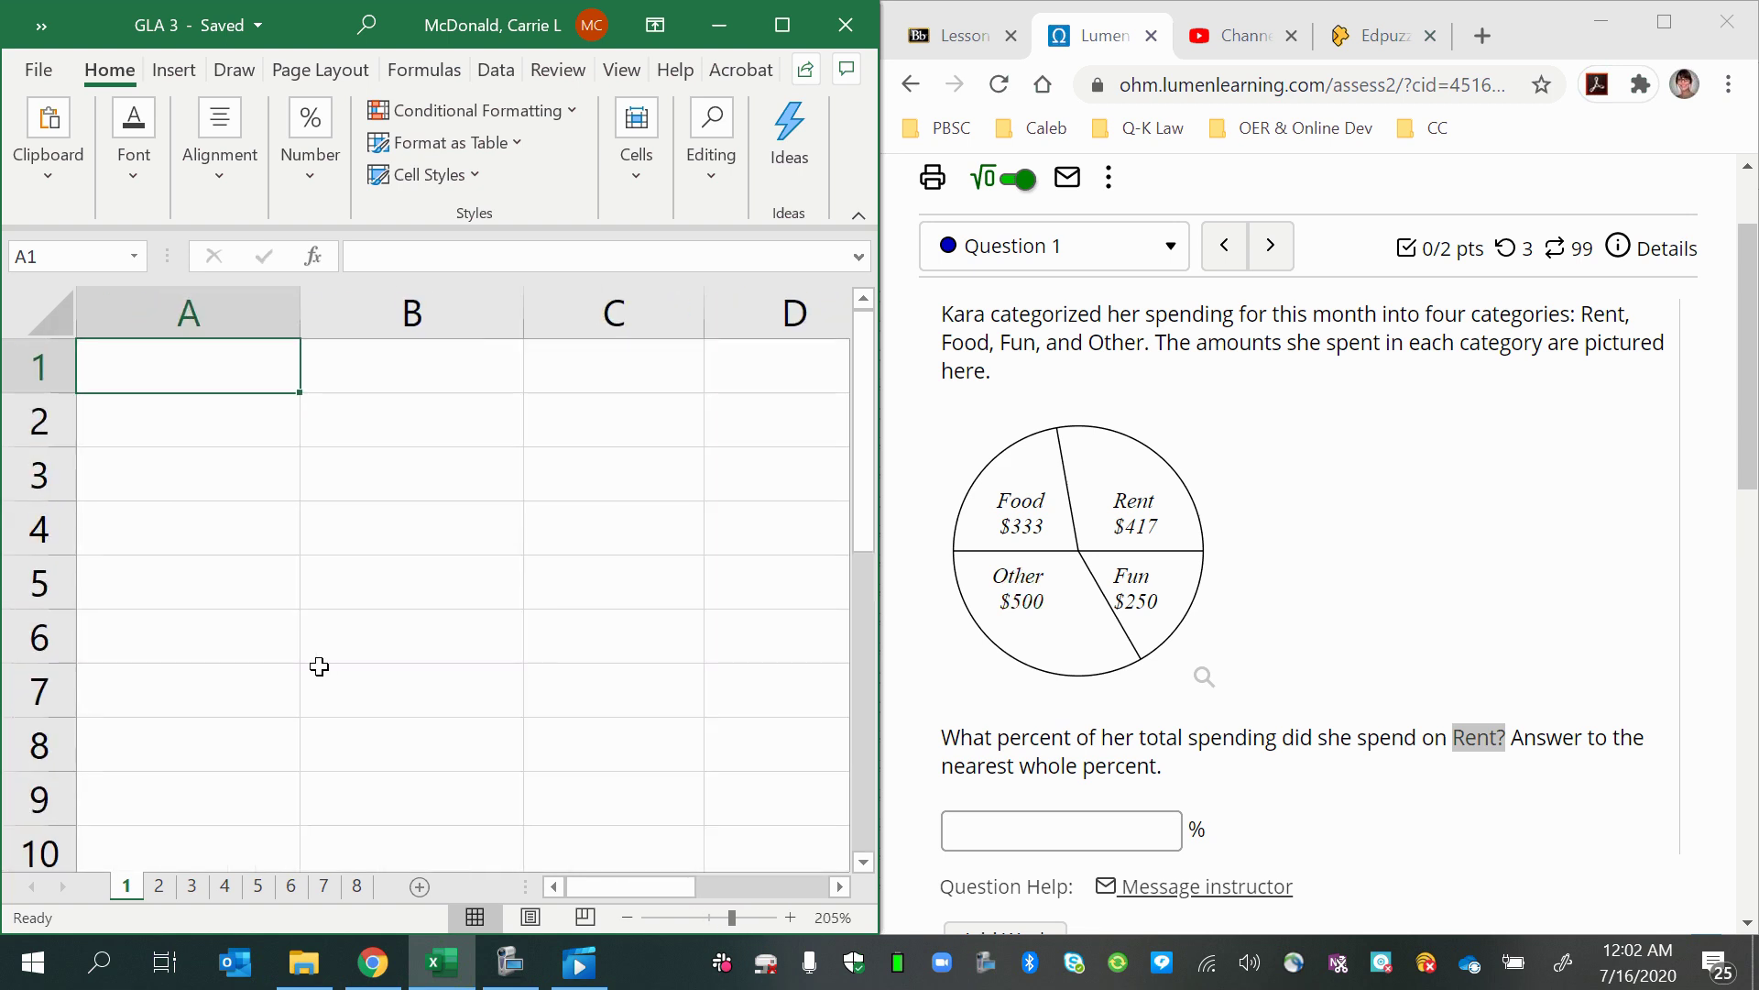
text(Rent)
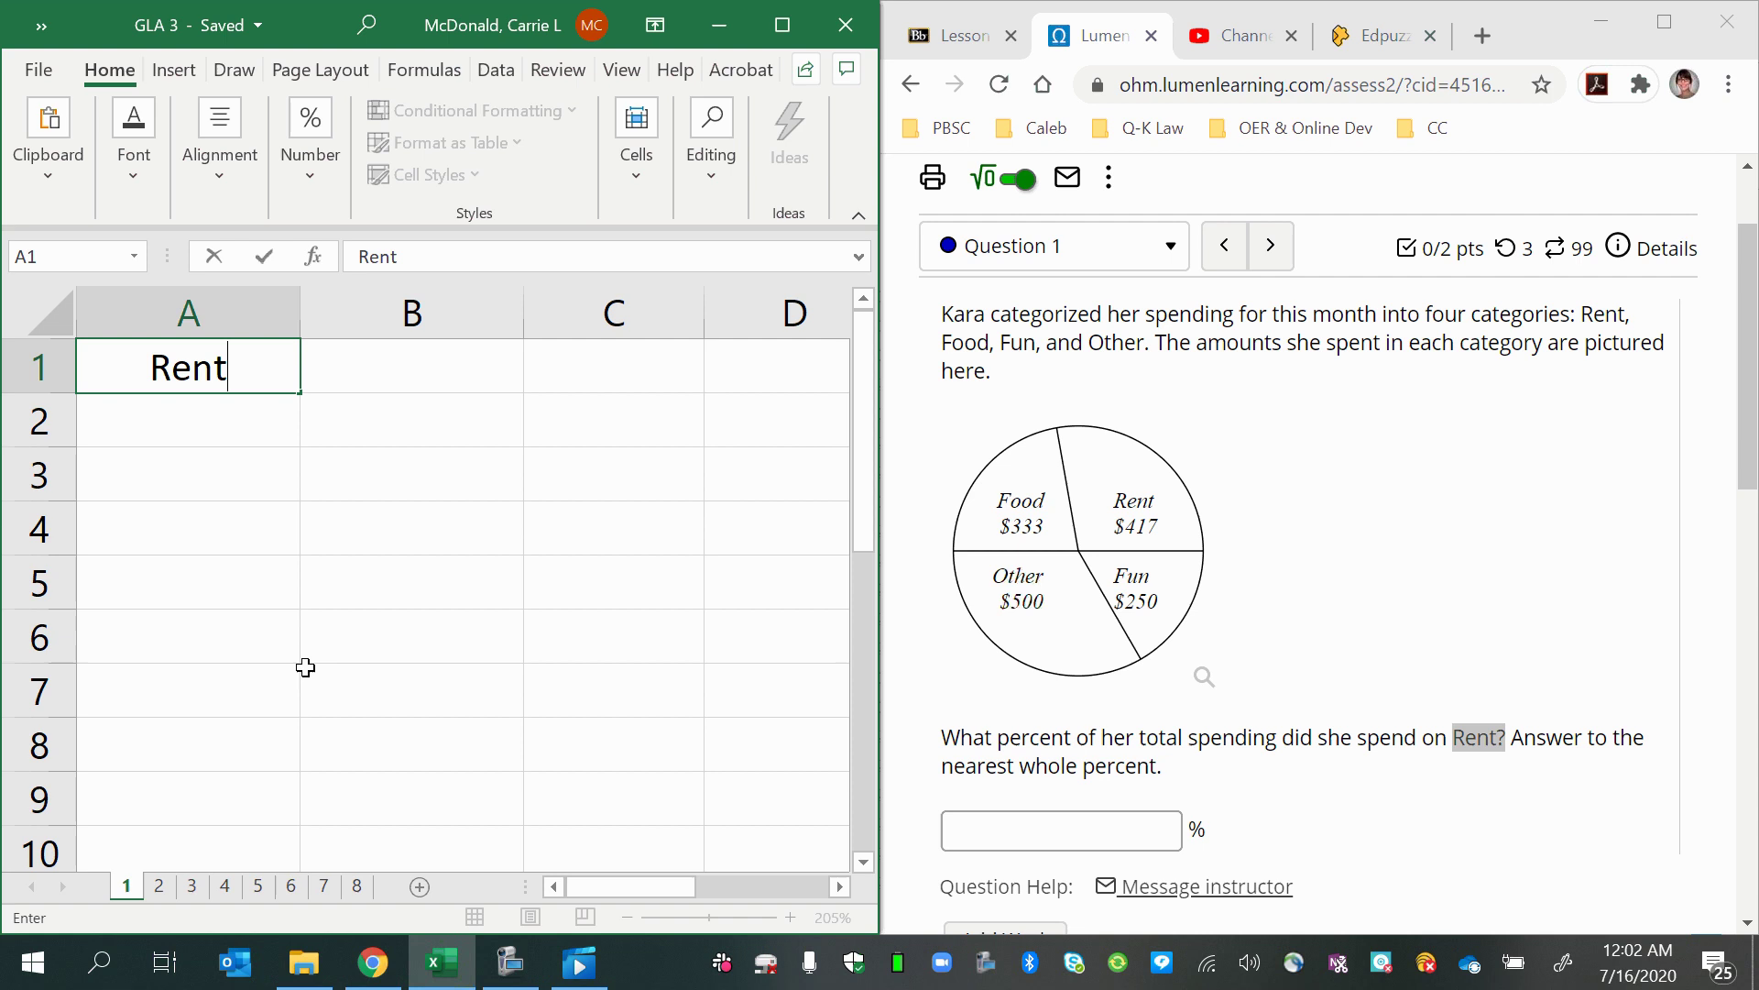
key(Return)
text(To)
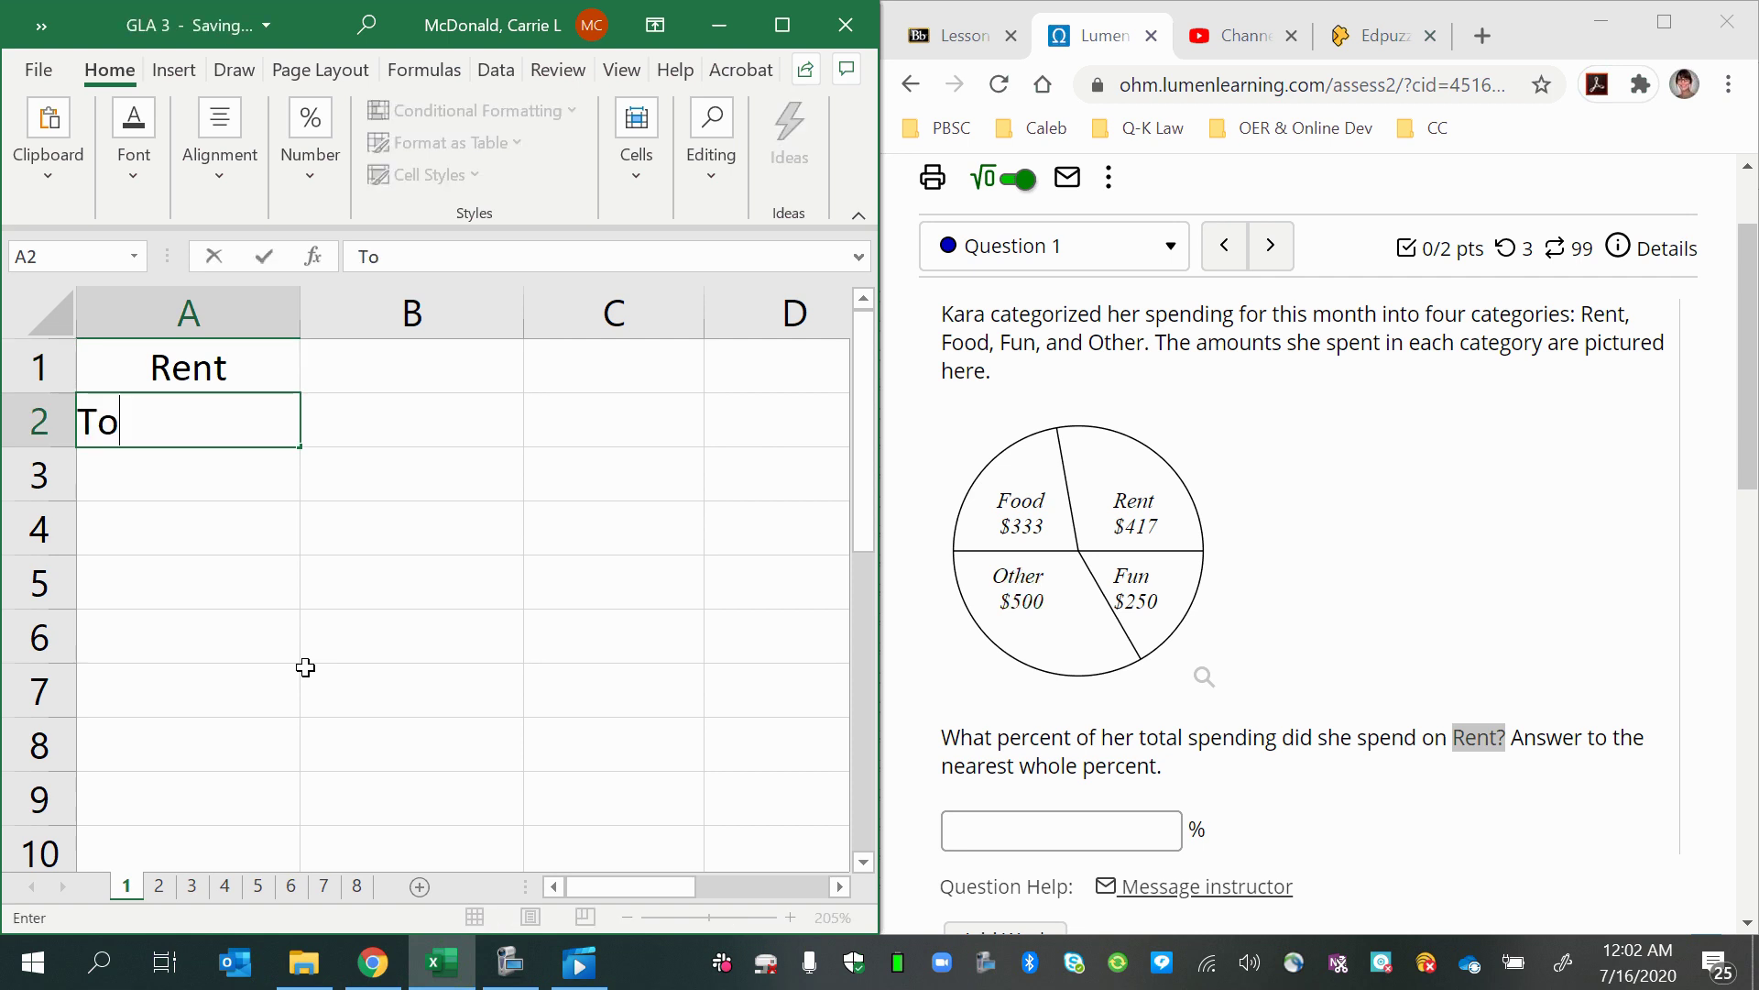
text(tal)
key(Return)
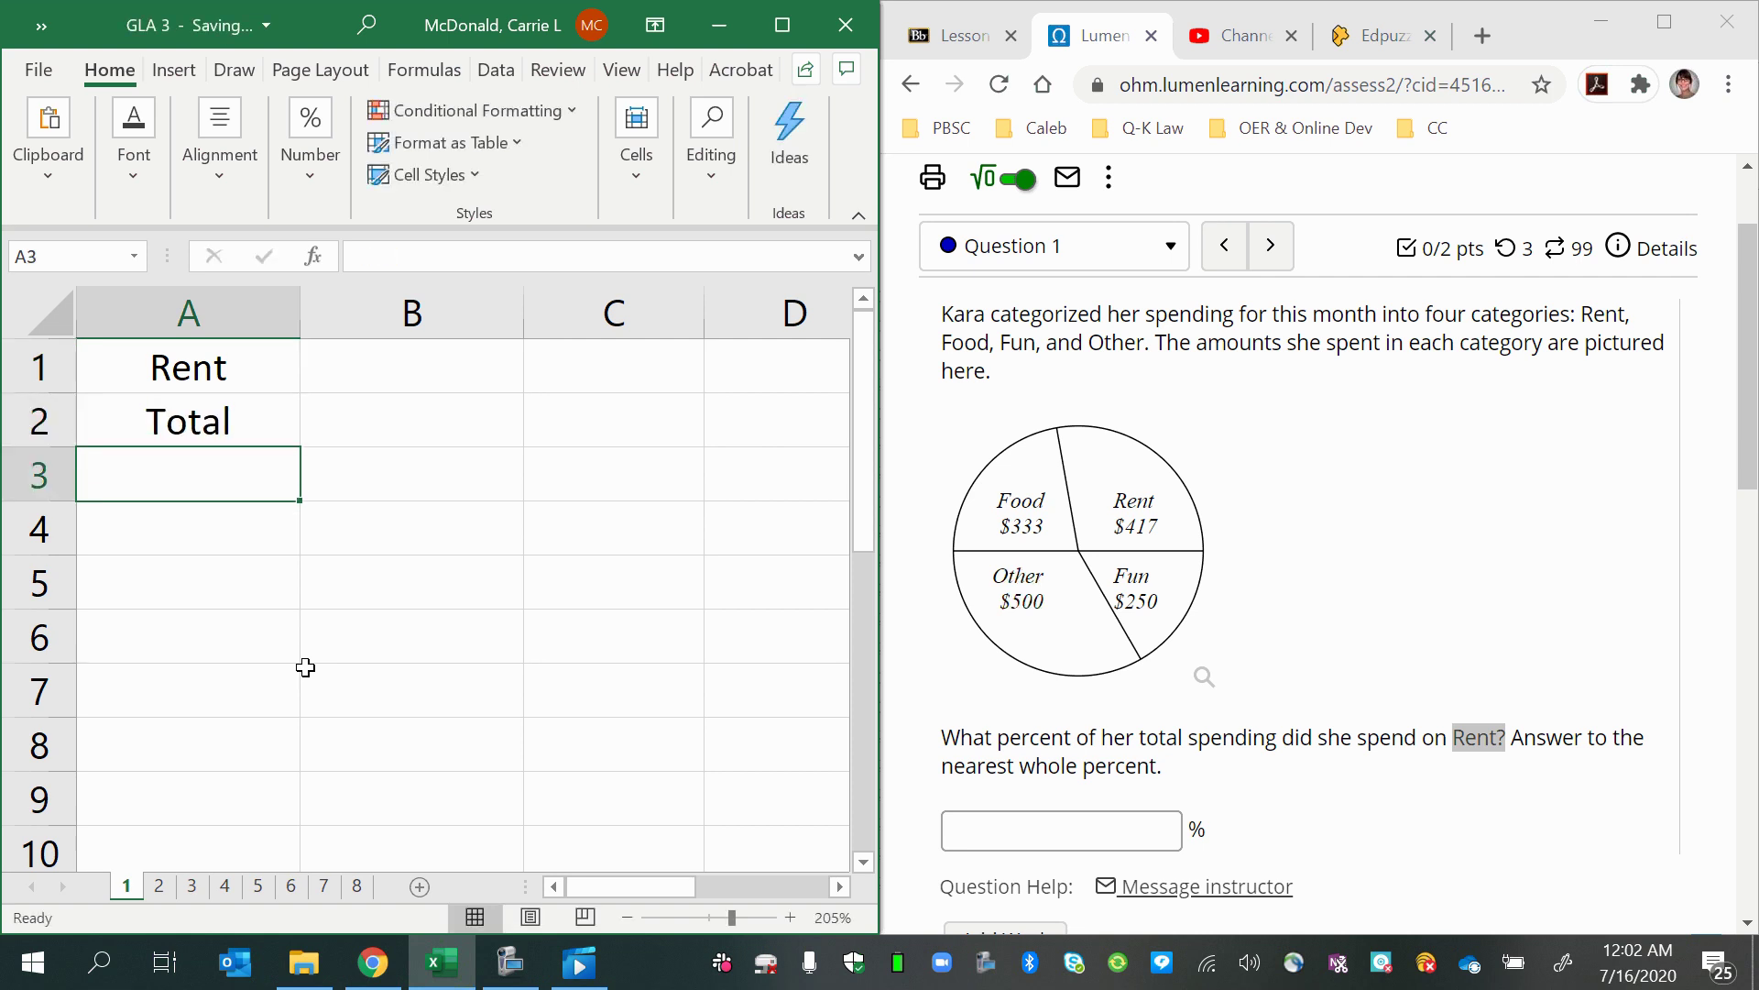
text(%)
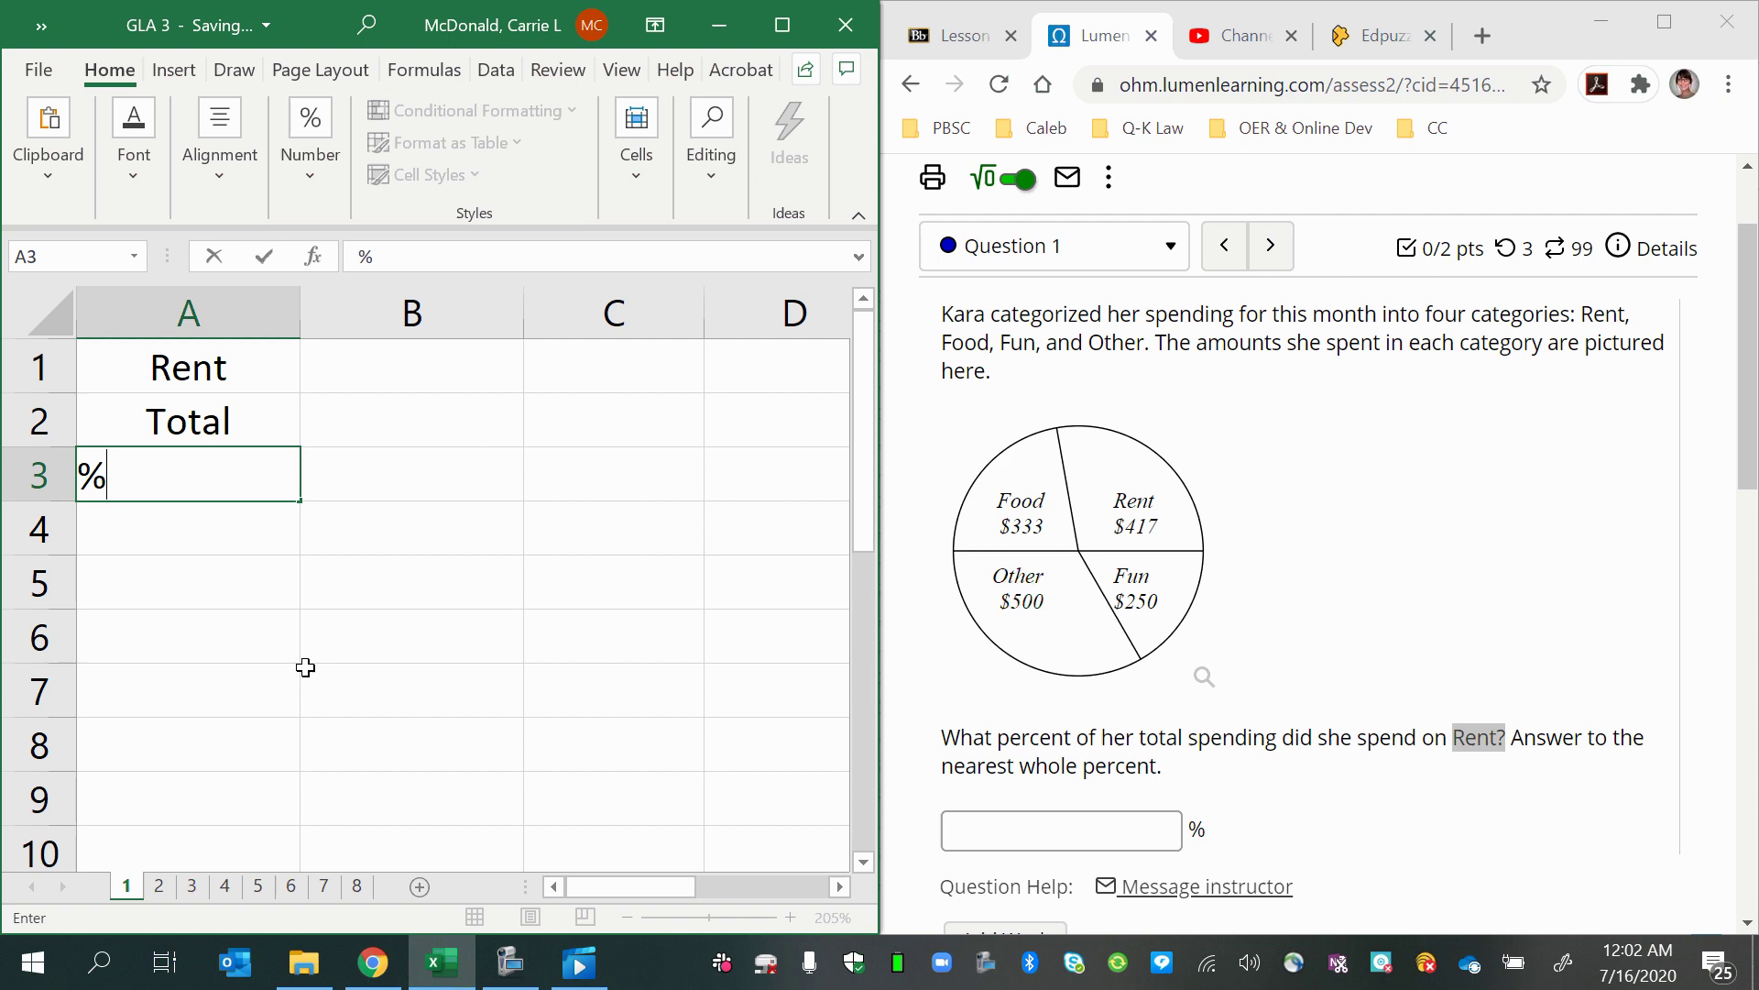
key(Return)
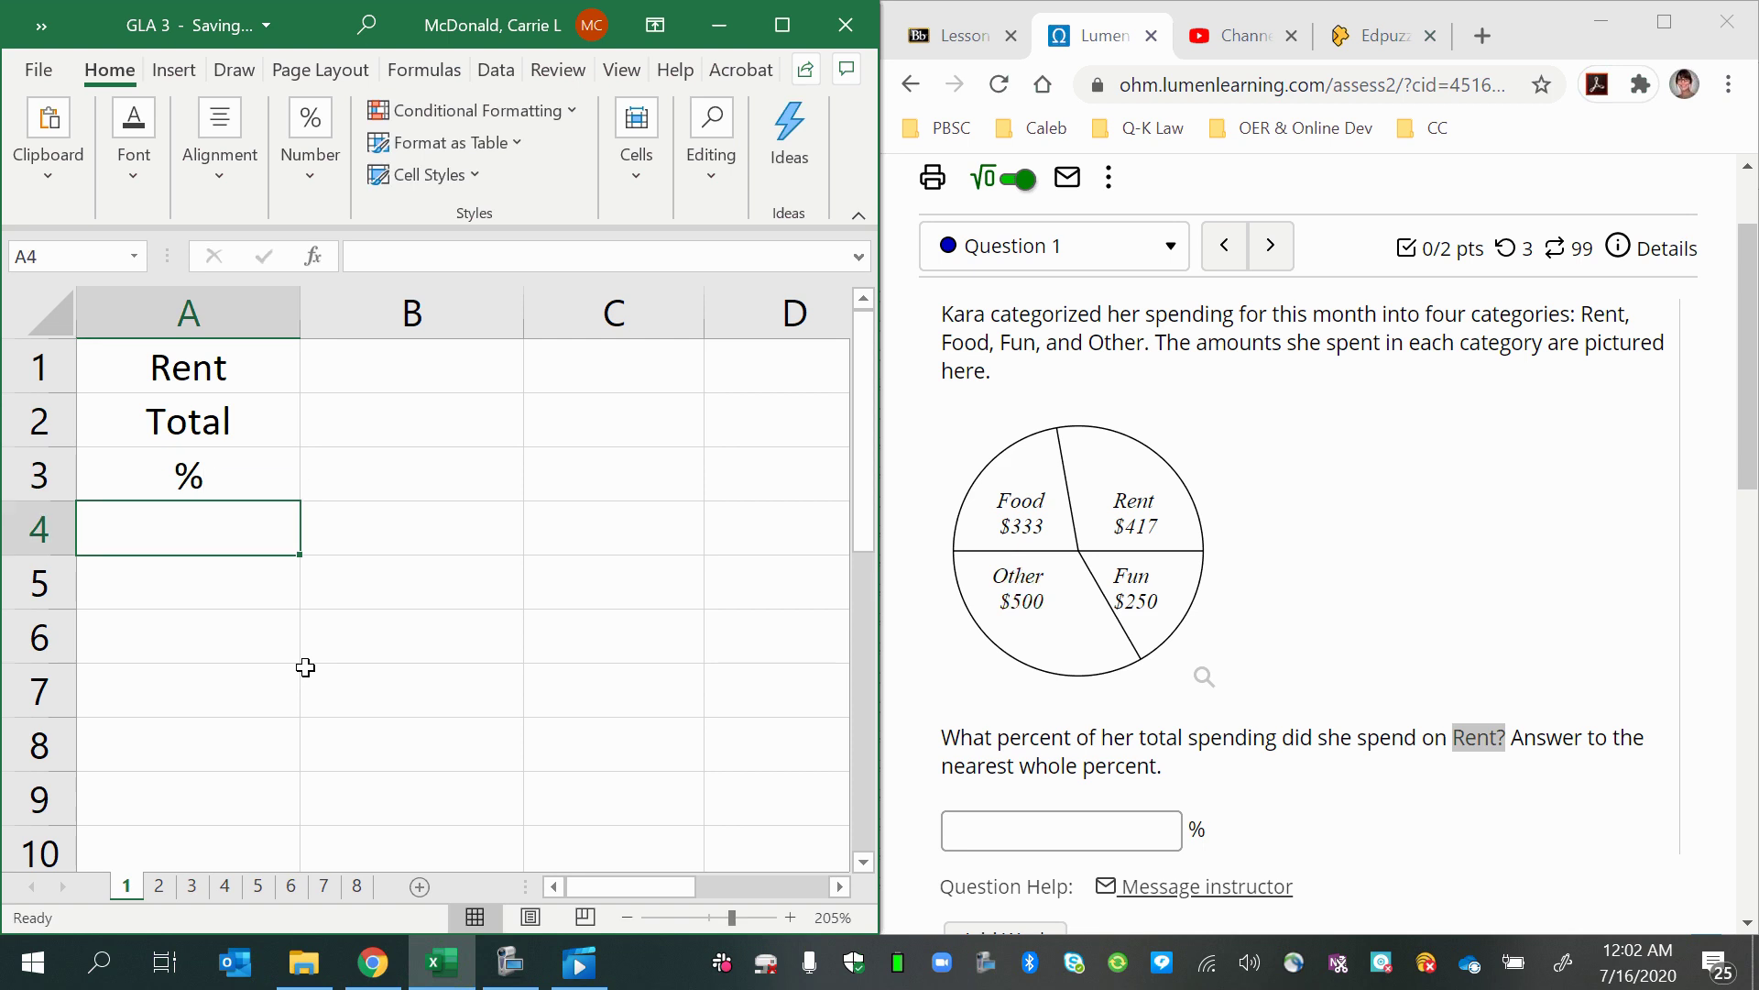
Put 417 in B1 and =333+417+500+250, showing 1500, in B2
click(426, 373)
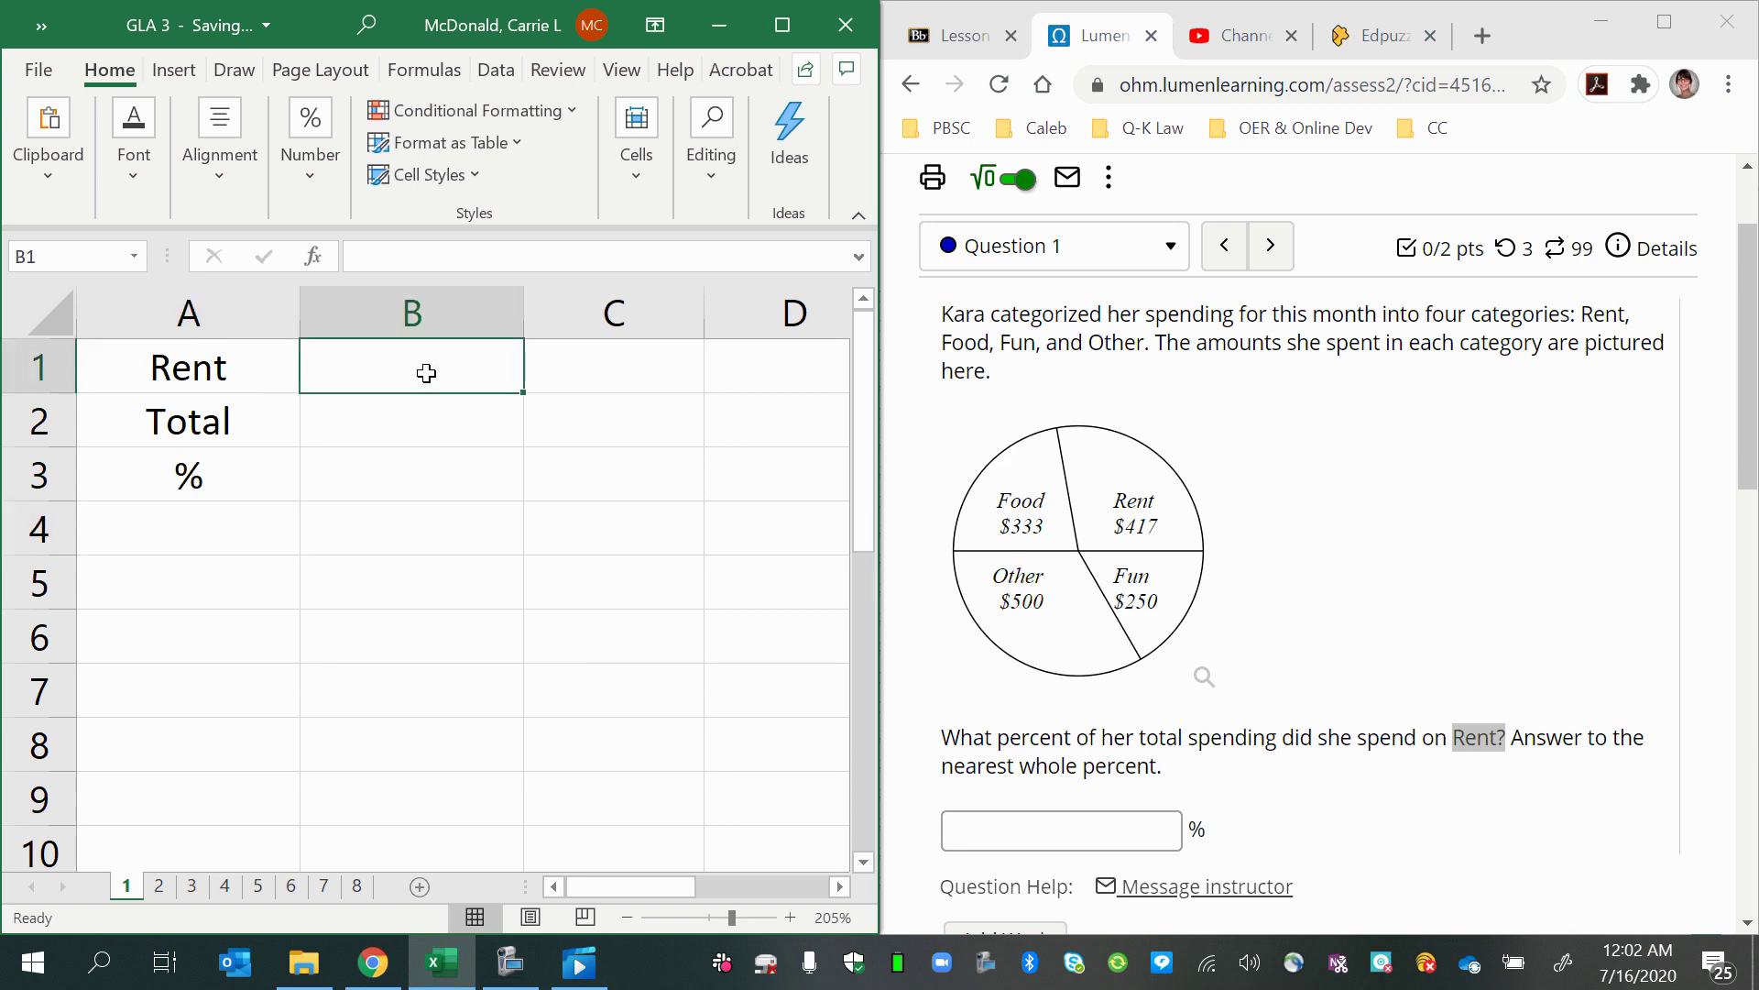
text(417)
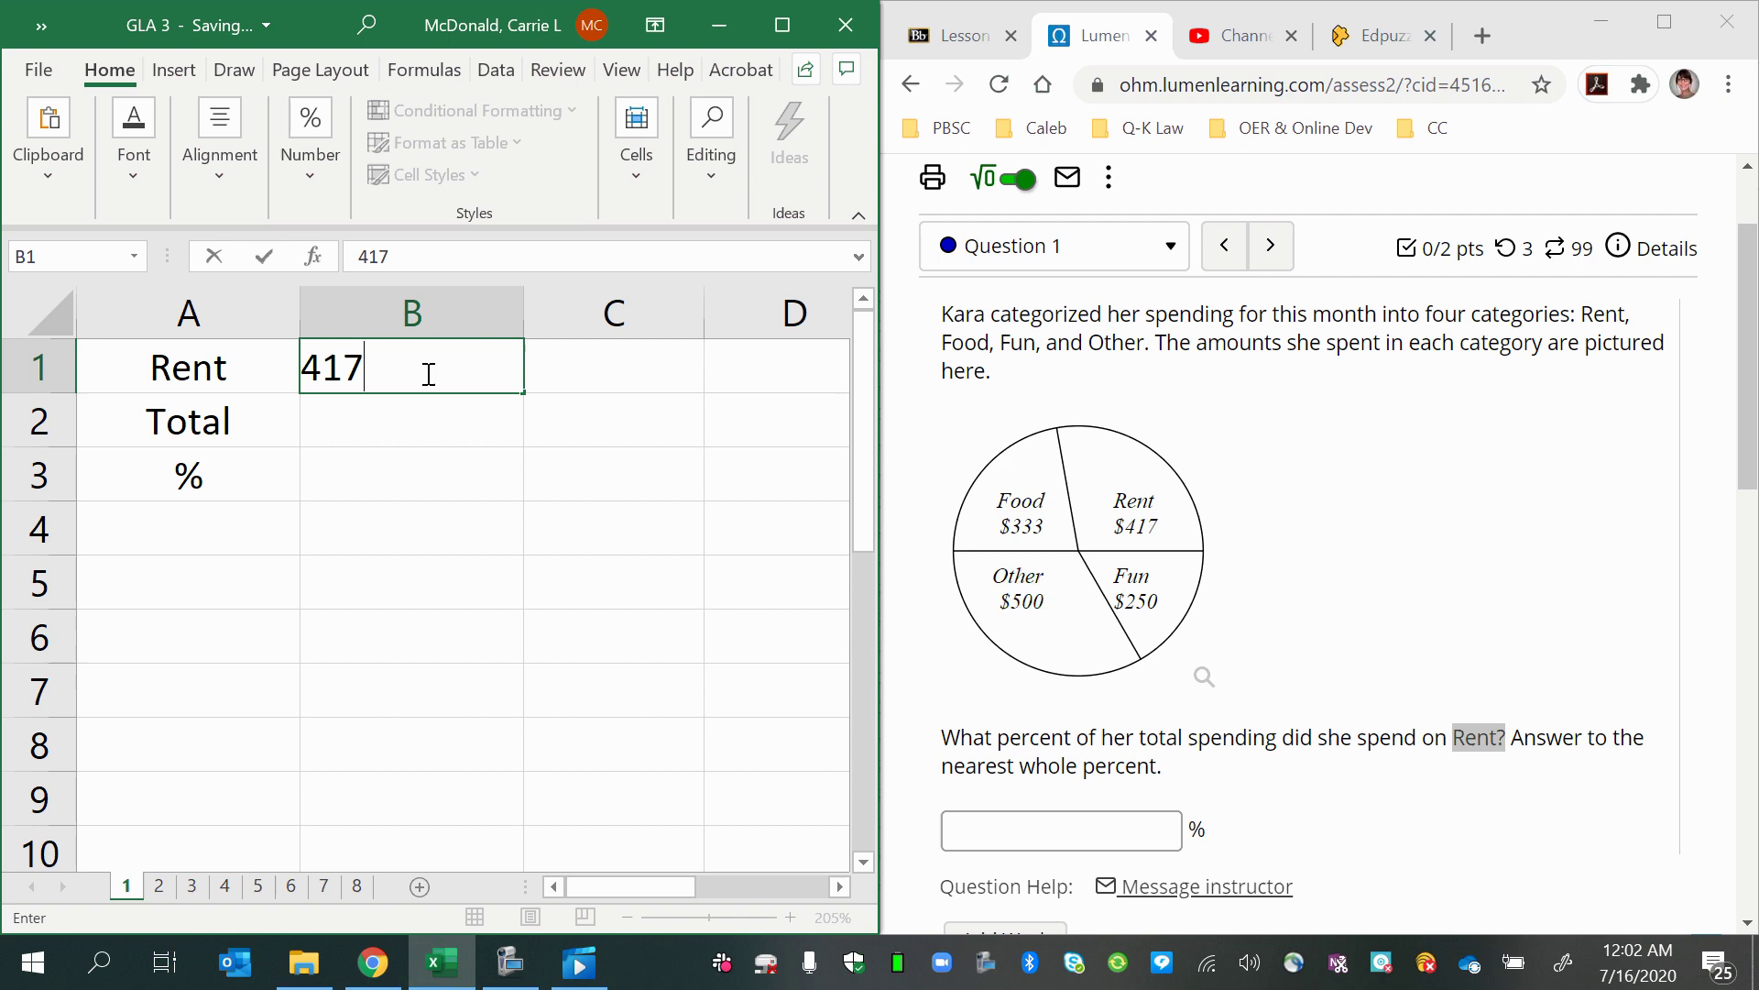
click(428, 414)
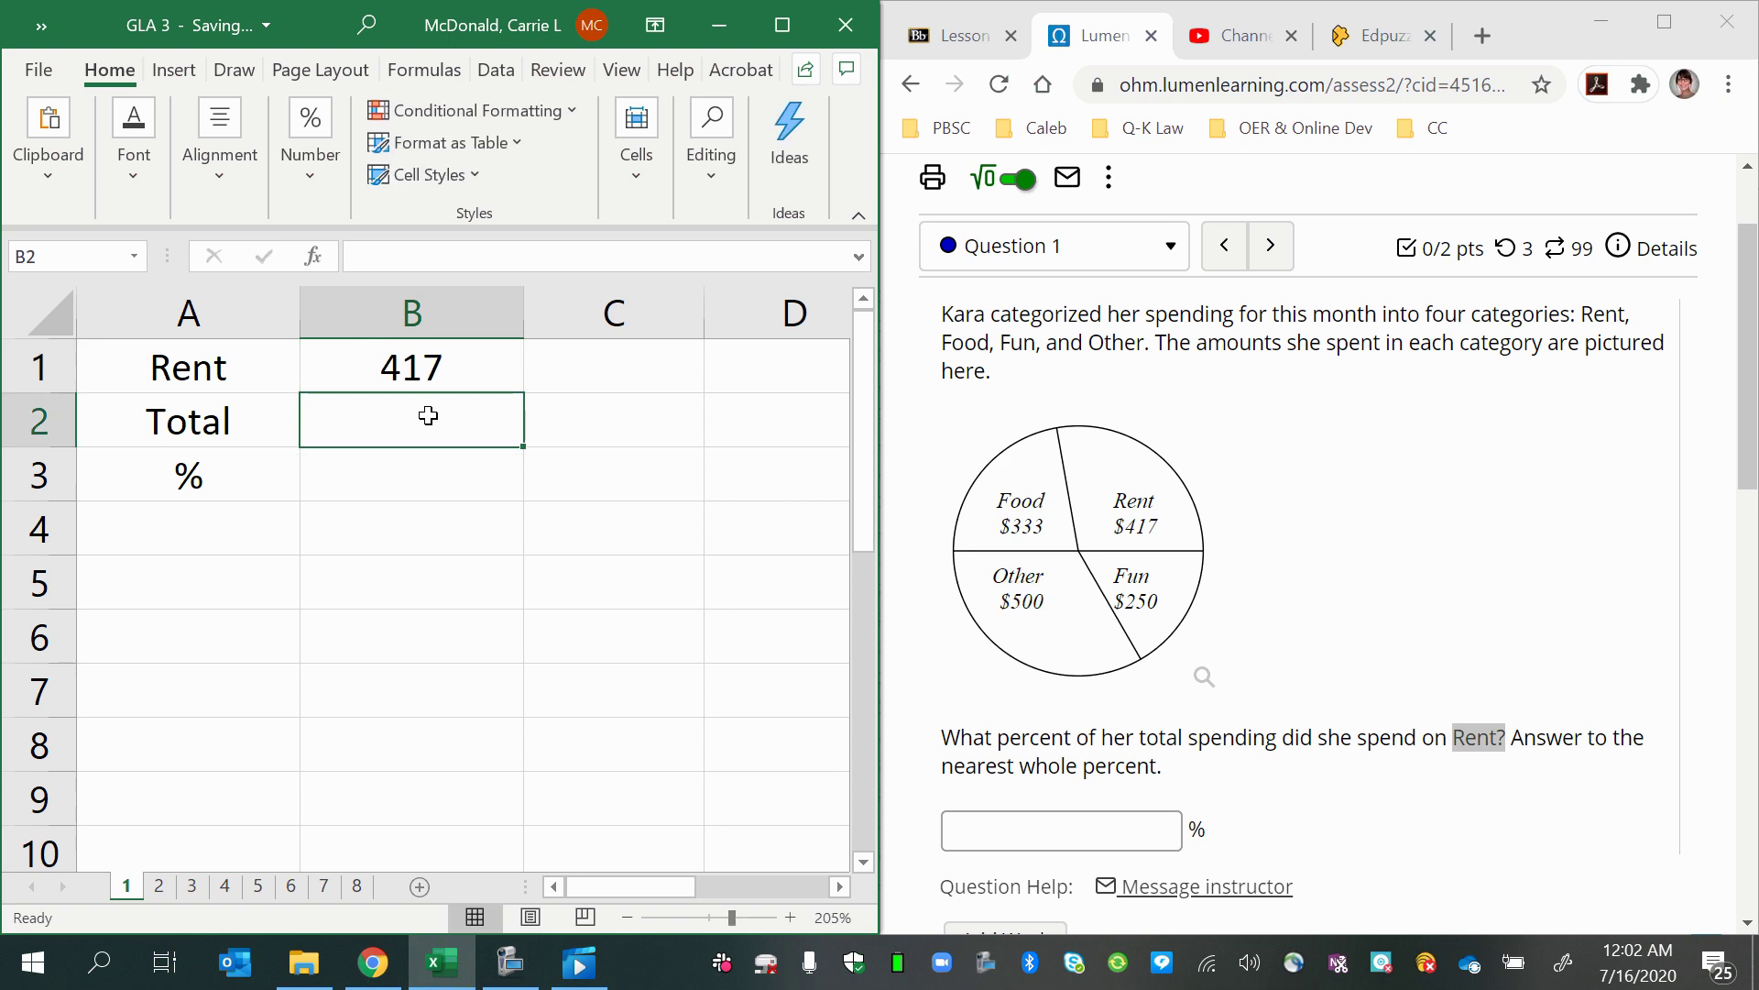
text(=)
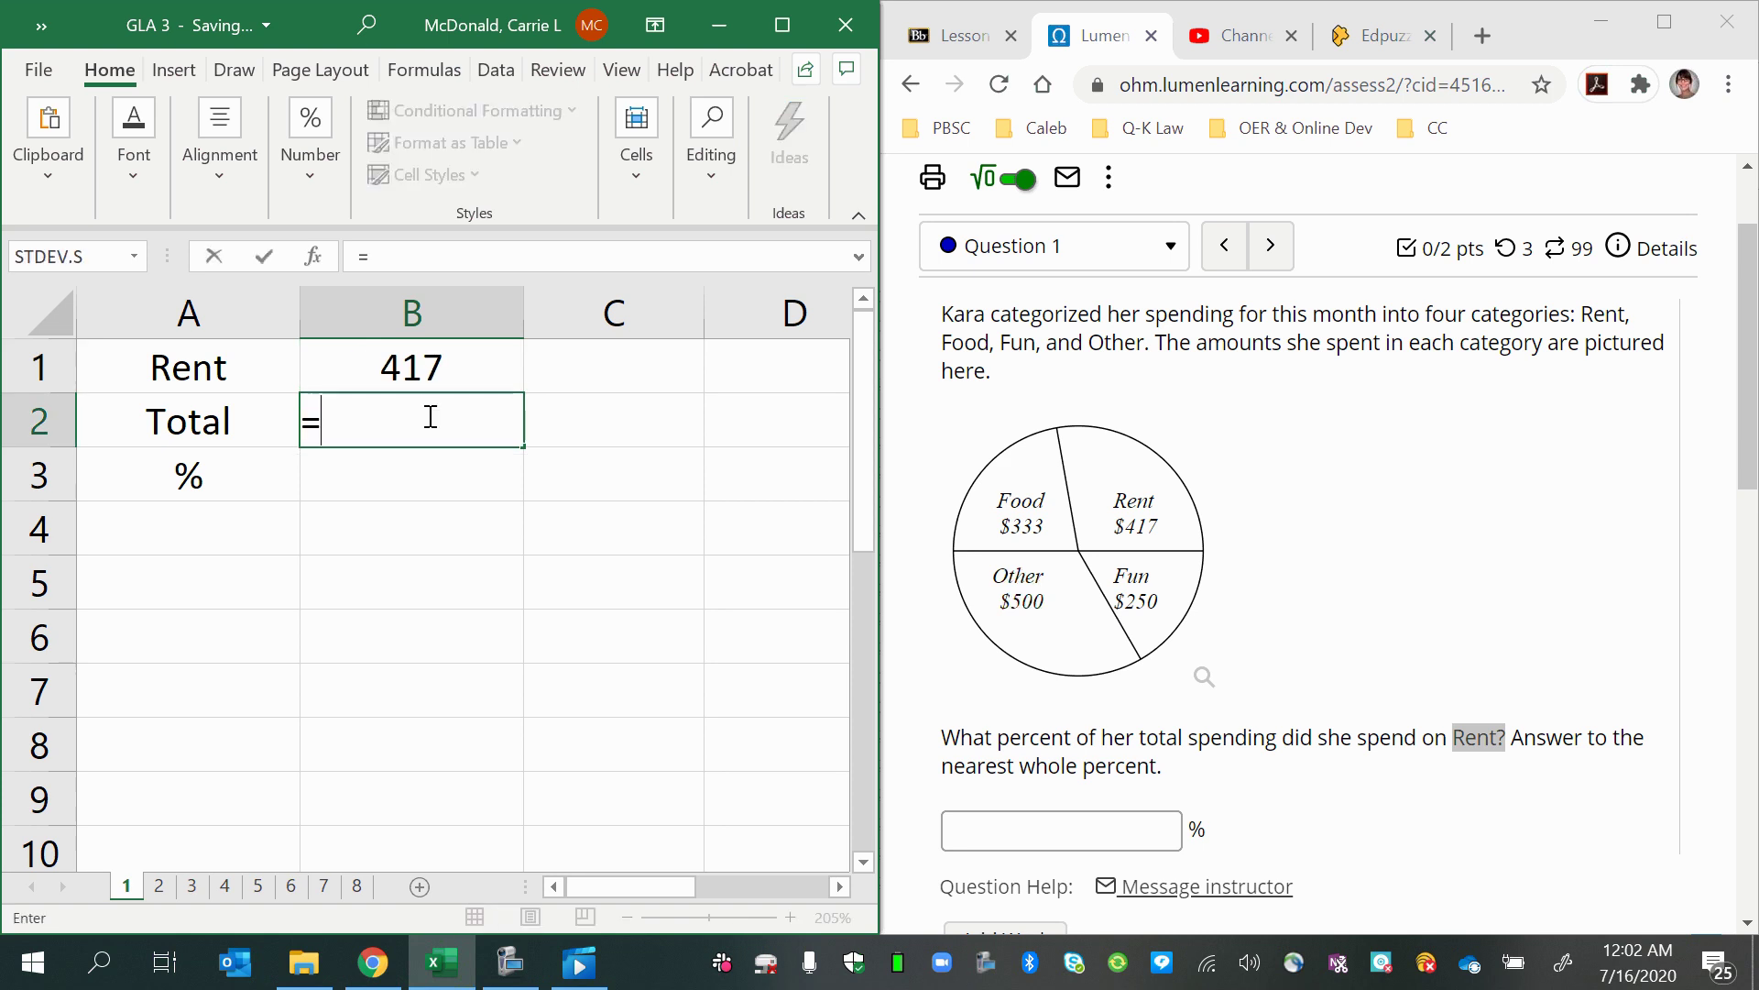
text(333)
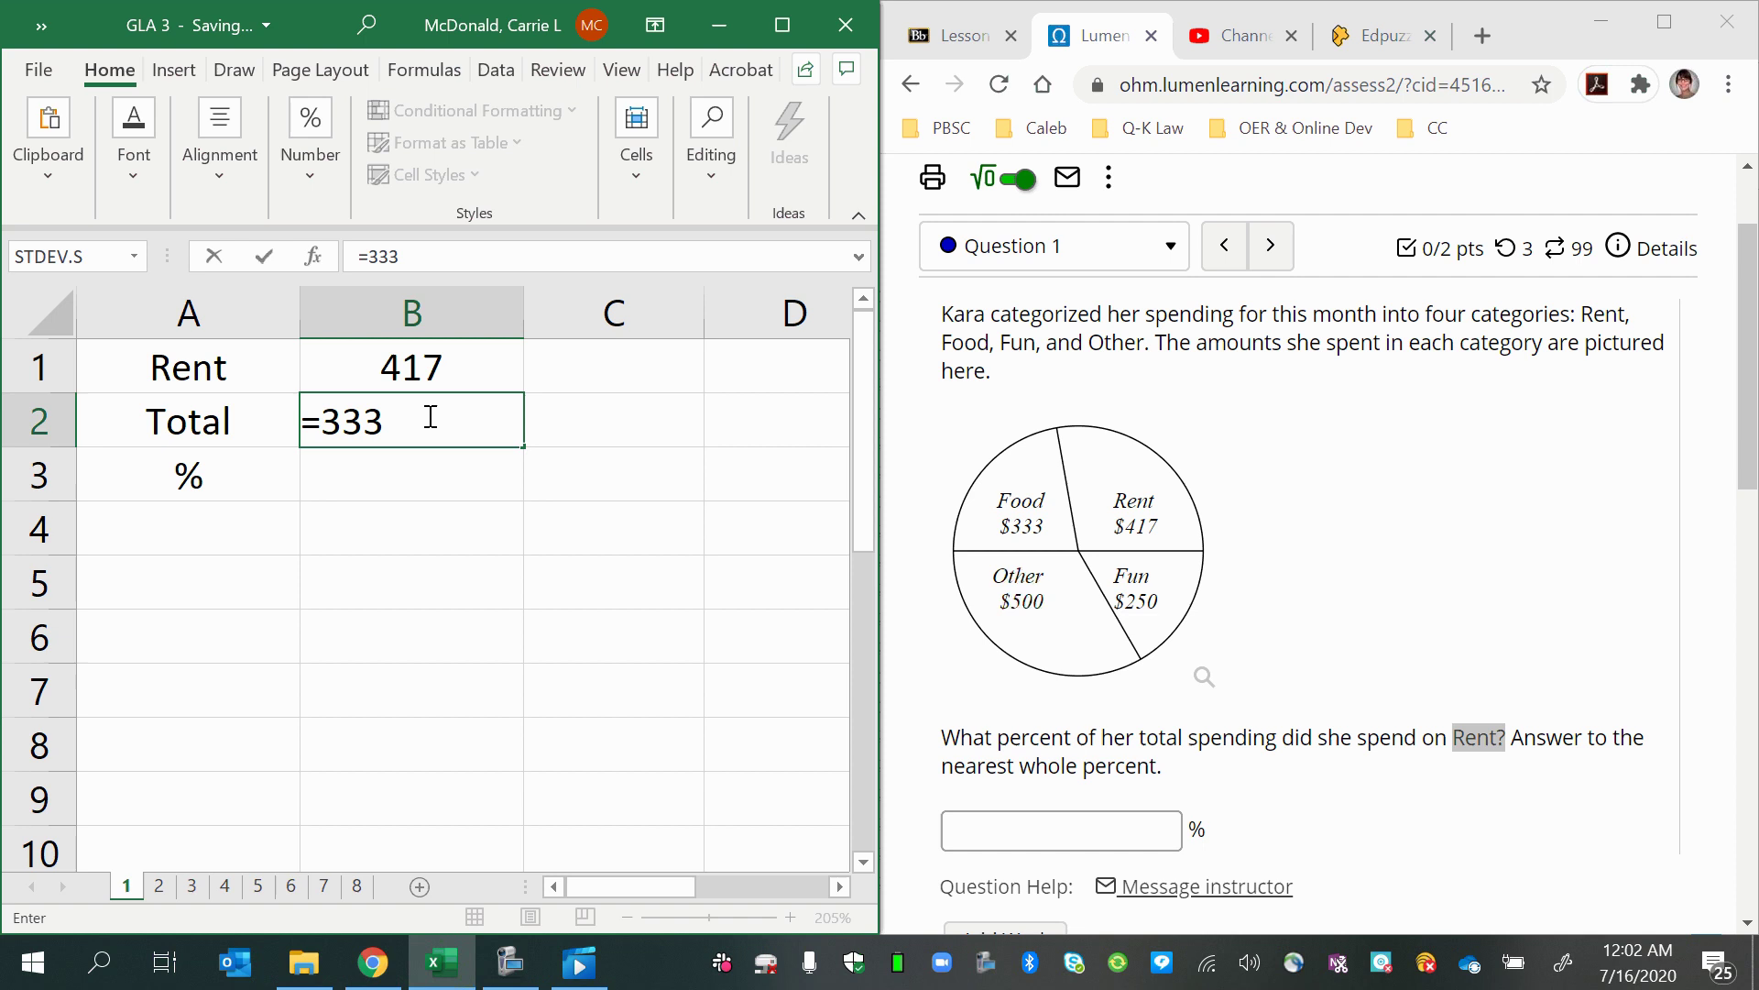
text(+417+500+)
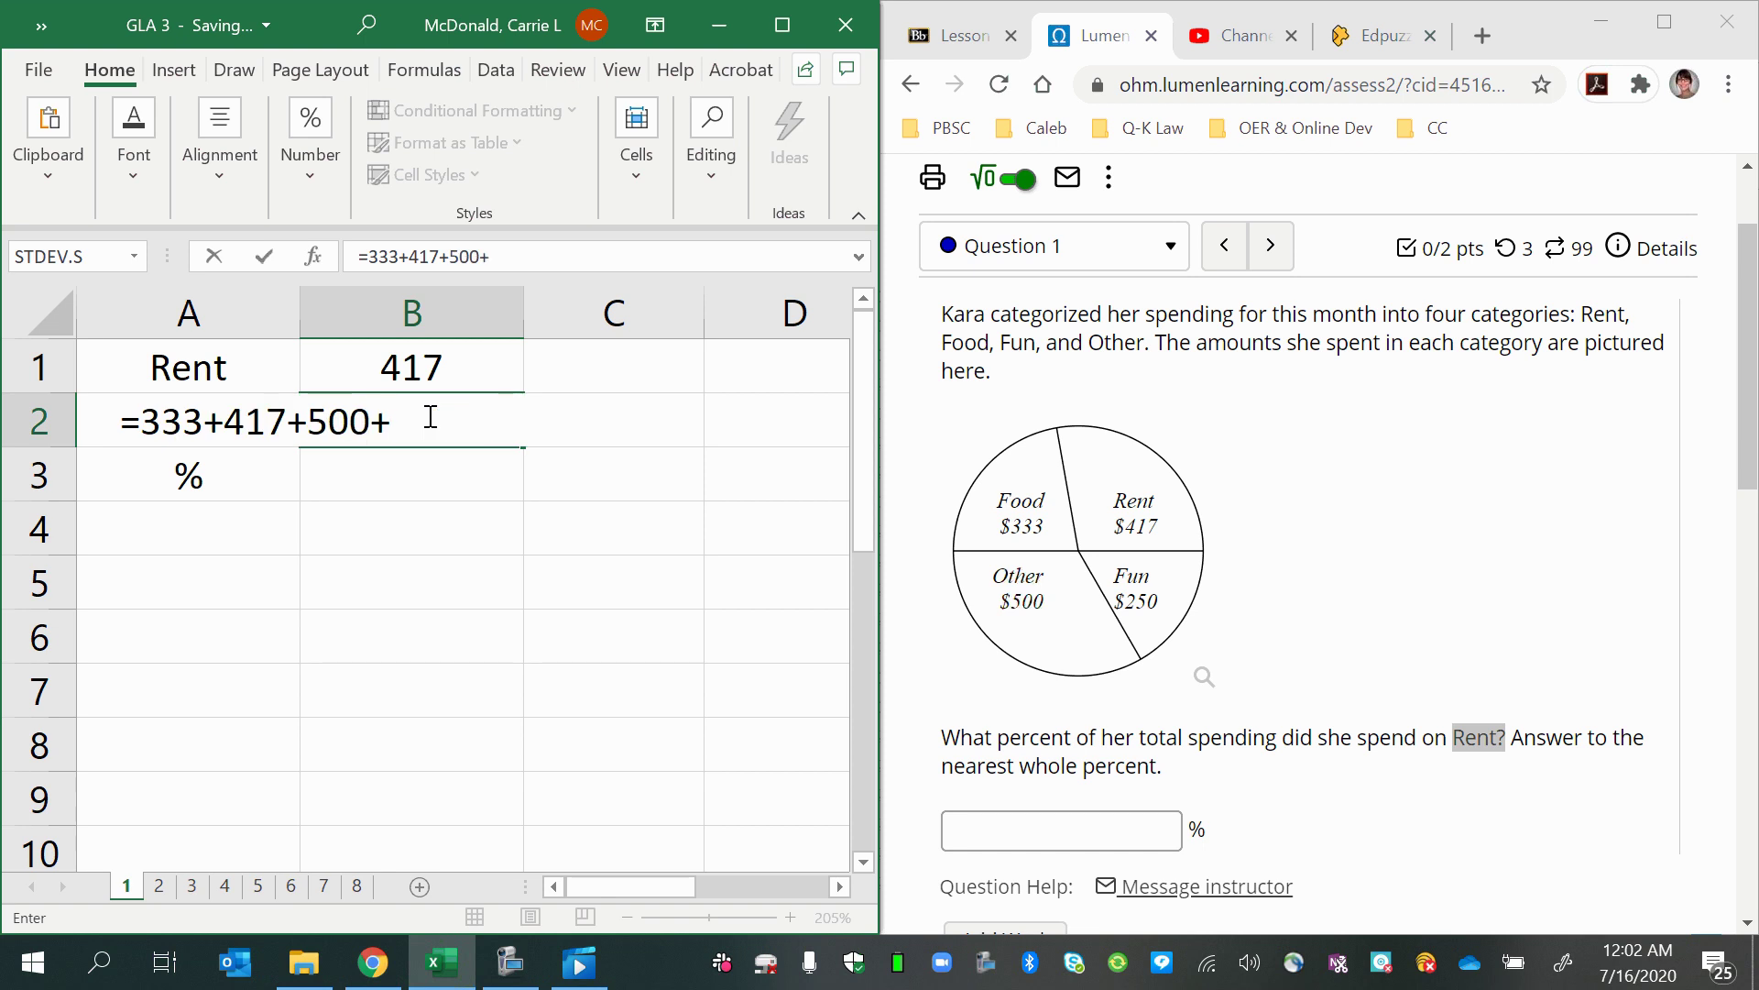
text(250)
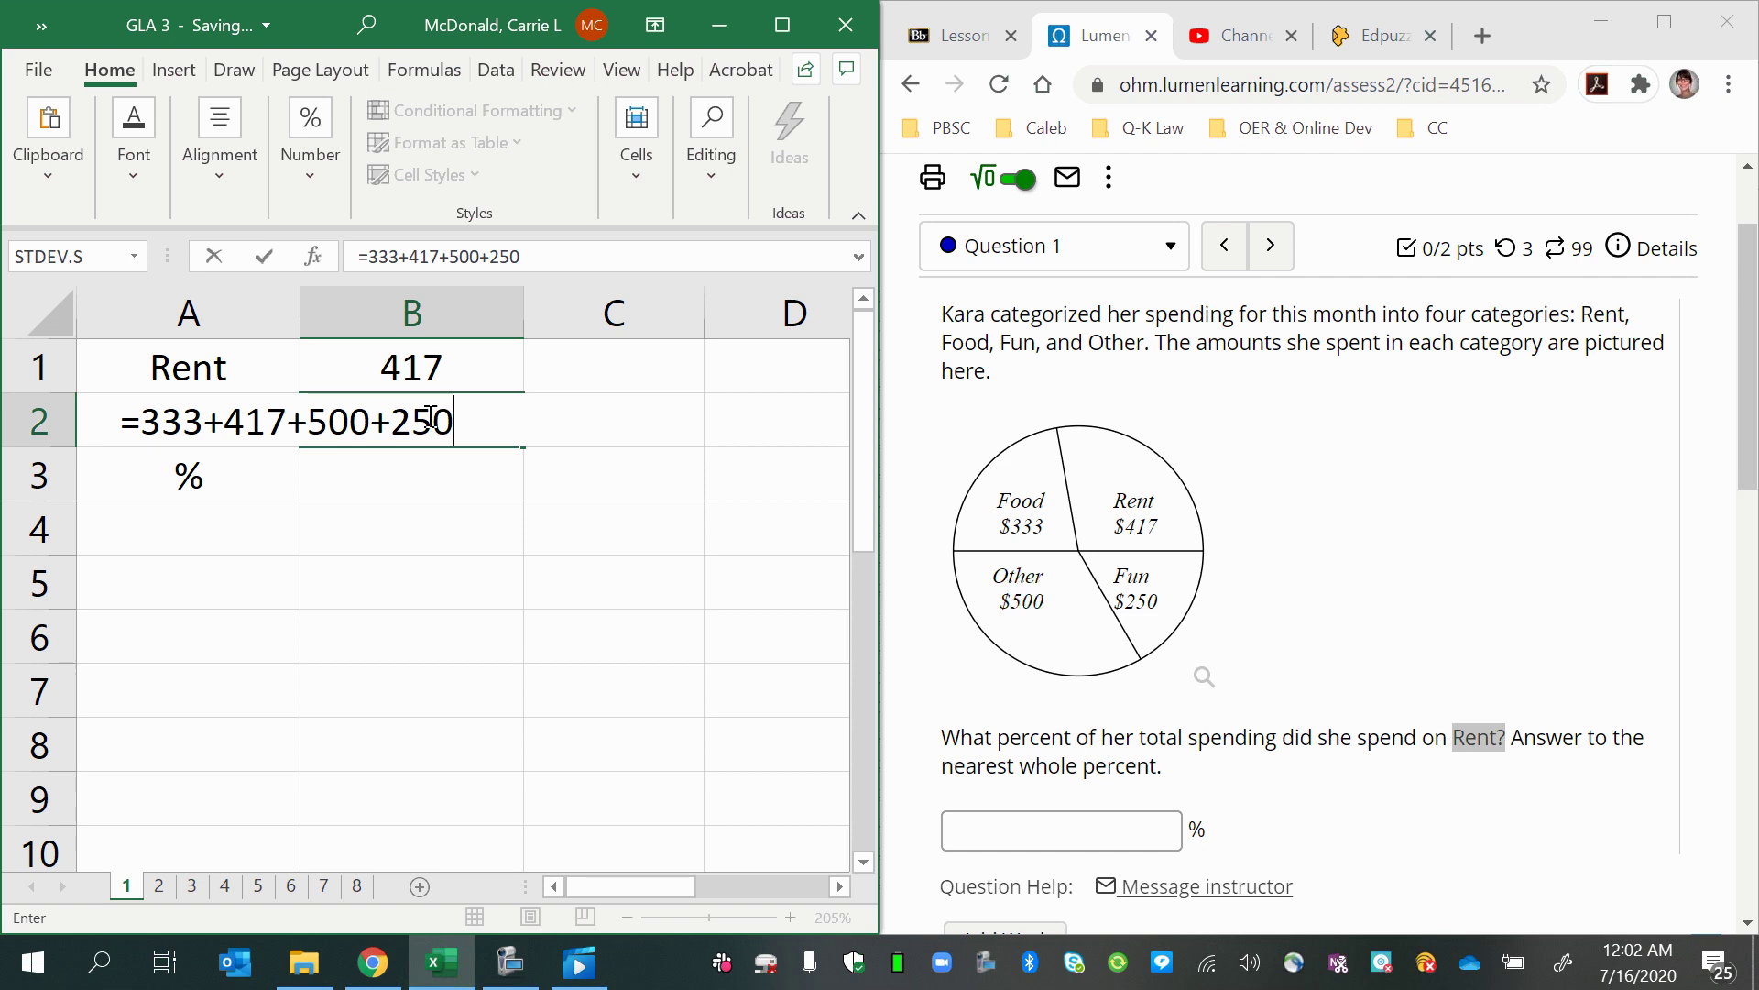
key(Return)
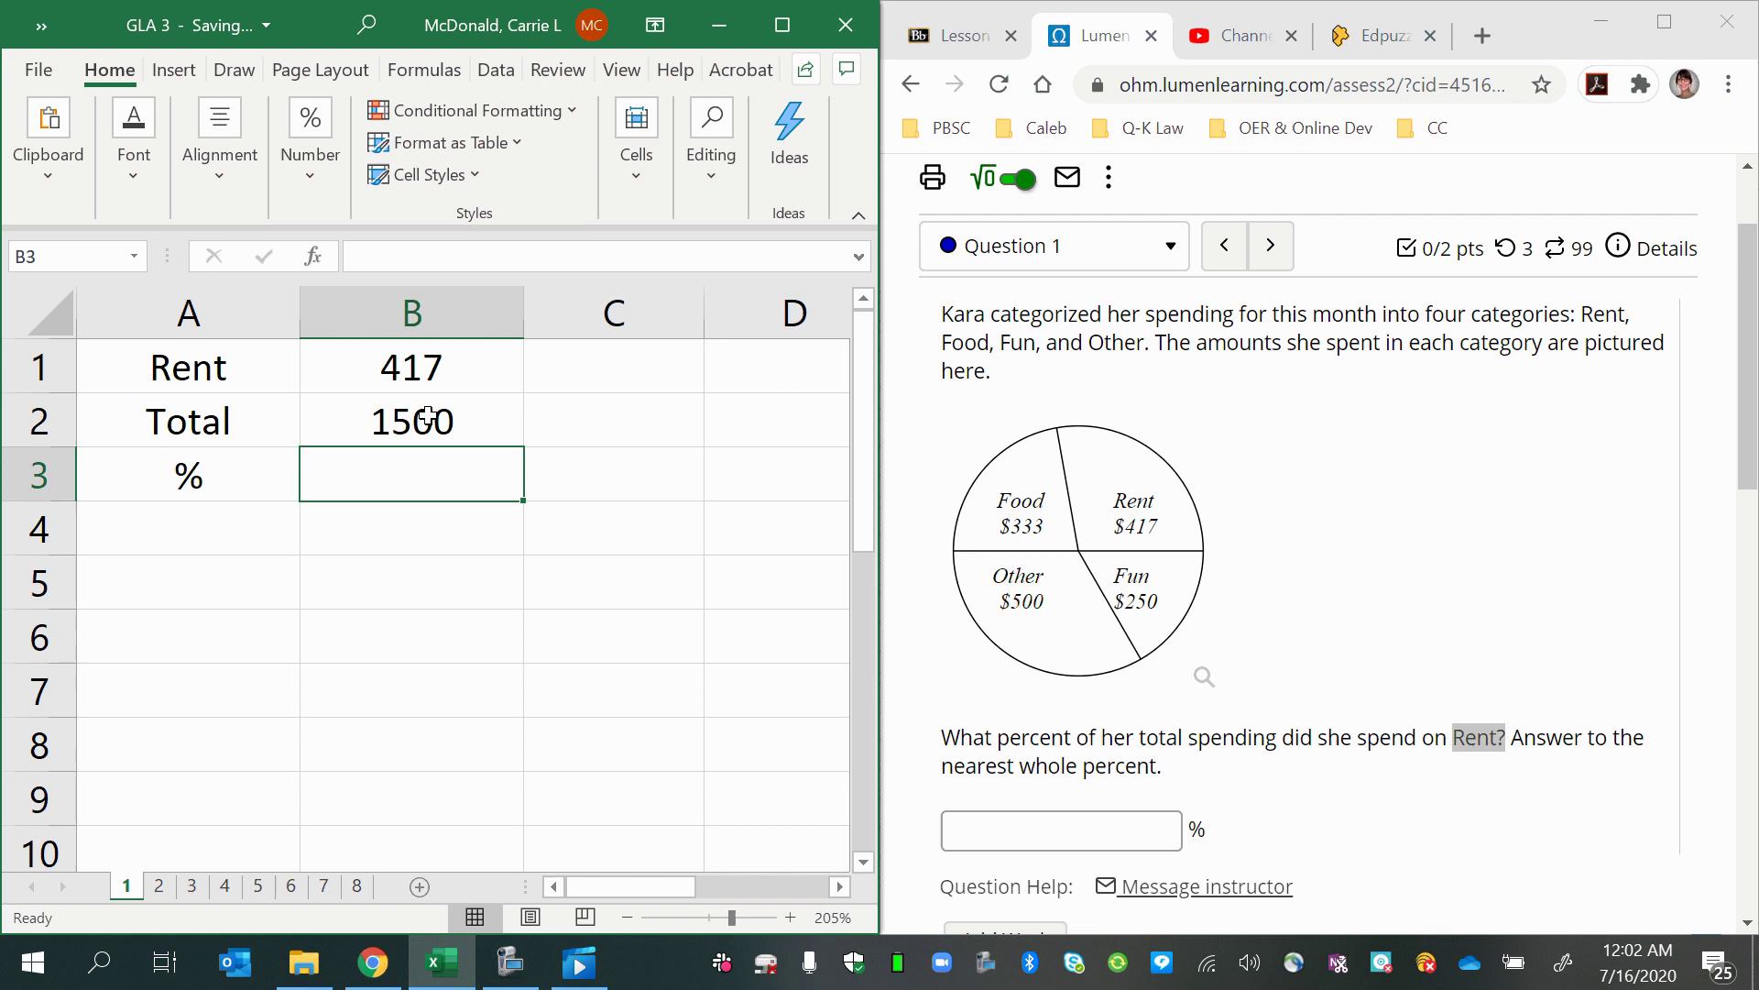
key(Up)
click(408, 490)
Enter =417/1500 in B3 for 0.278, trying *100 and then undoing it
text(=)
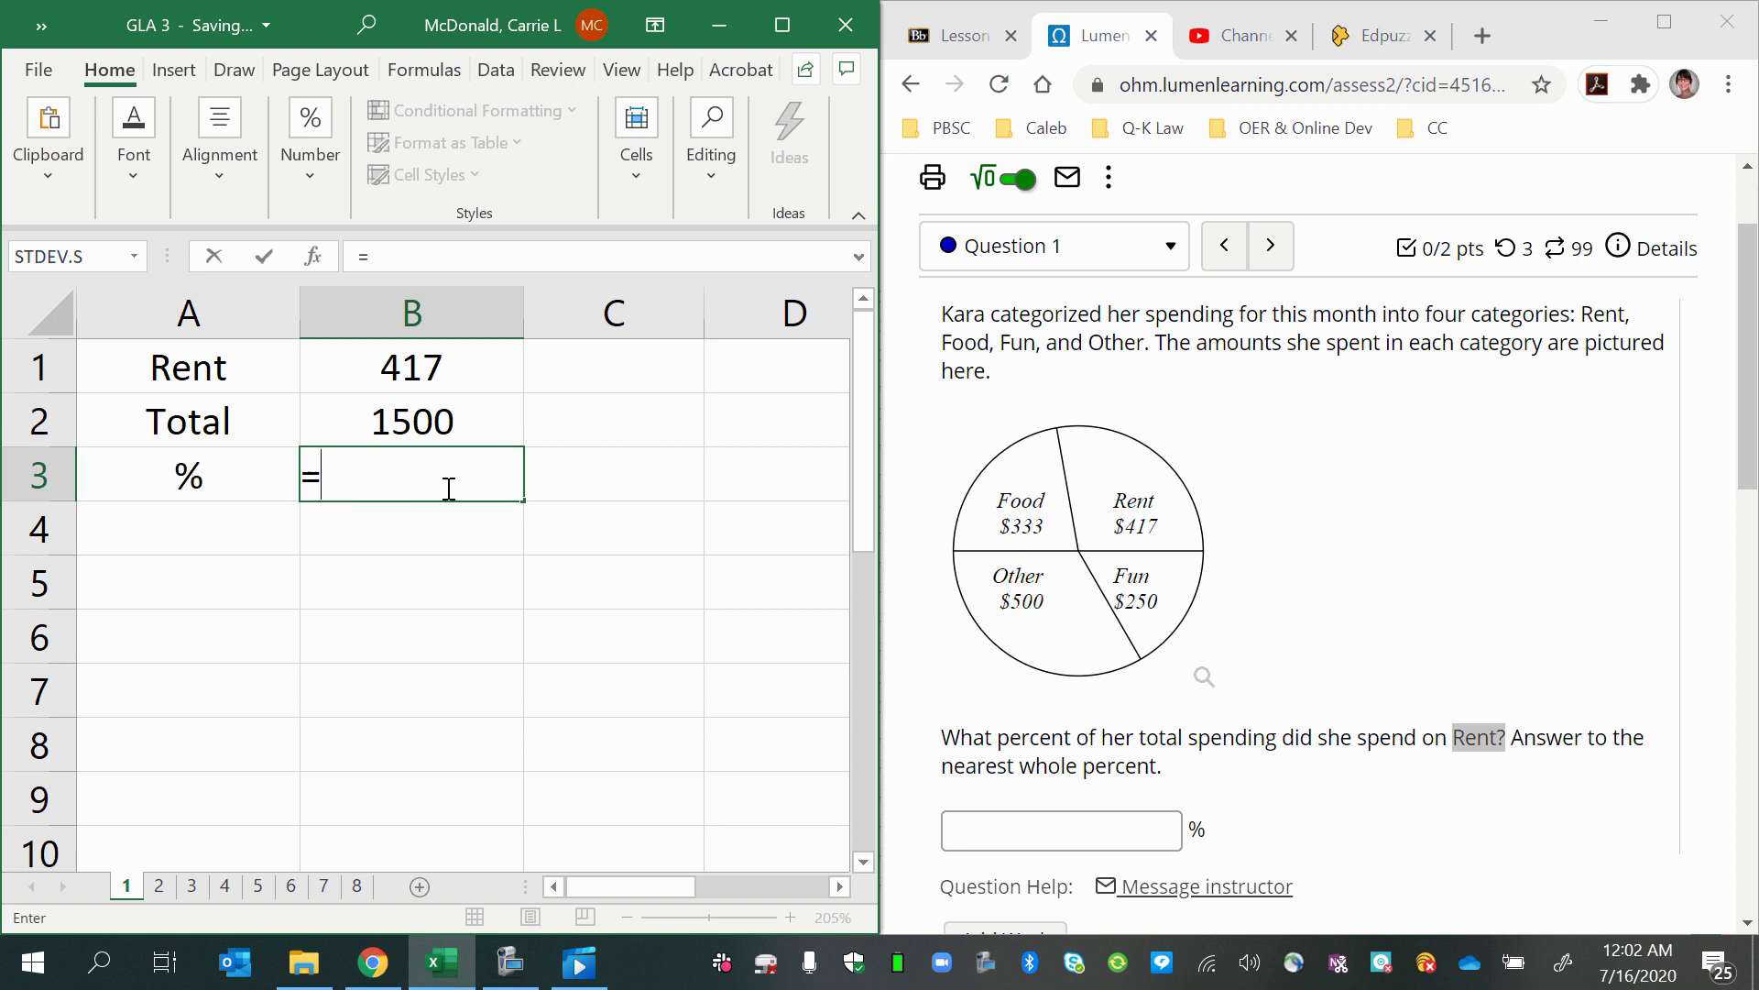
text(417/1500)
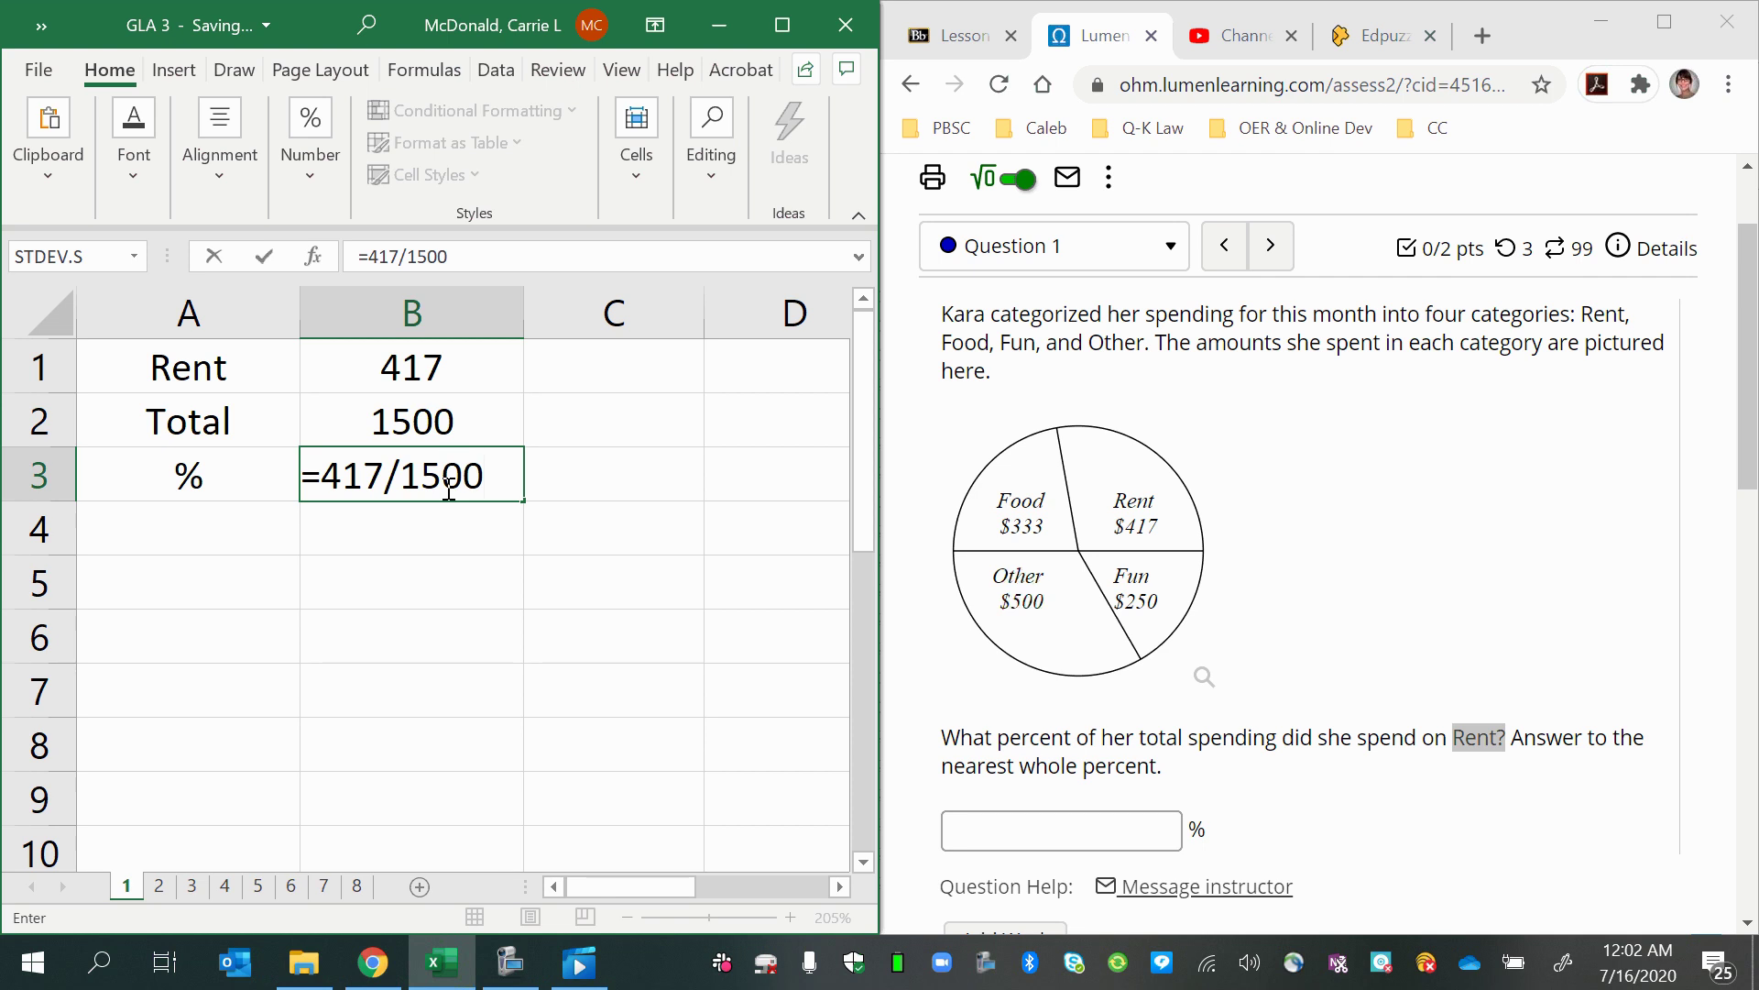
key(Return)
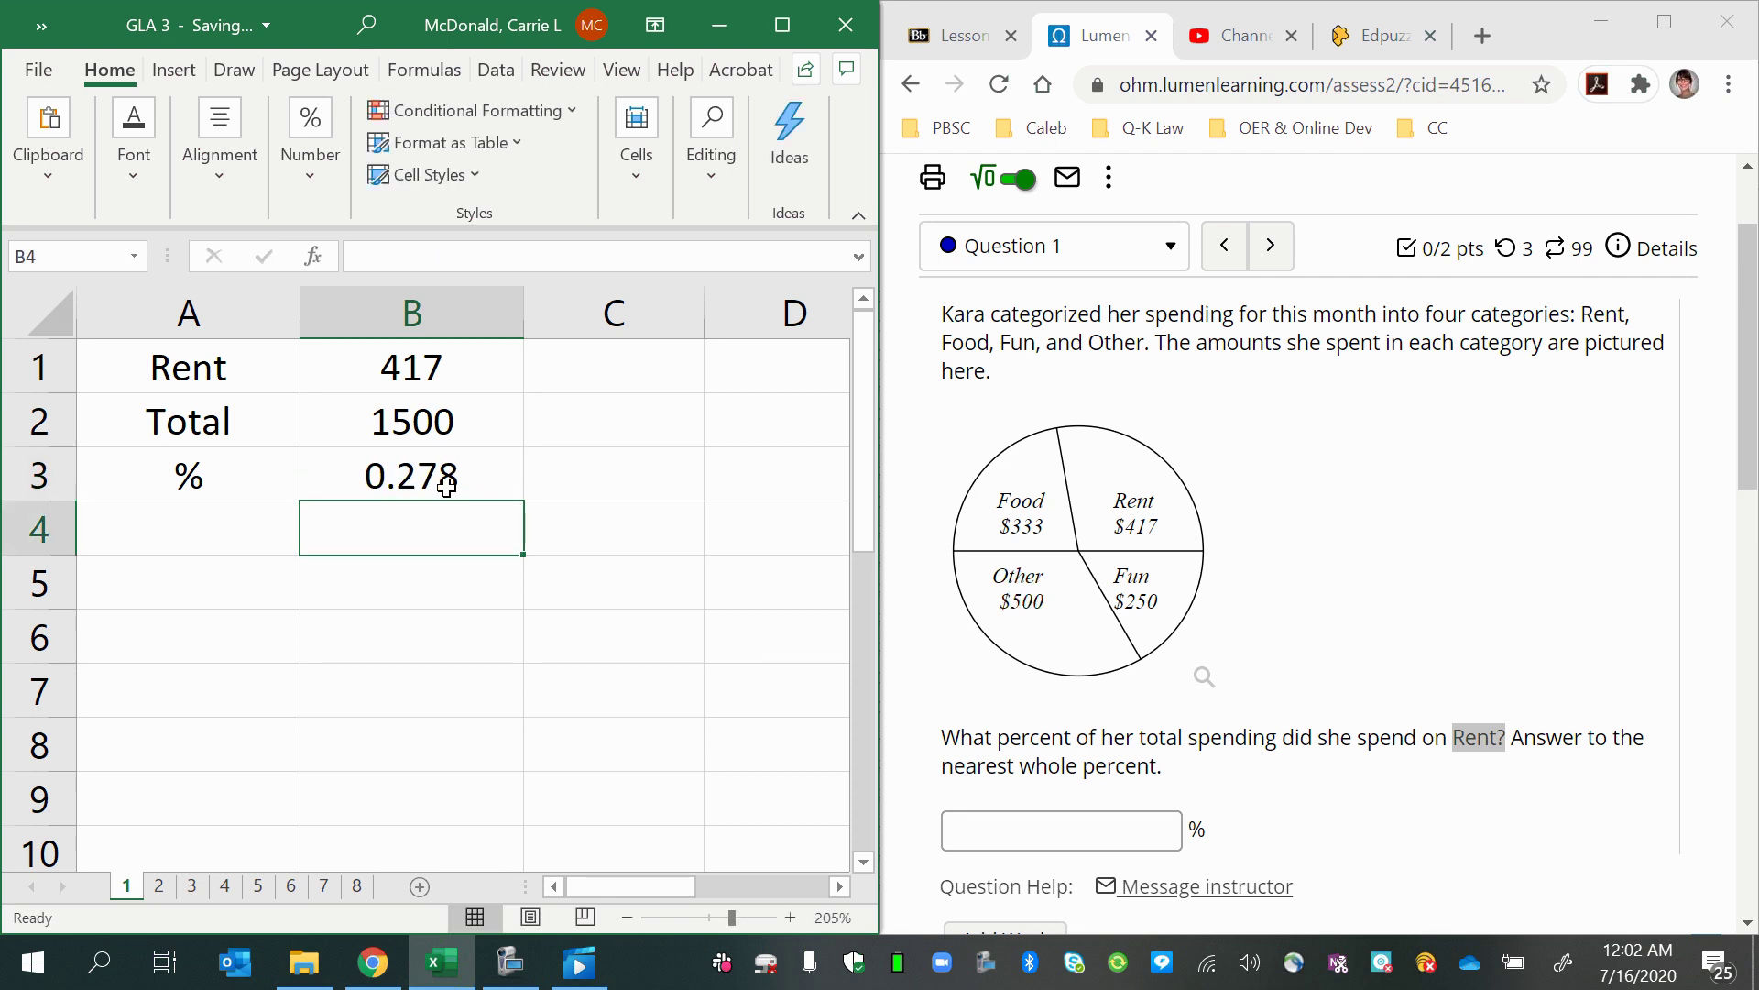
click(446, 487)
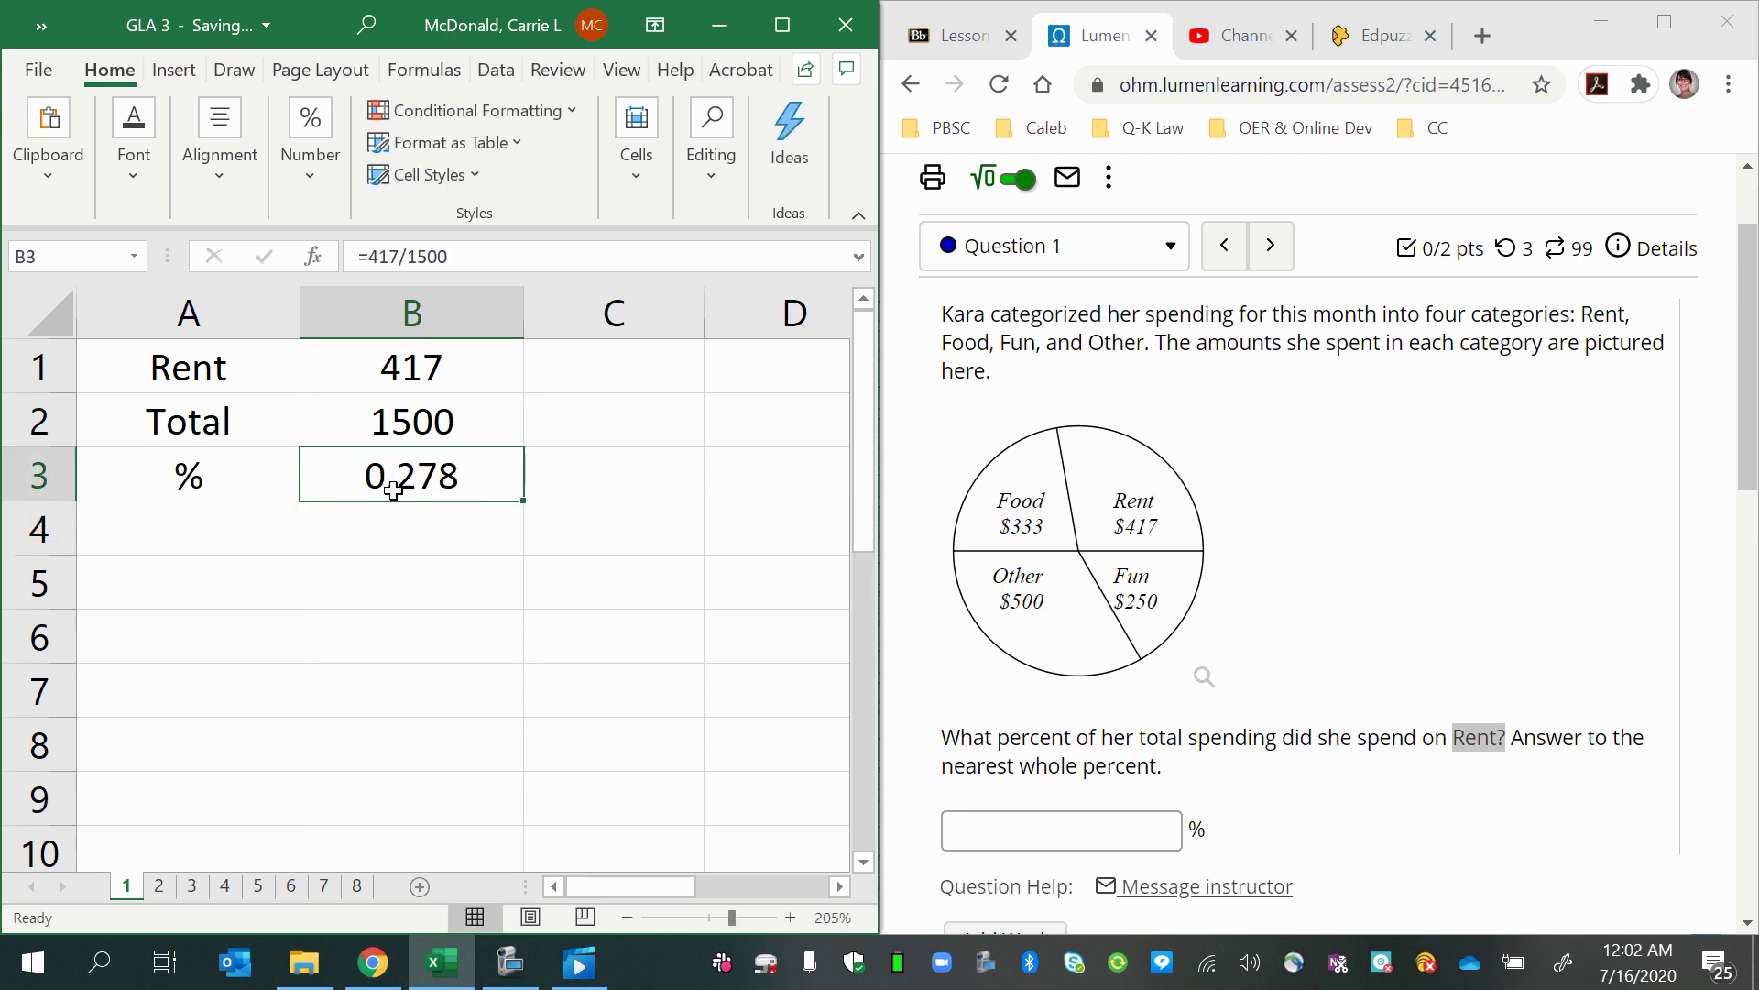
click(463, 258)
text(*)
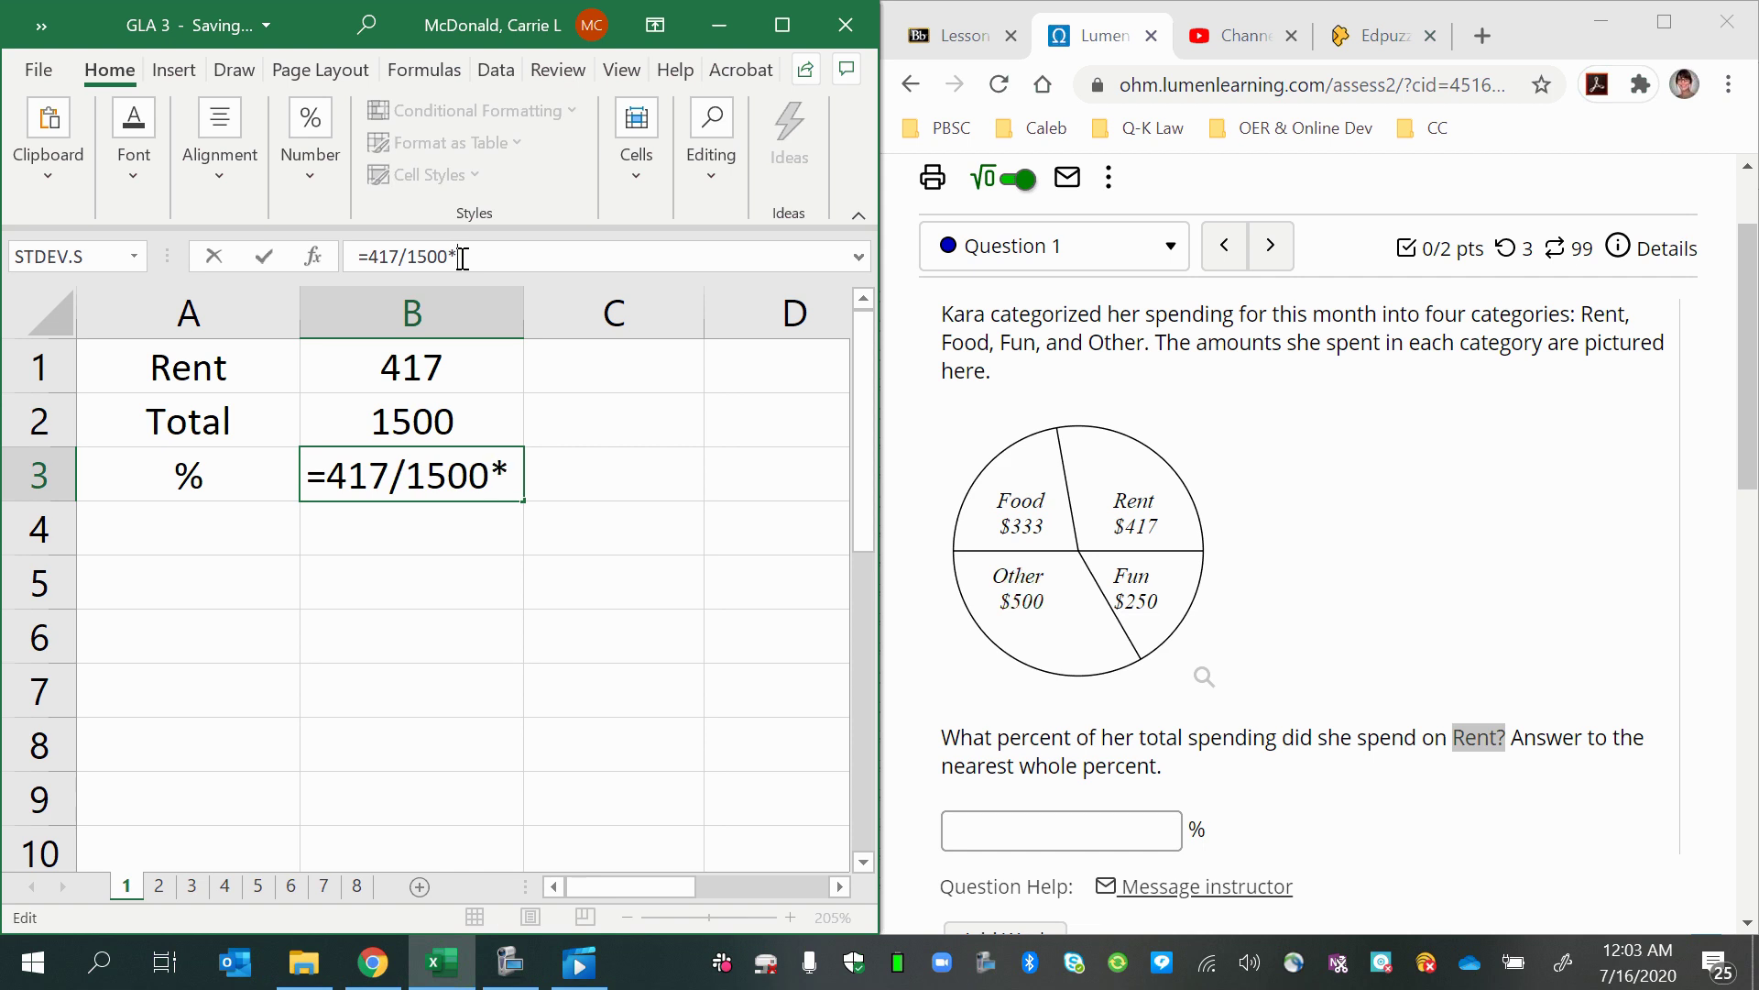
text(100)
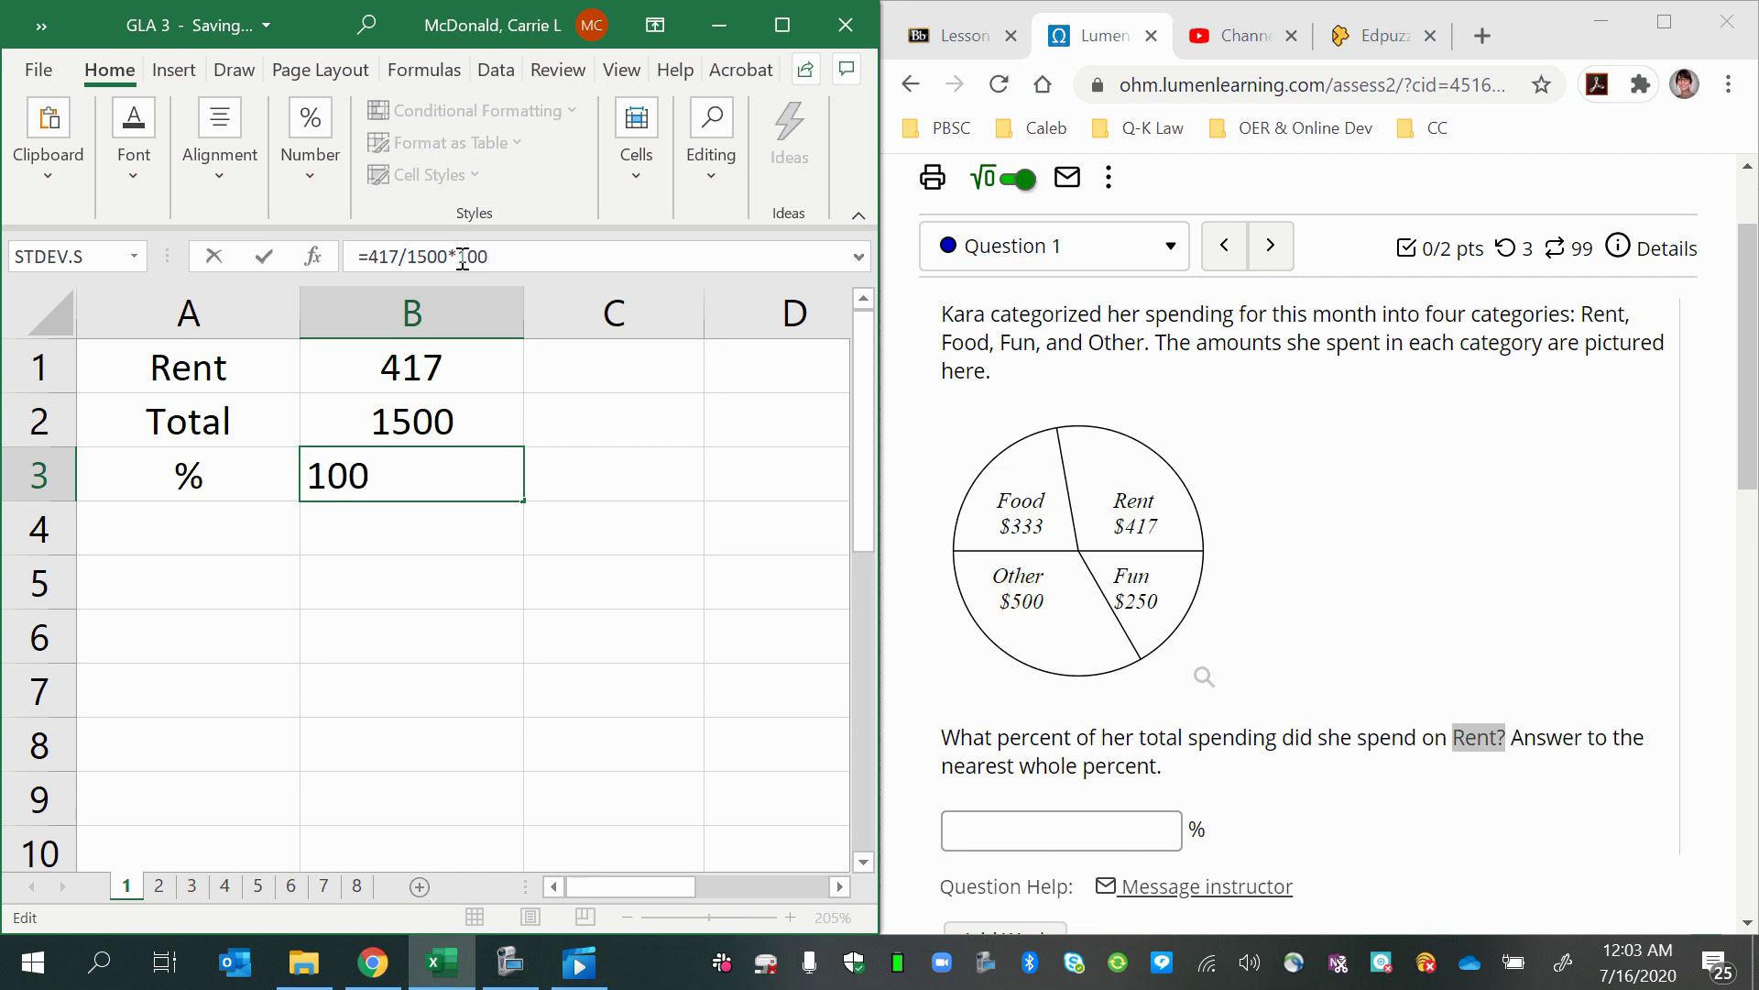
key(Return)
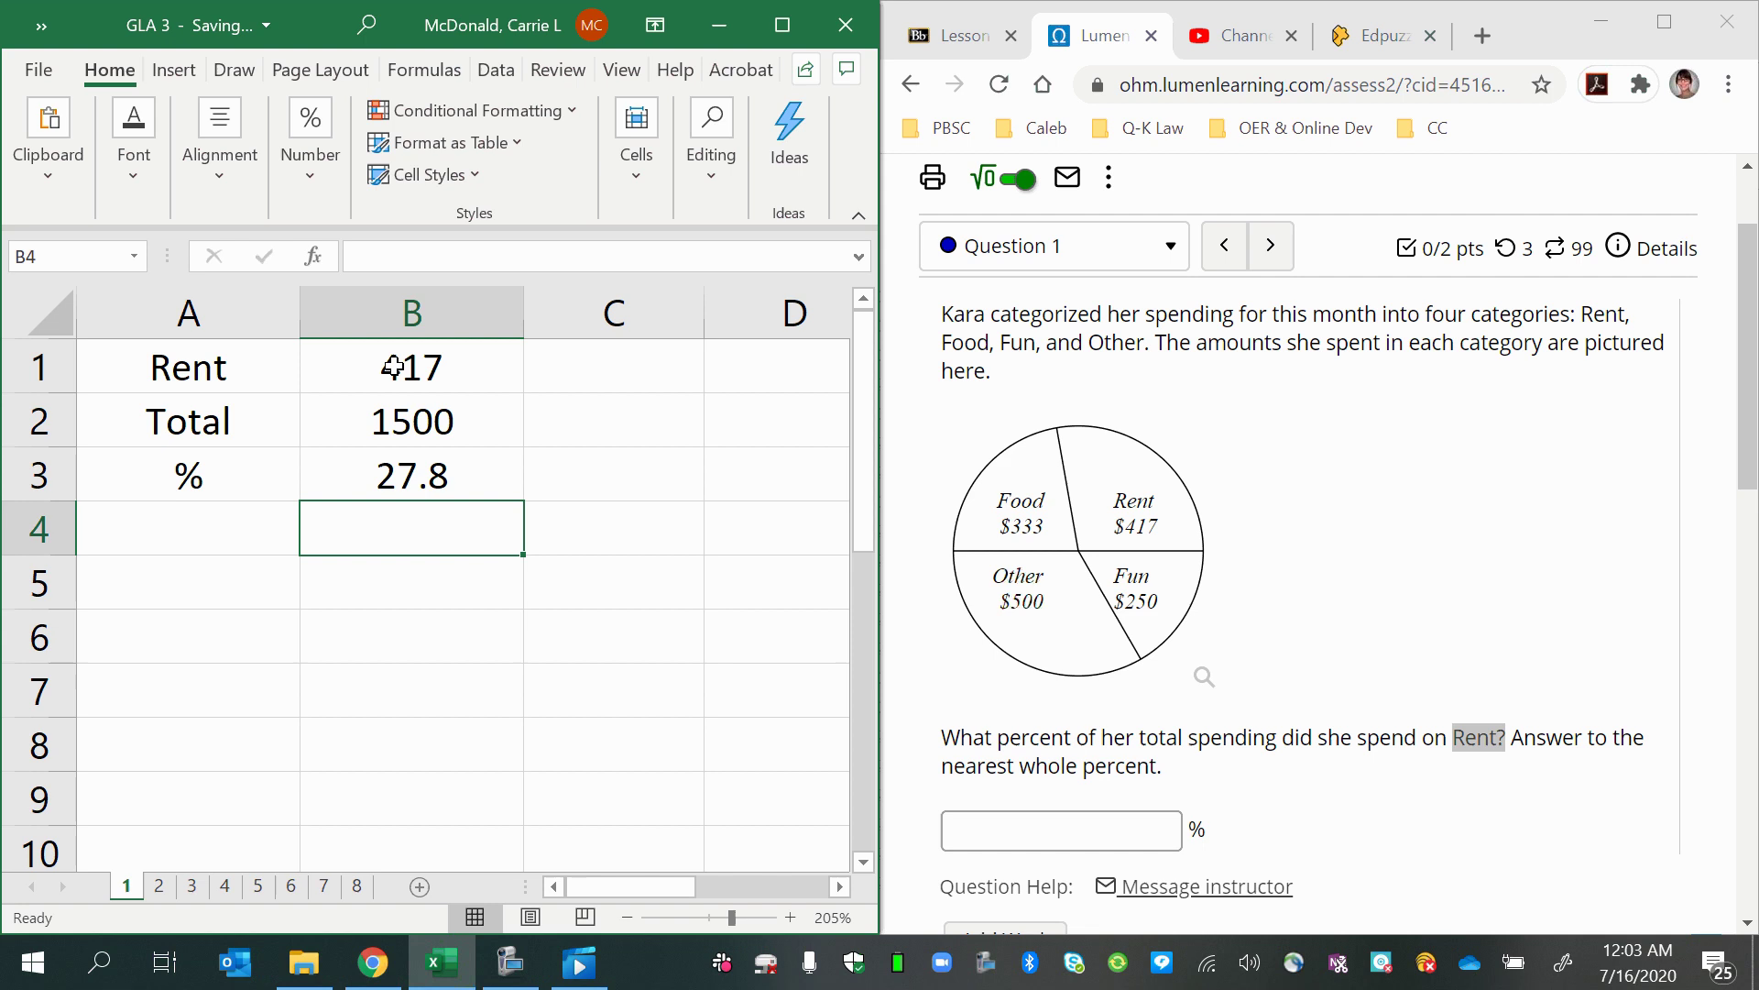
key(ctrl+z)
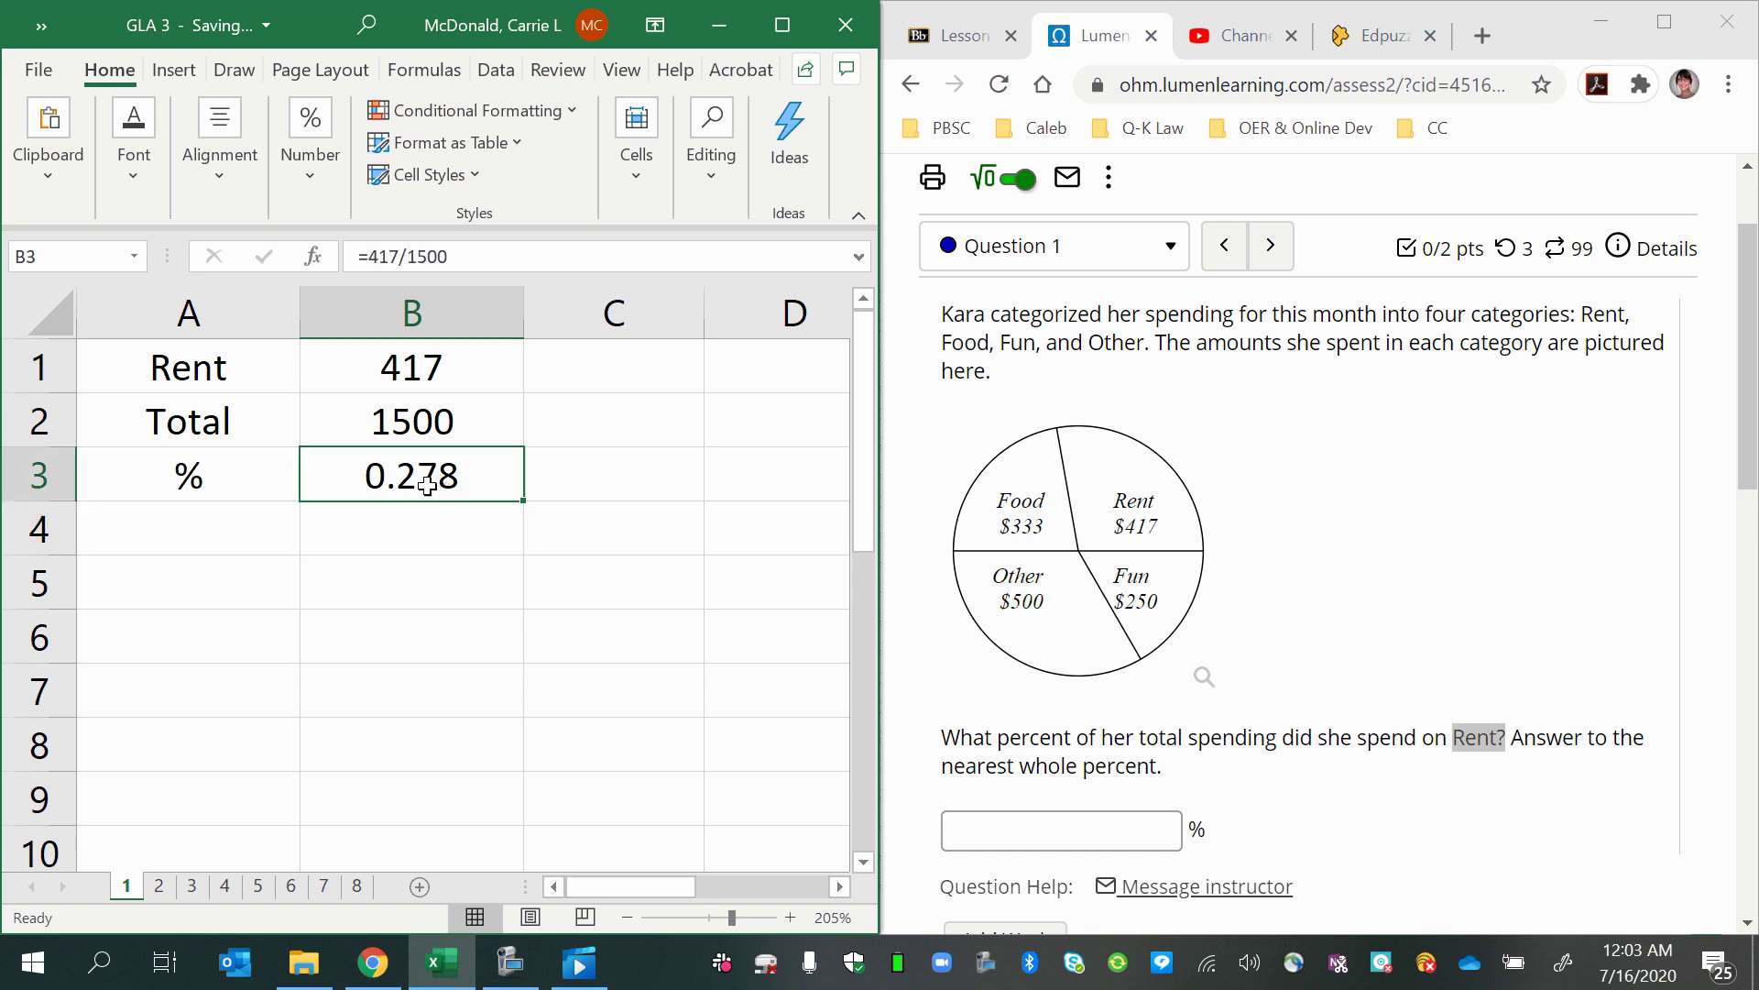
Format B3 as Percentage with 0 decimal places so it reads 28%
right_click(424, 473)
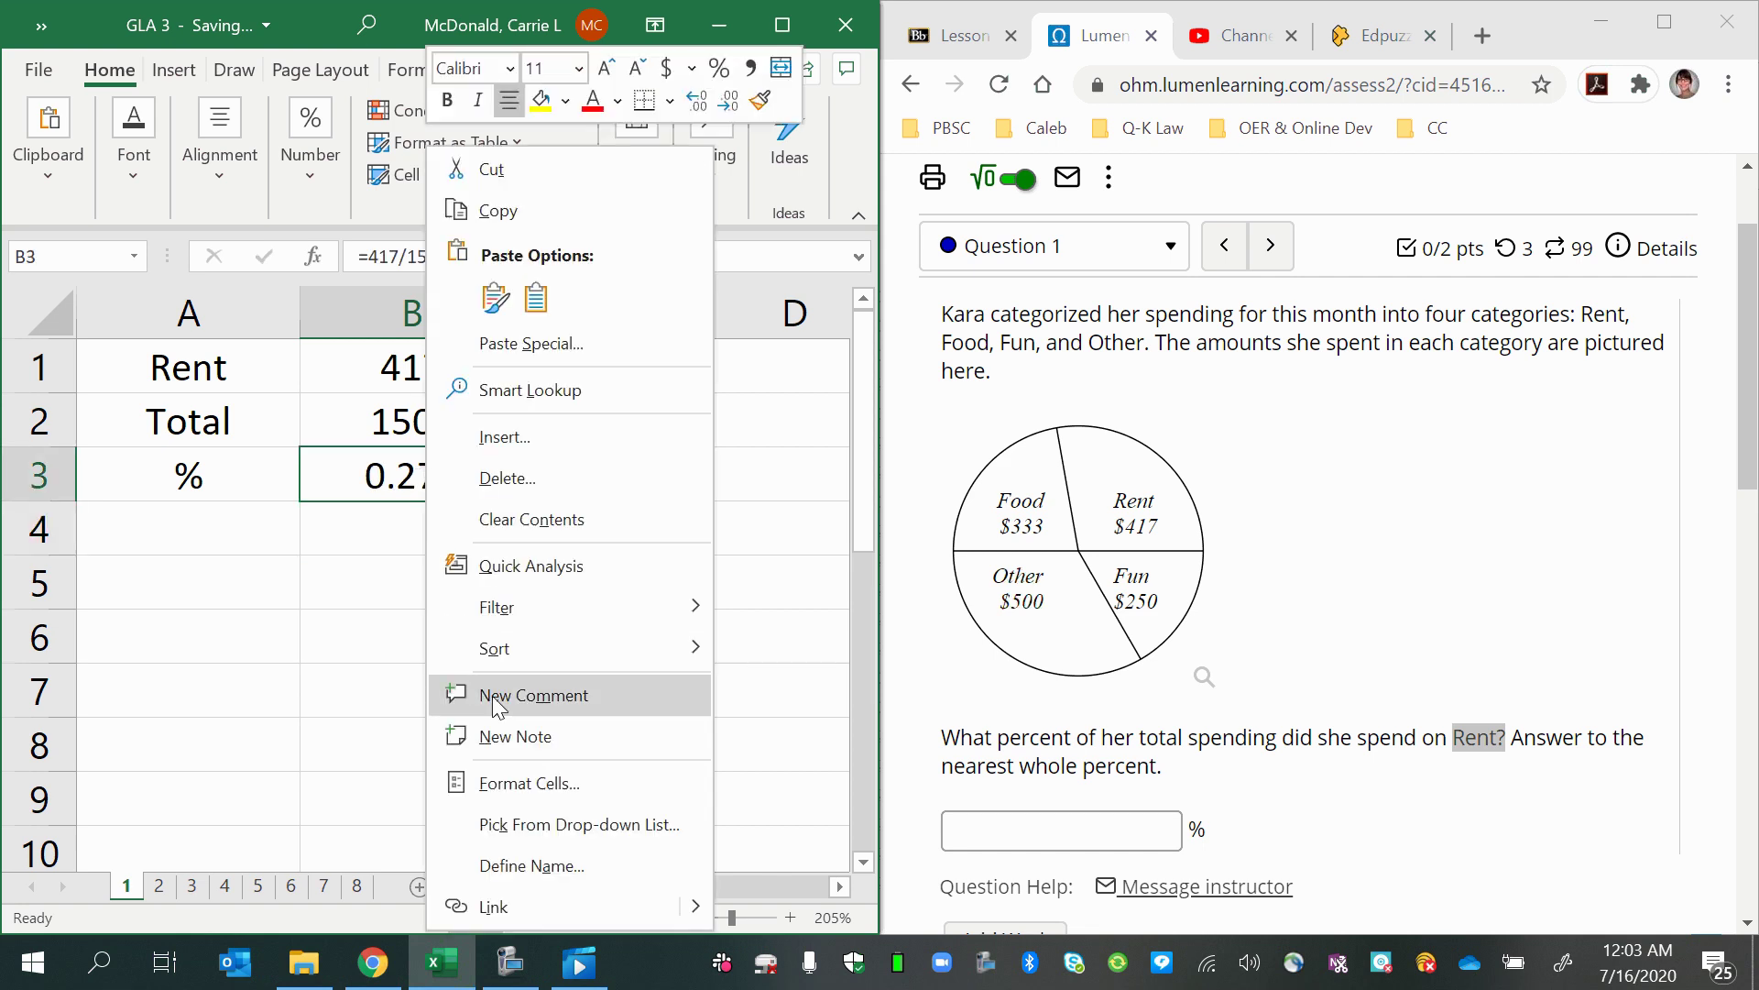
click(510, 785)
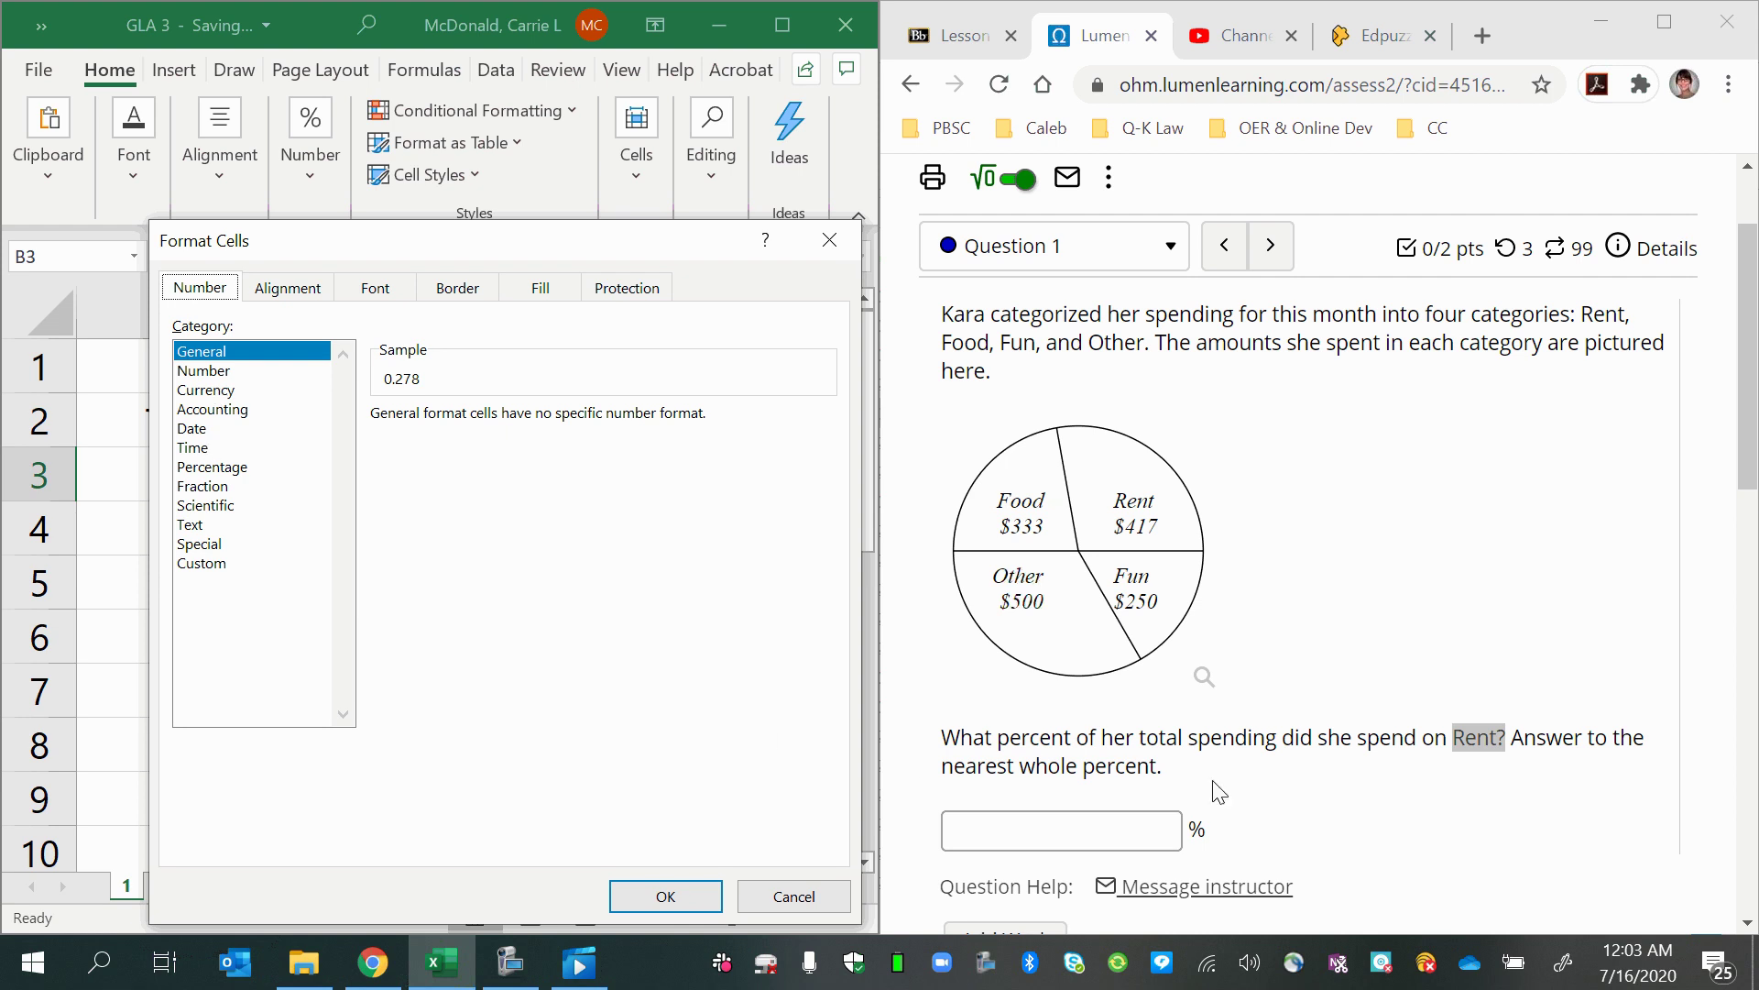
scroll(1097, 856, down, 1)
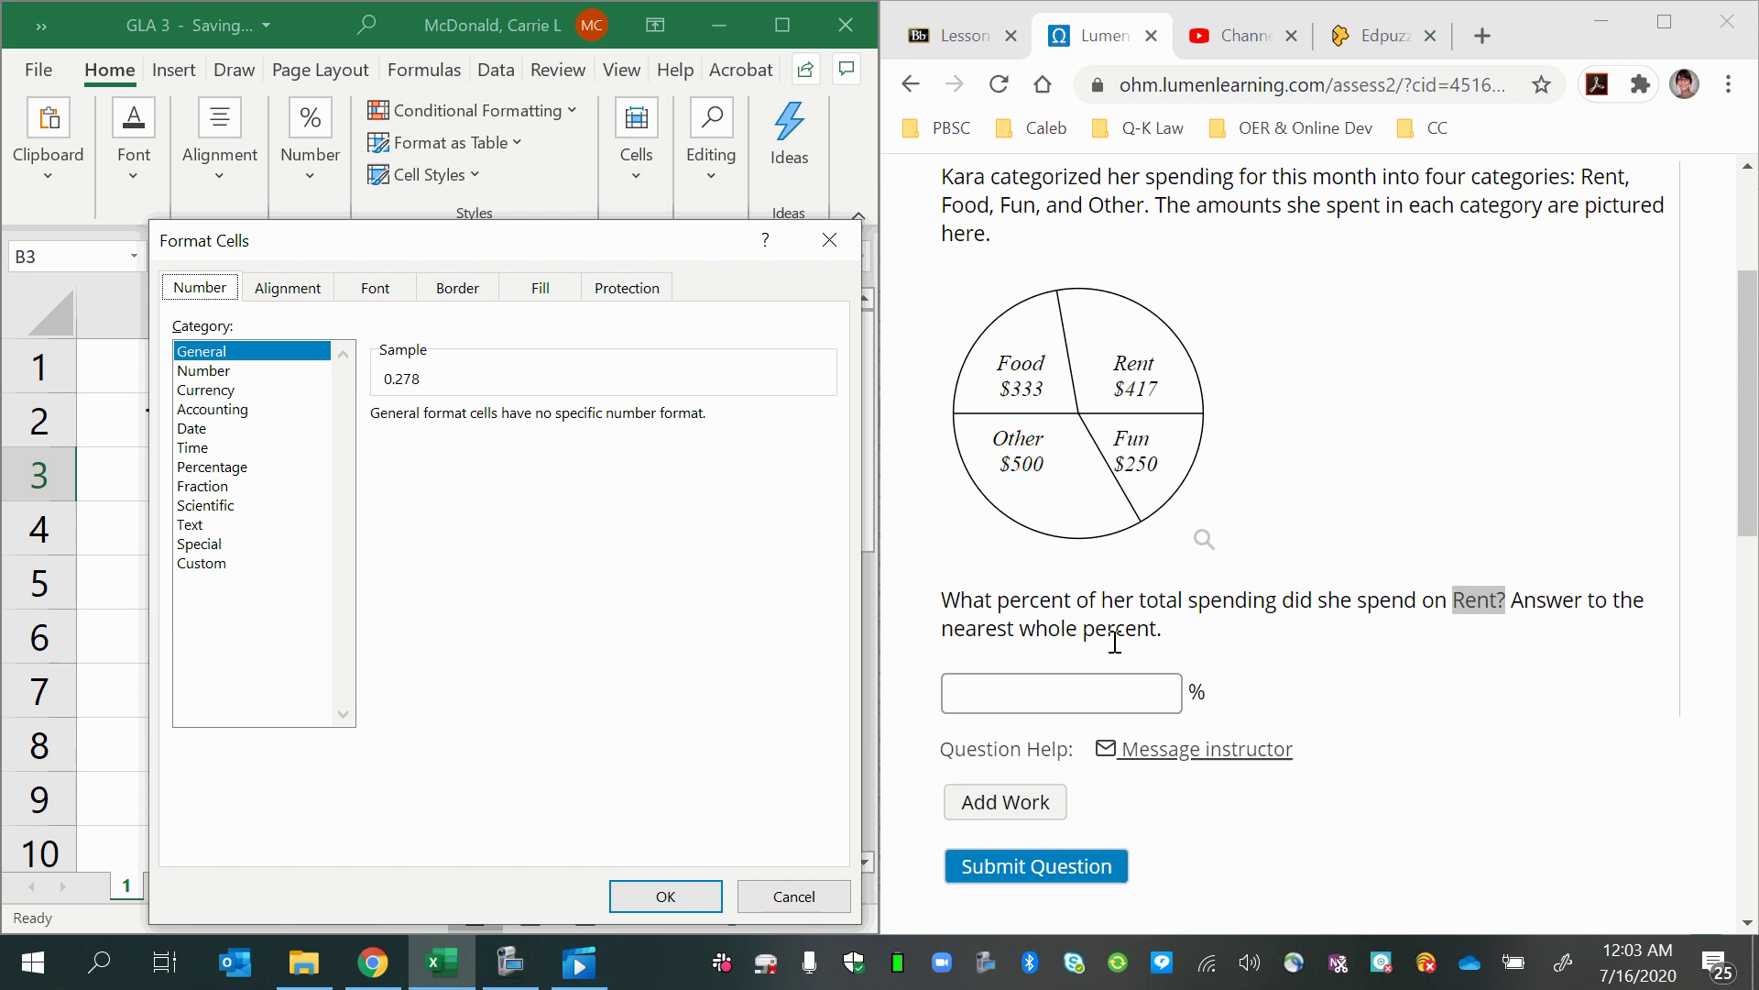
click(218, 469)
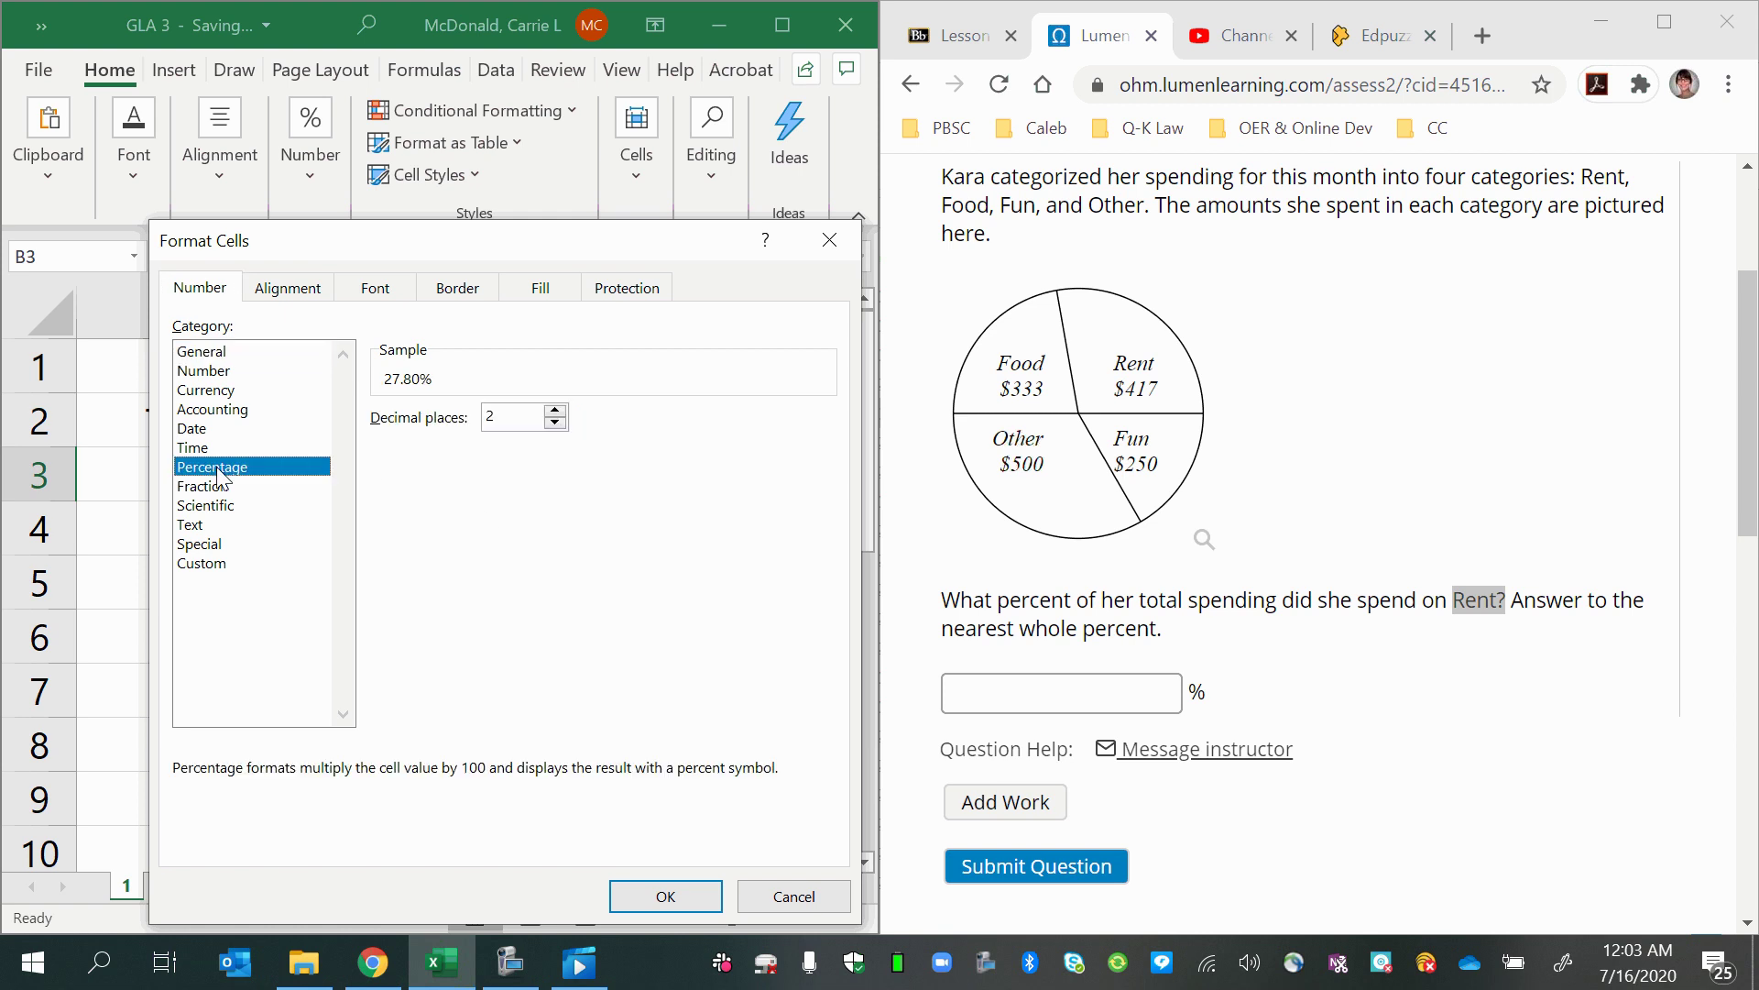
double_click(554, 422)
click(651, 904)
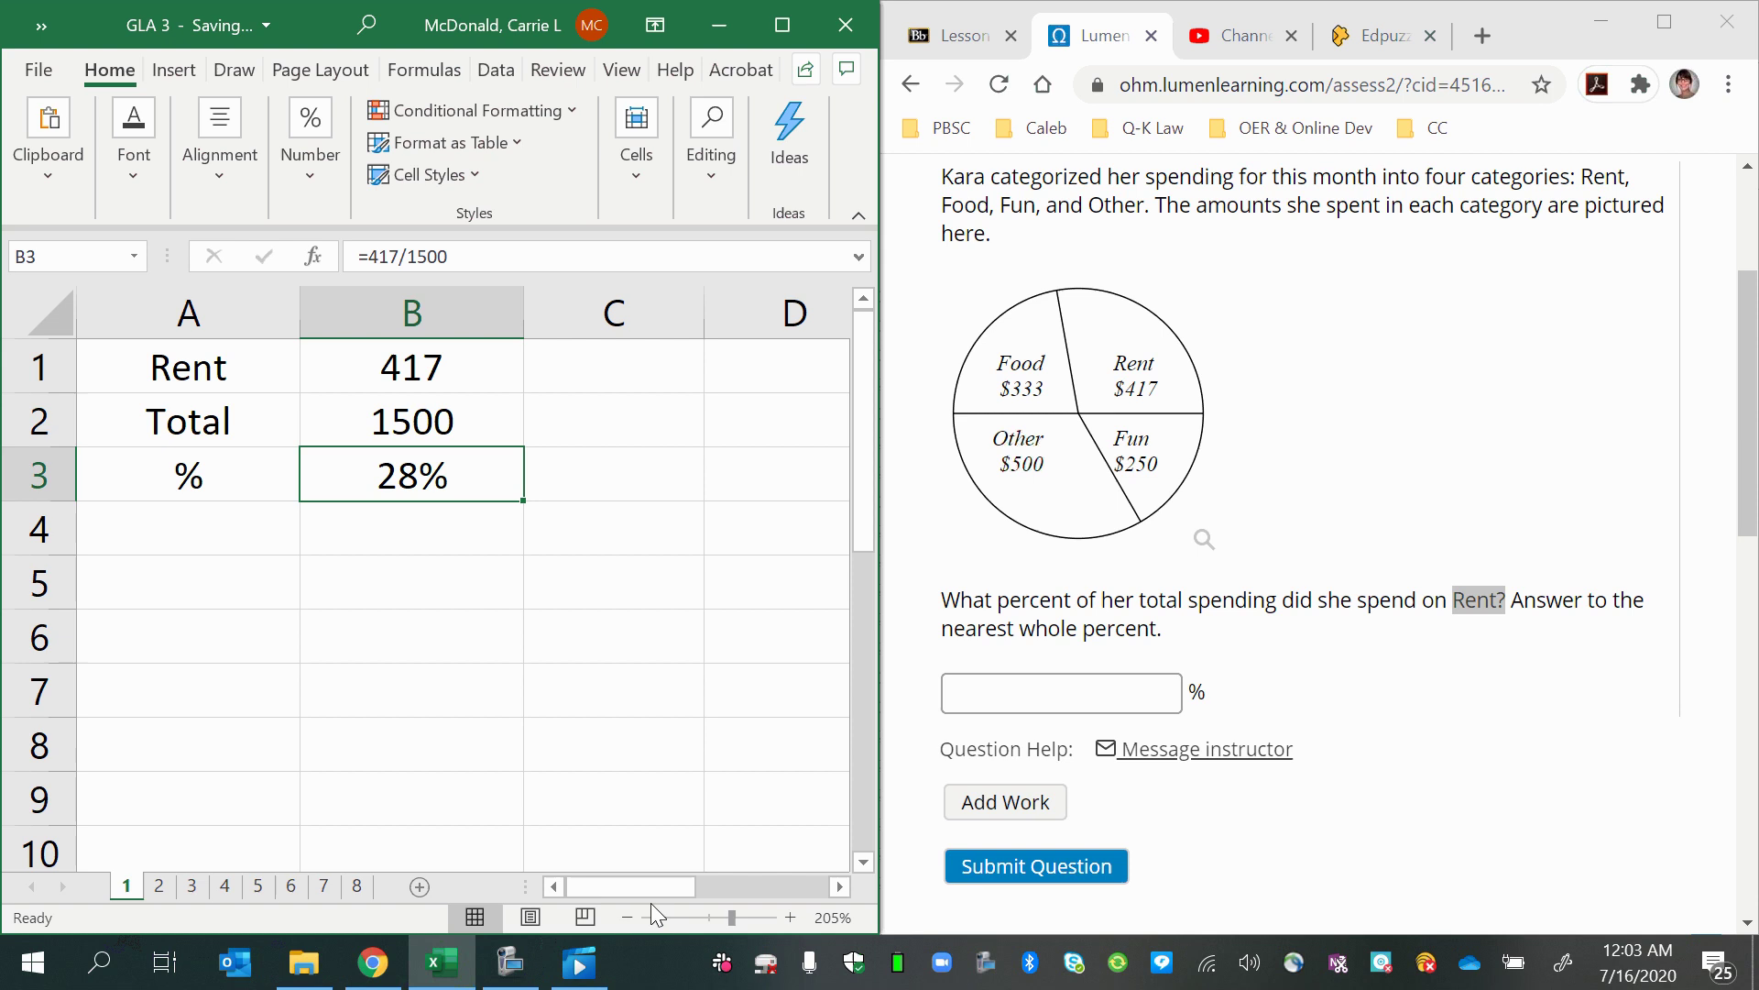
Enter 28 as the Rent percentage answer in Lumen OHM
click(974, 693)
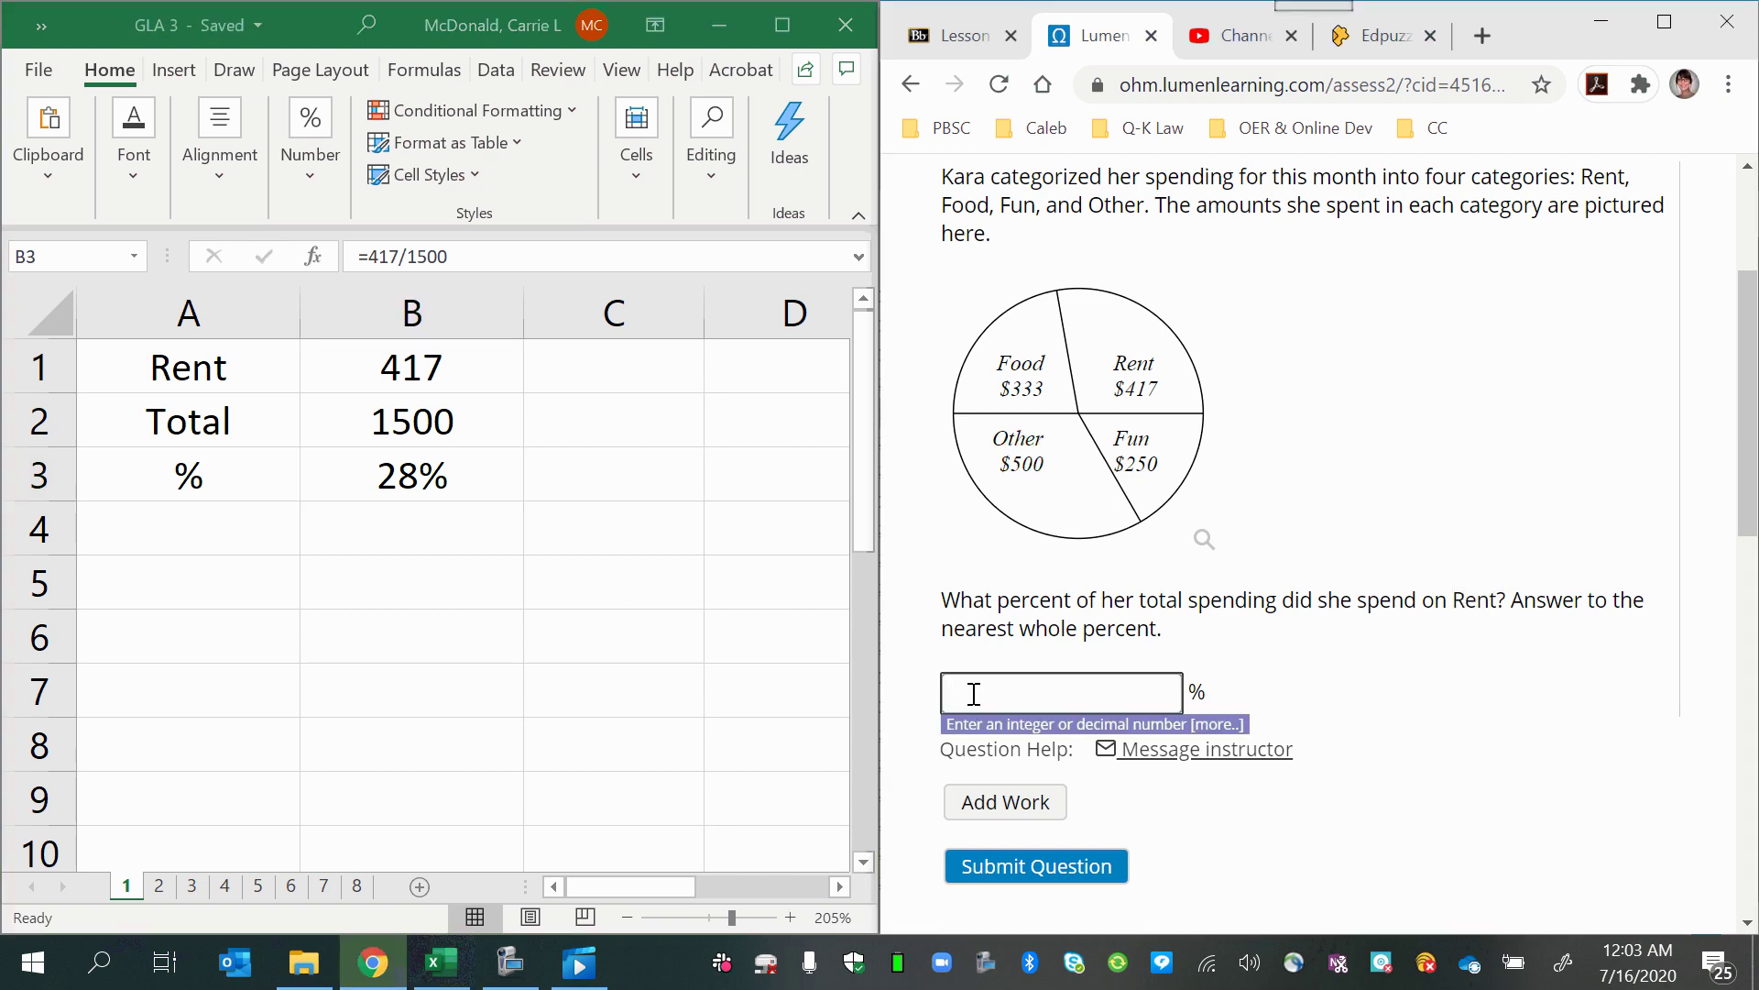
text(28)
key(Return)
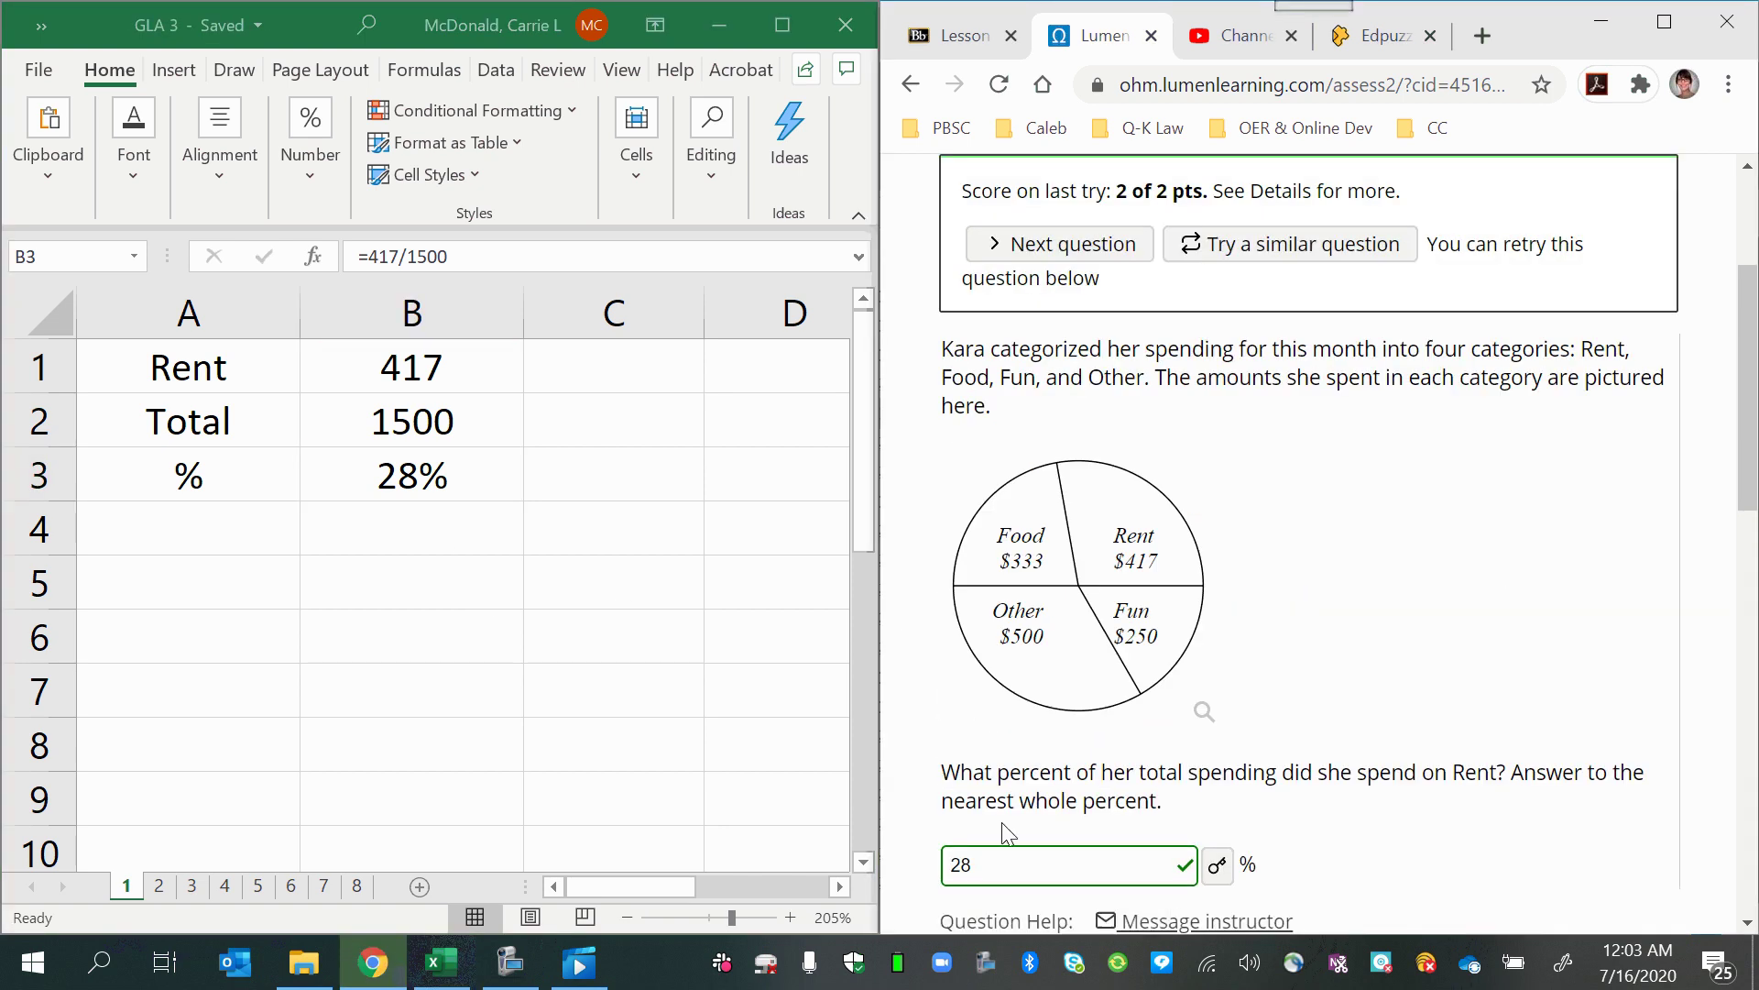
scroll(1008, 806, down, 1)
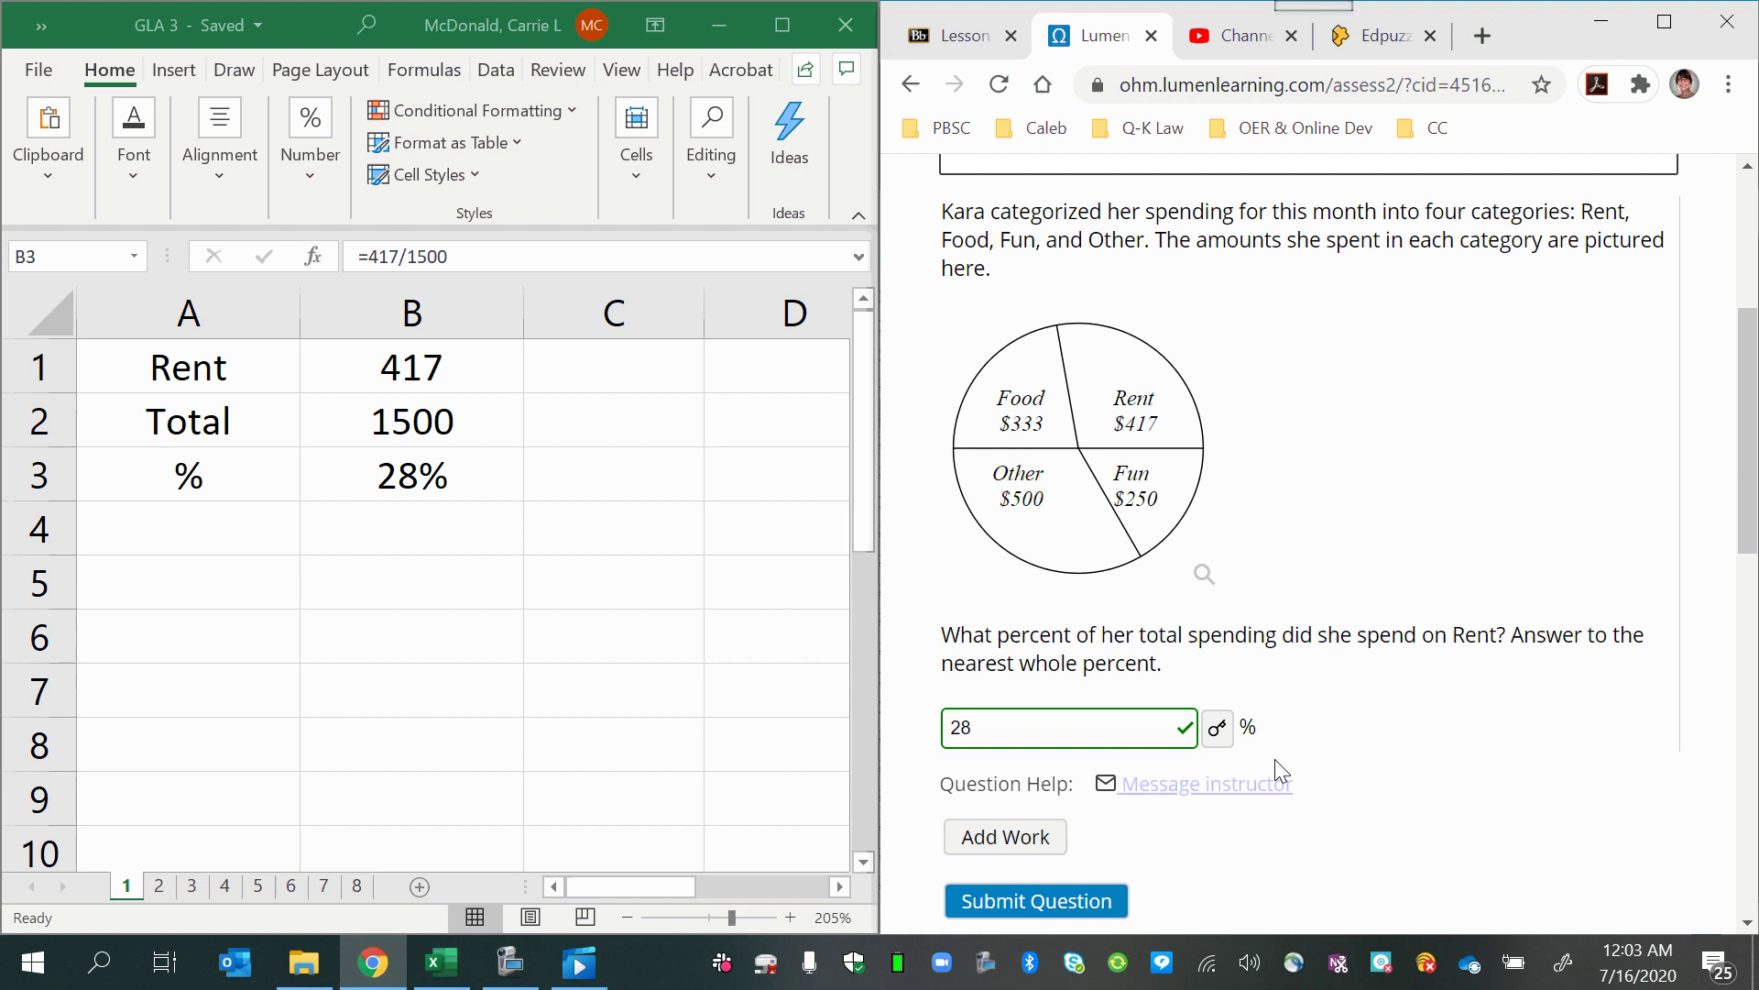
Submit the question for grading and load a similar question with new amounts
click(1217, 730)
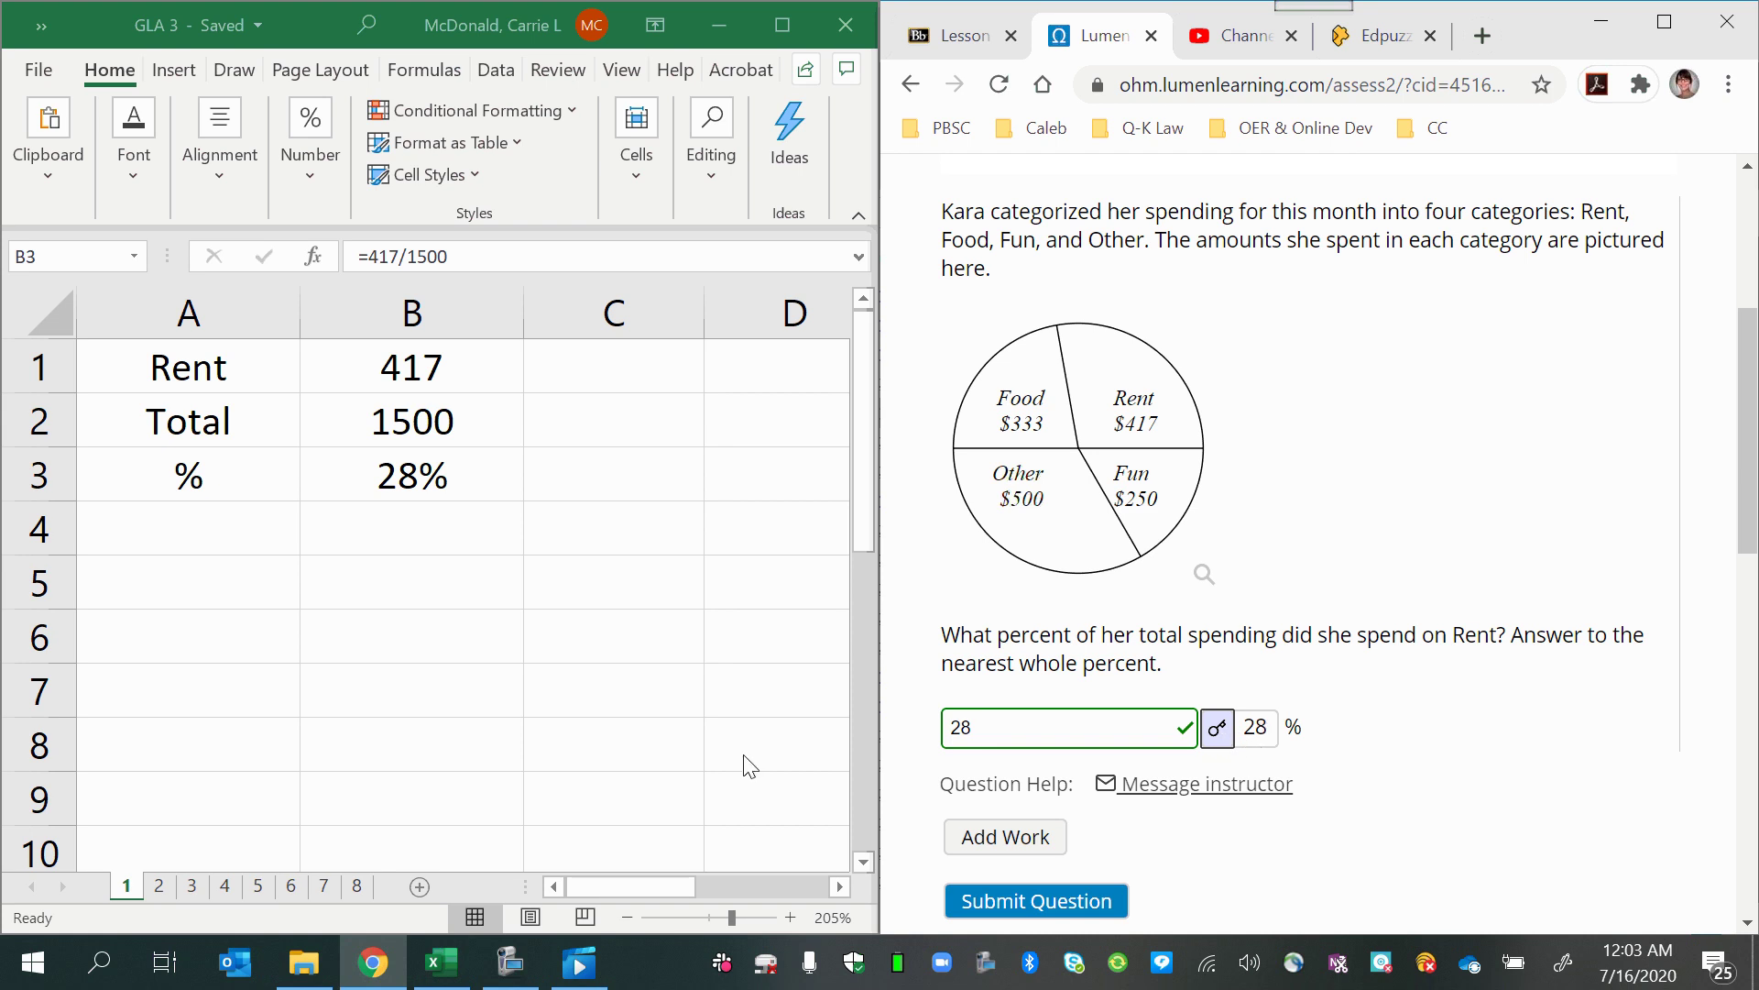
click(1105, 898)
scroll(1102, 857, up, 3)
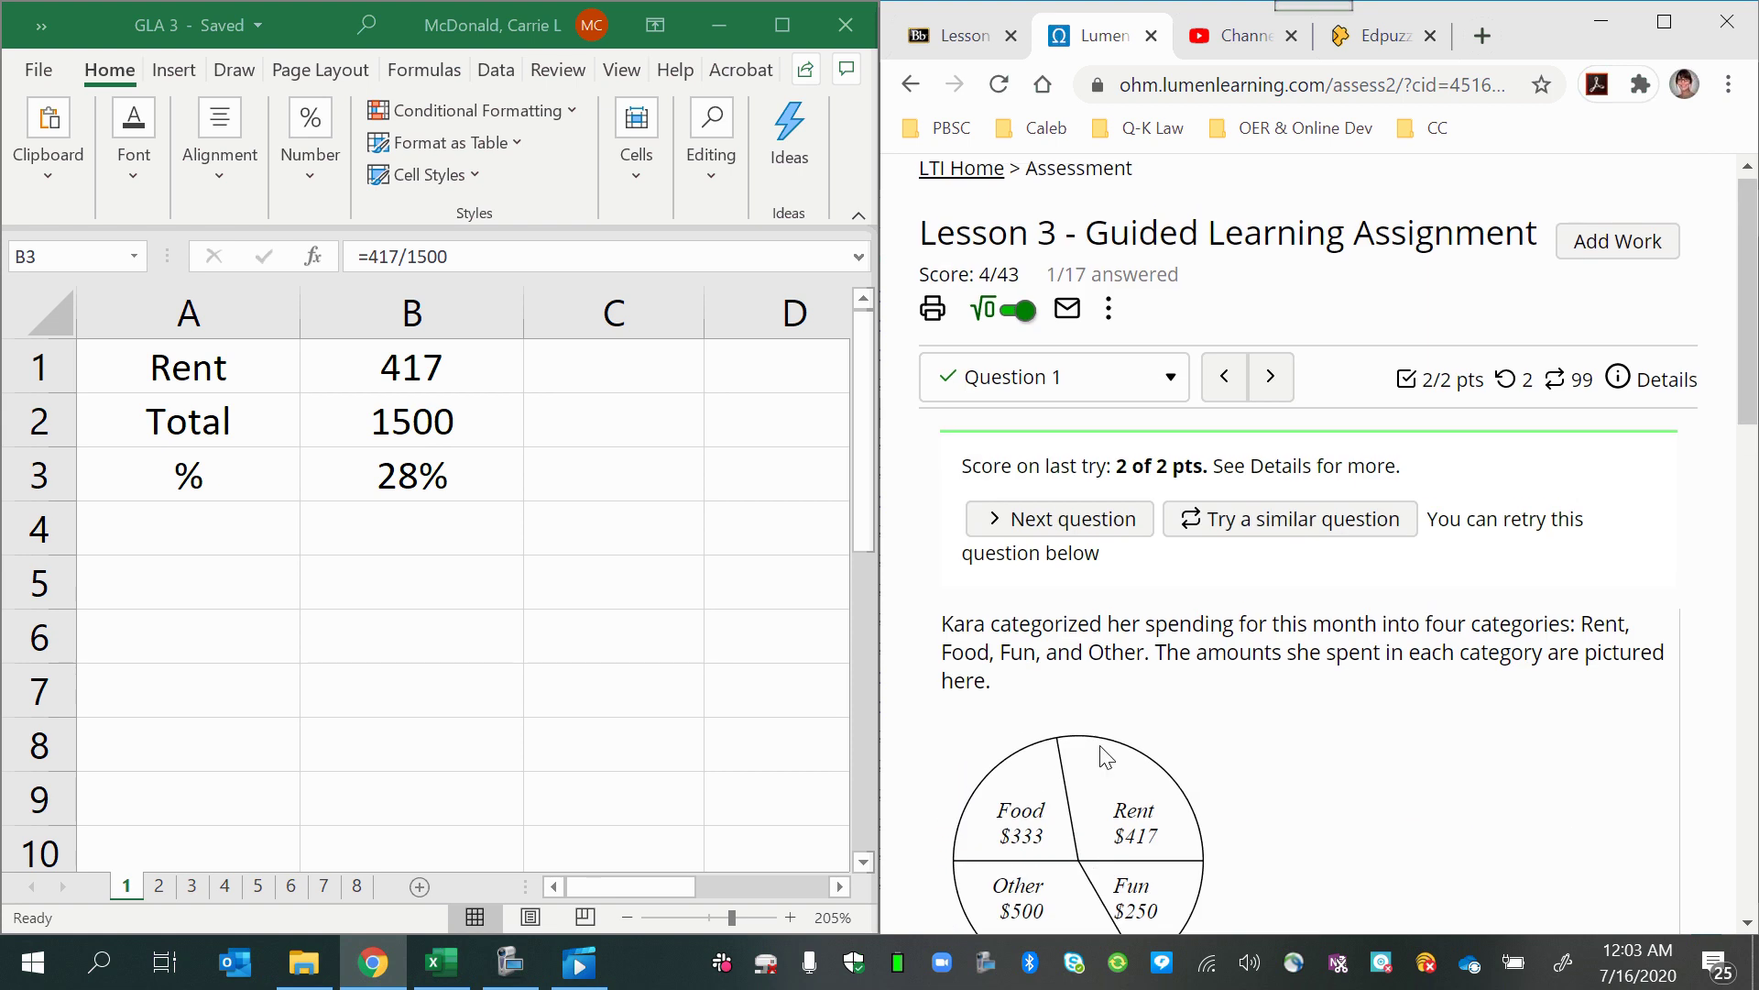
click(1248, 536)
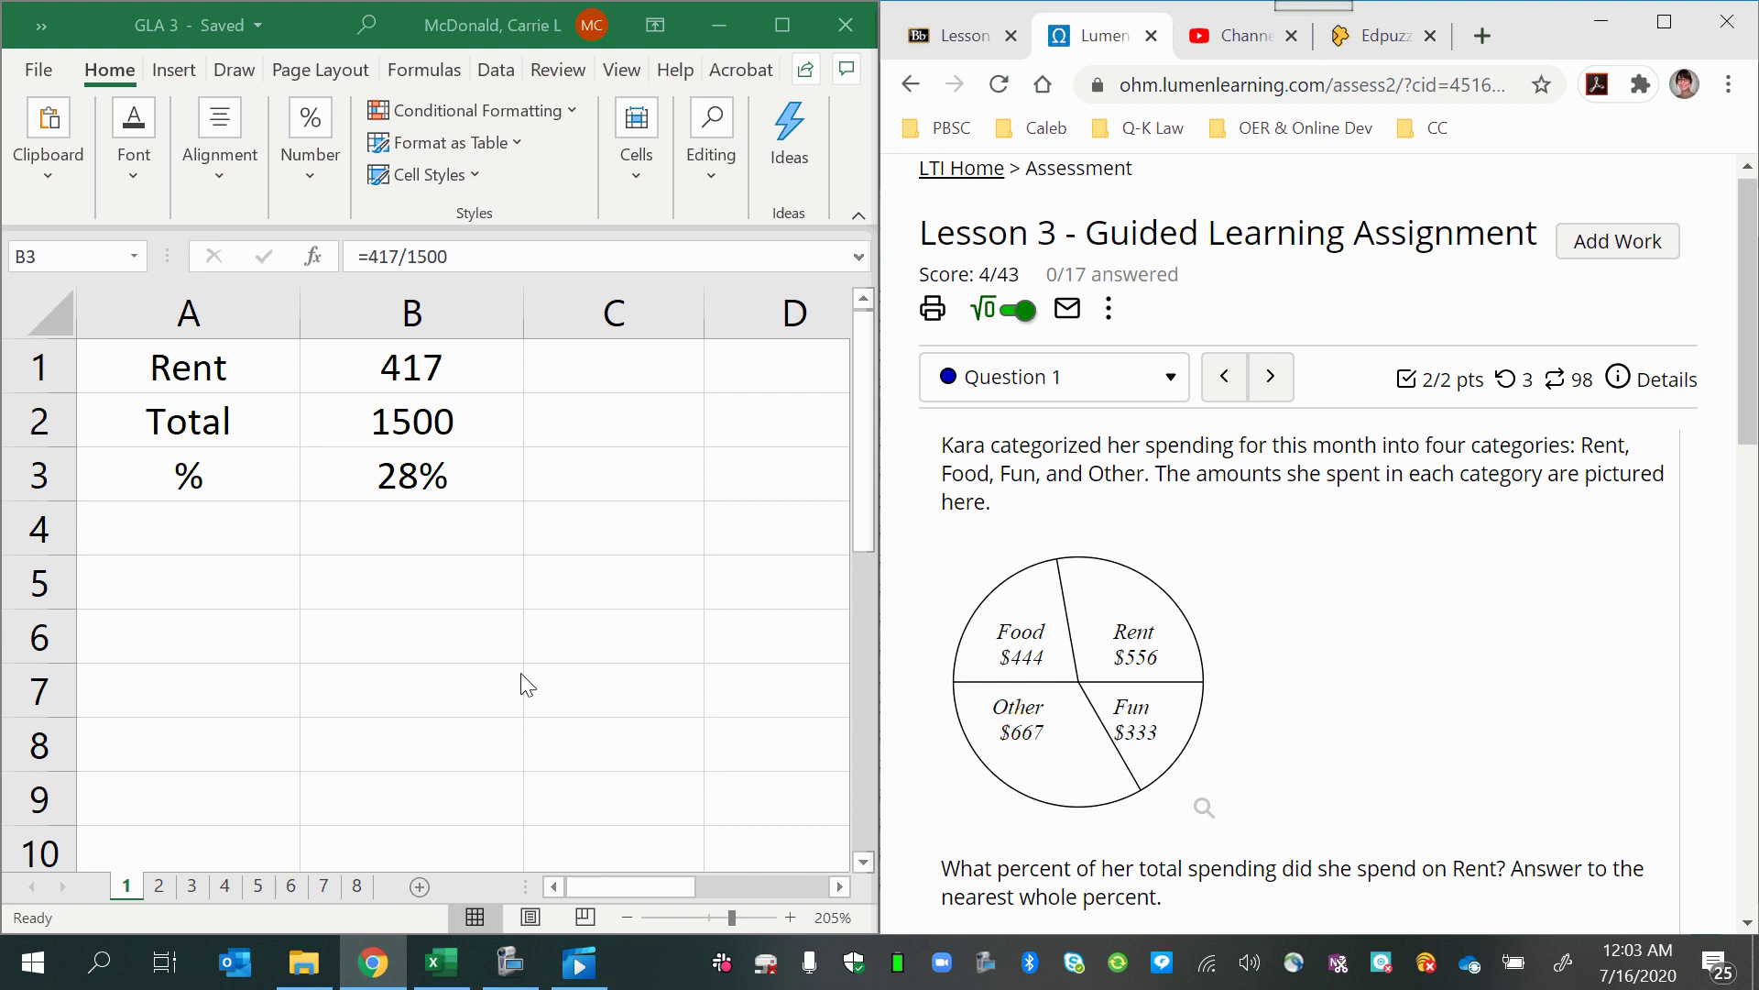
Enter the categories Food, Rent, Fun and Other in D1:D4
click(590, 887)
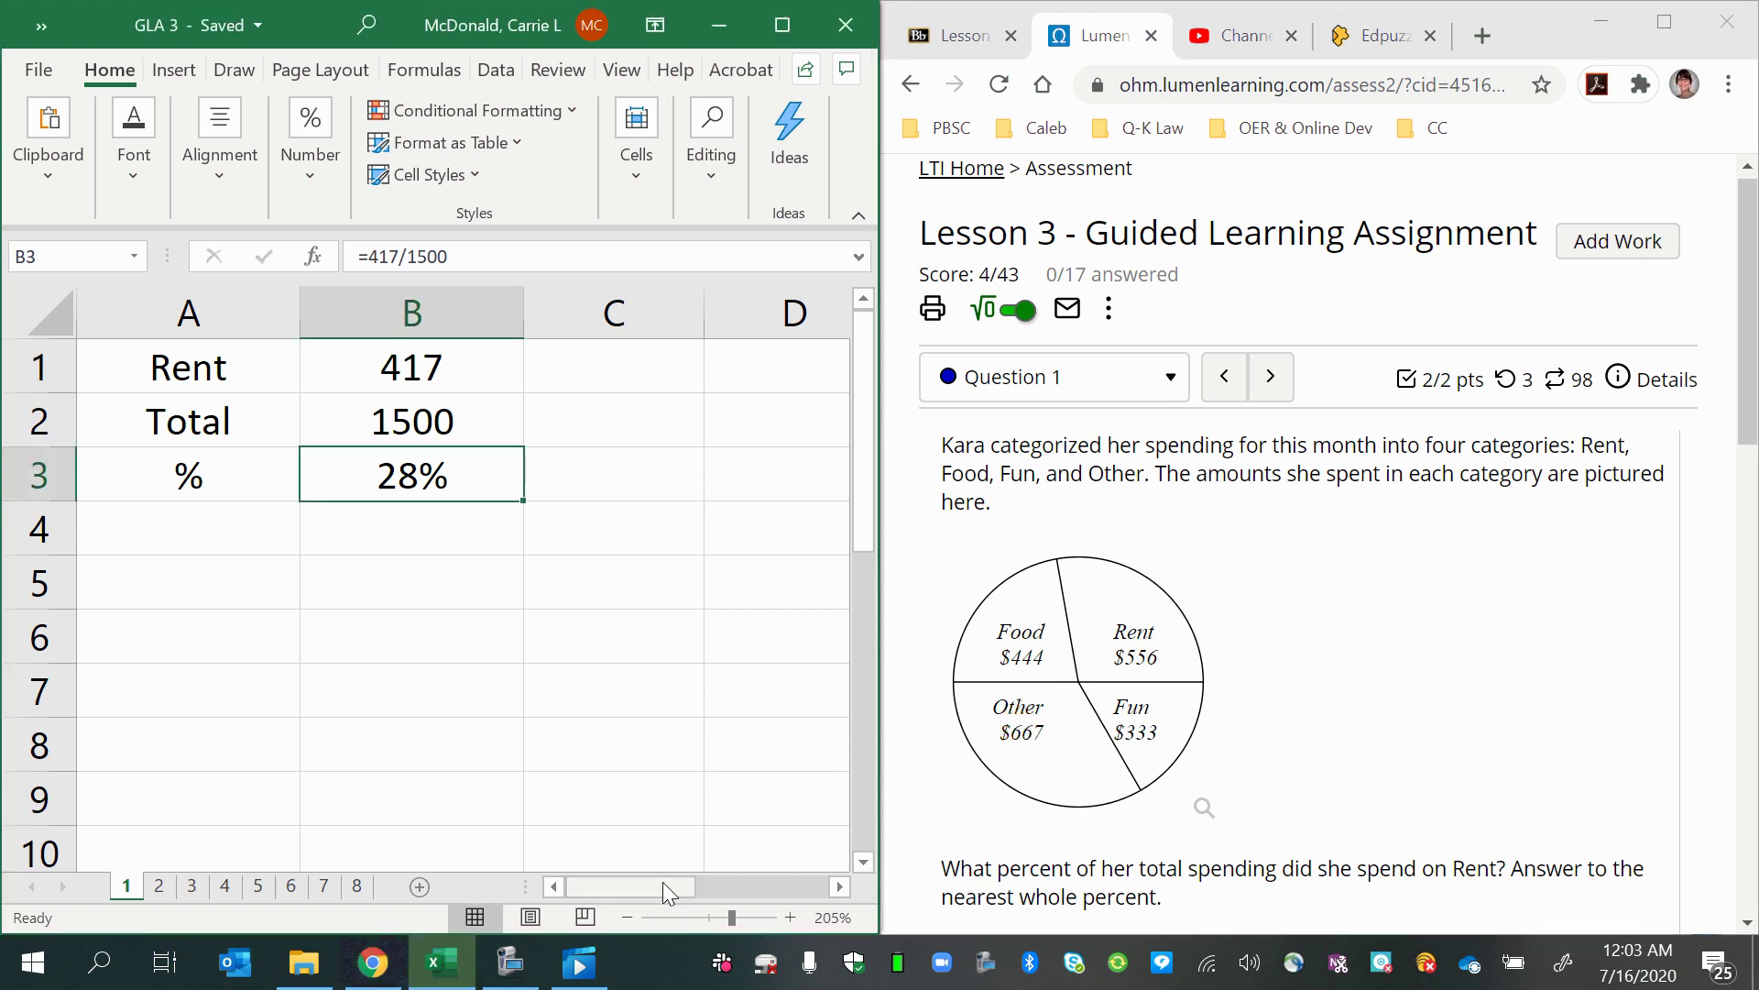
drag(663, 882, 720, 873)
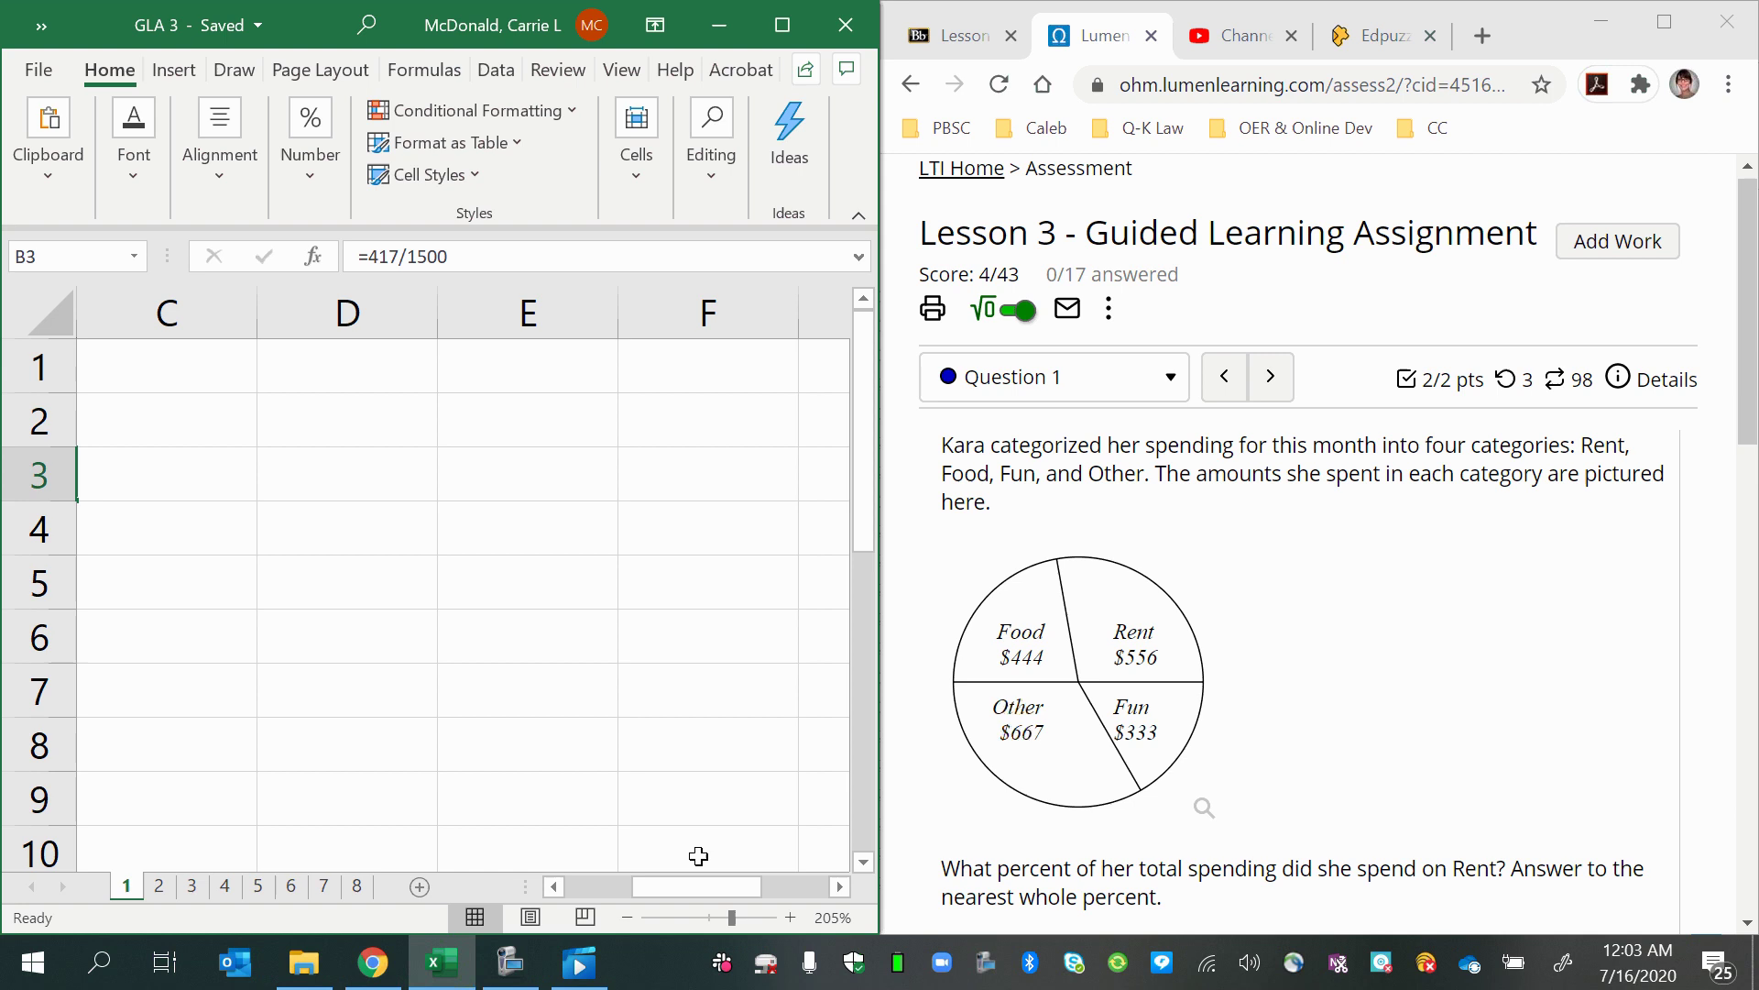
click(360, 383)
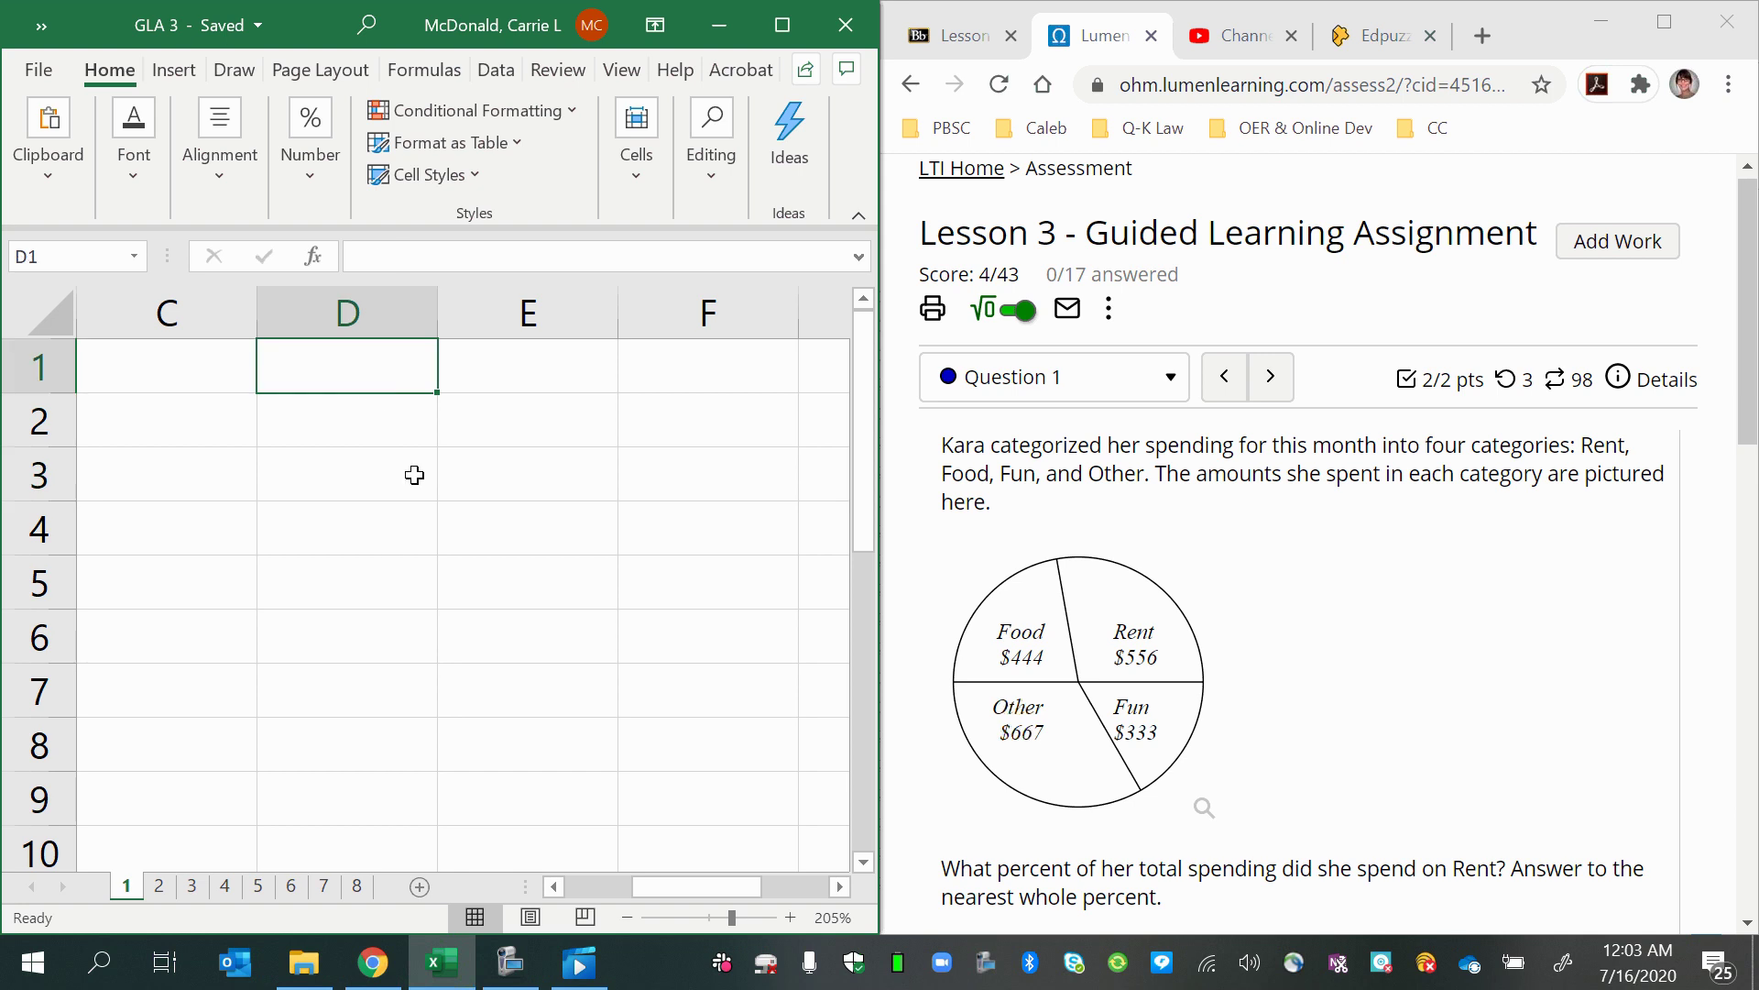
text(Food)
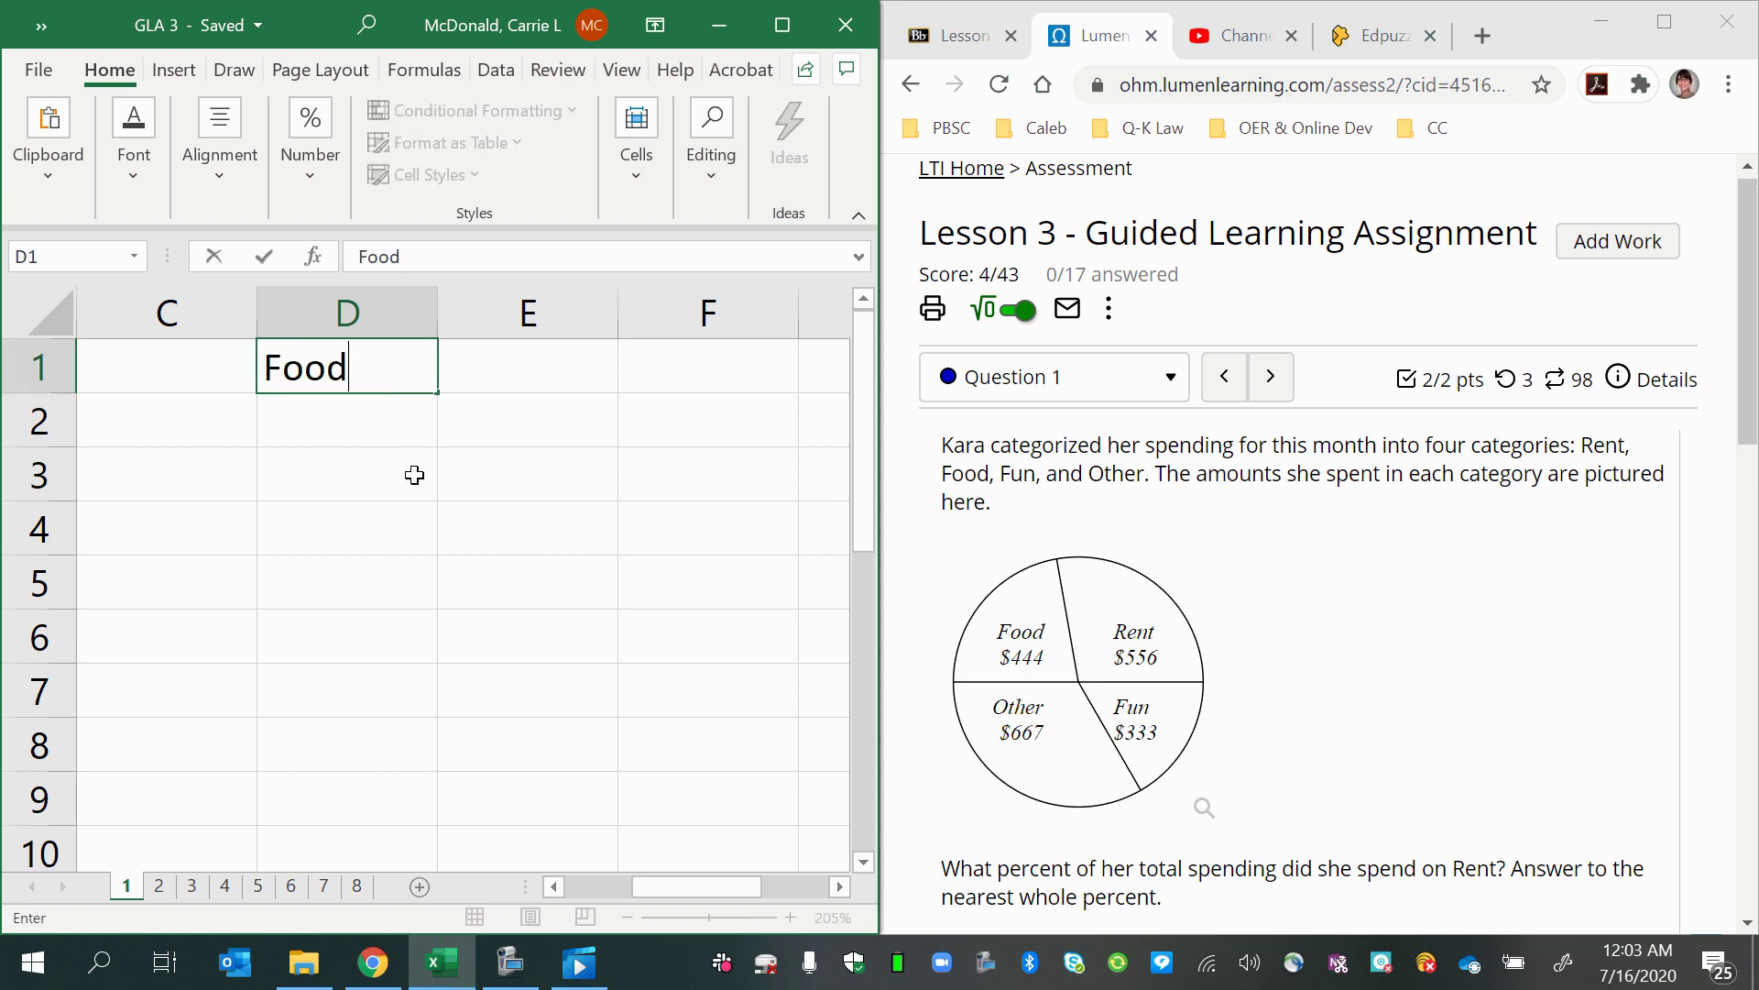
key(Return)
text(Rent)
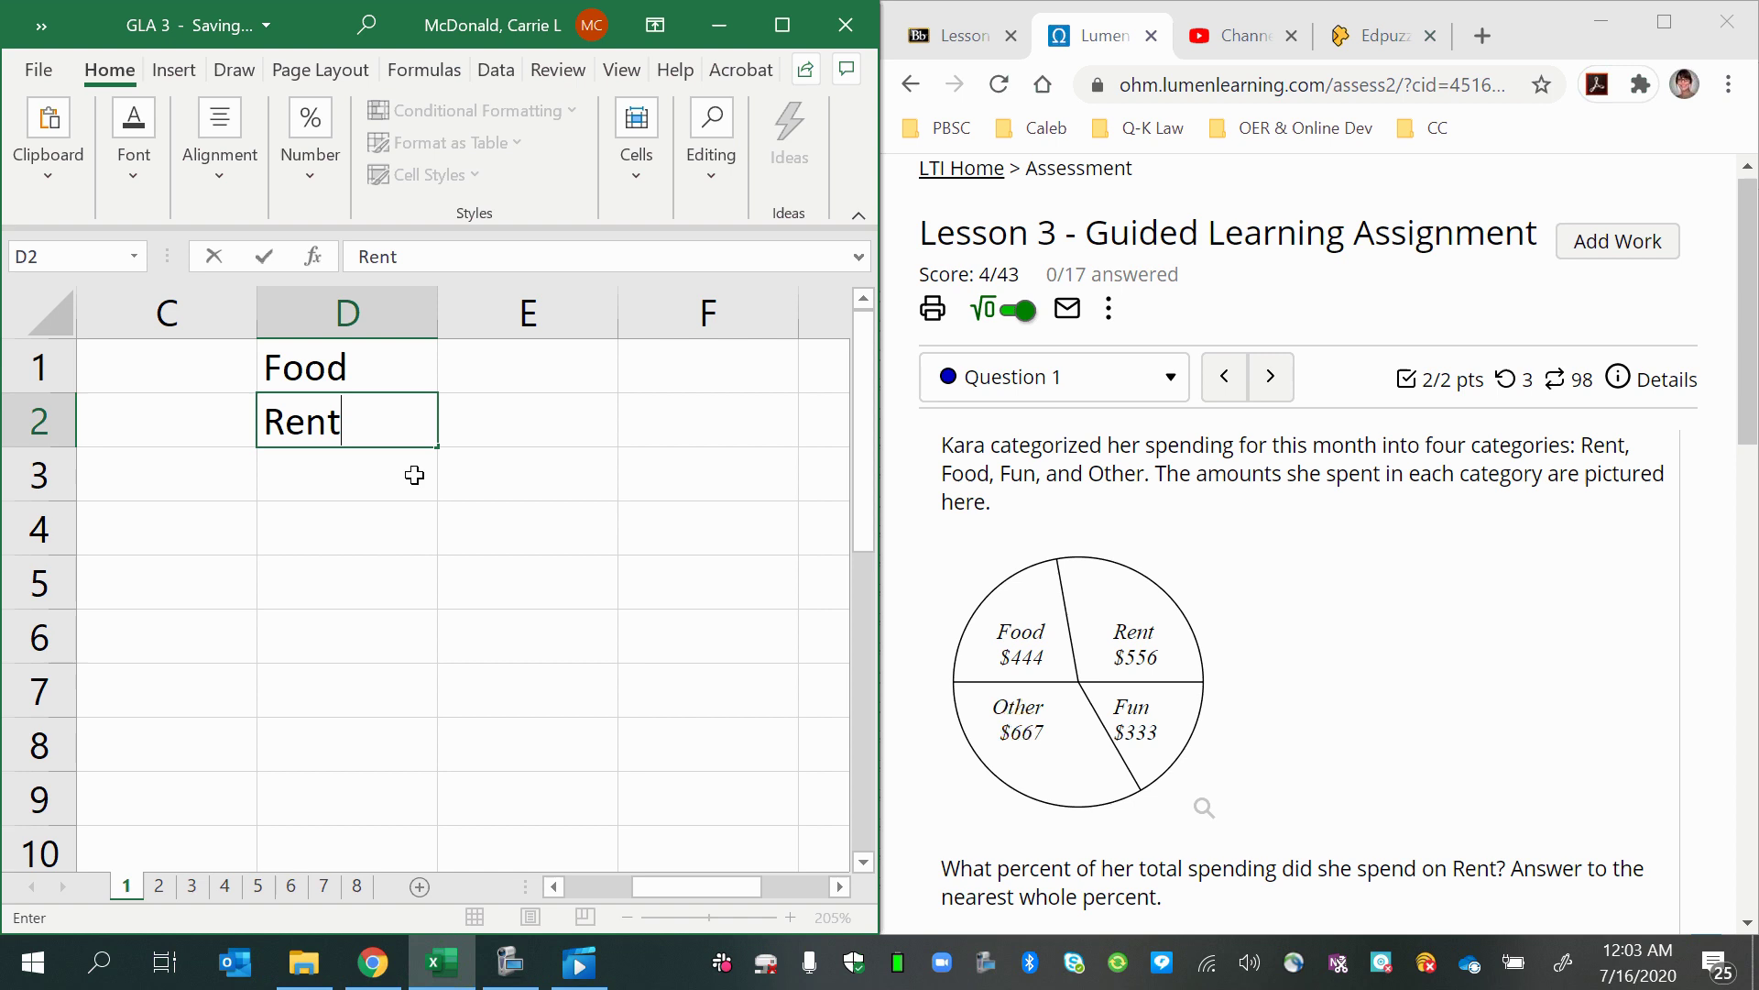
key(Return)
text(Other)
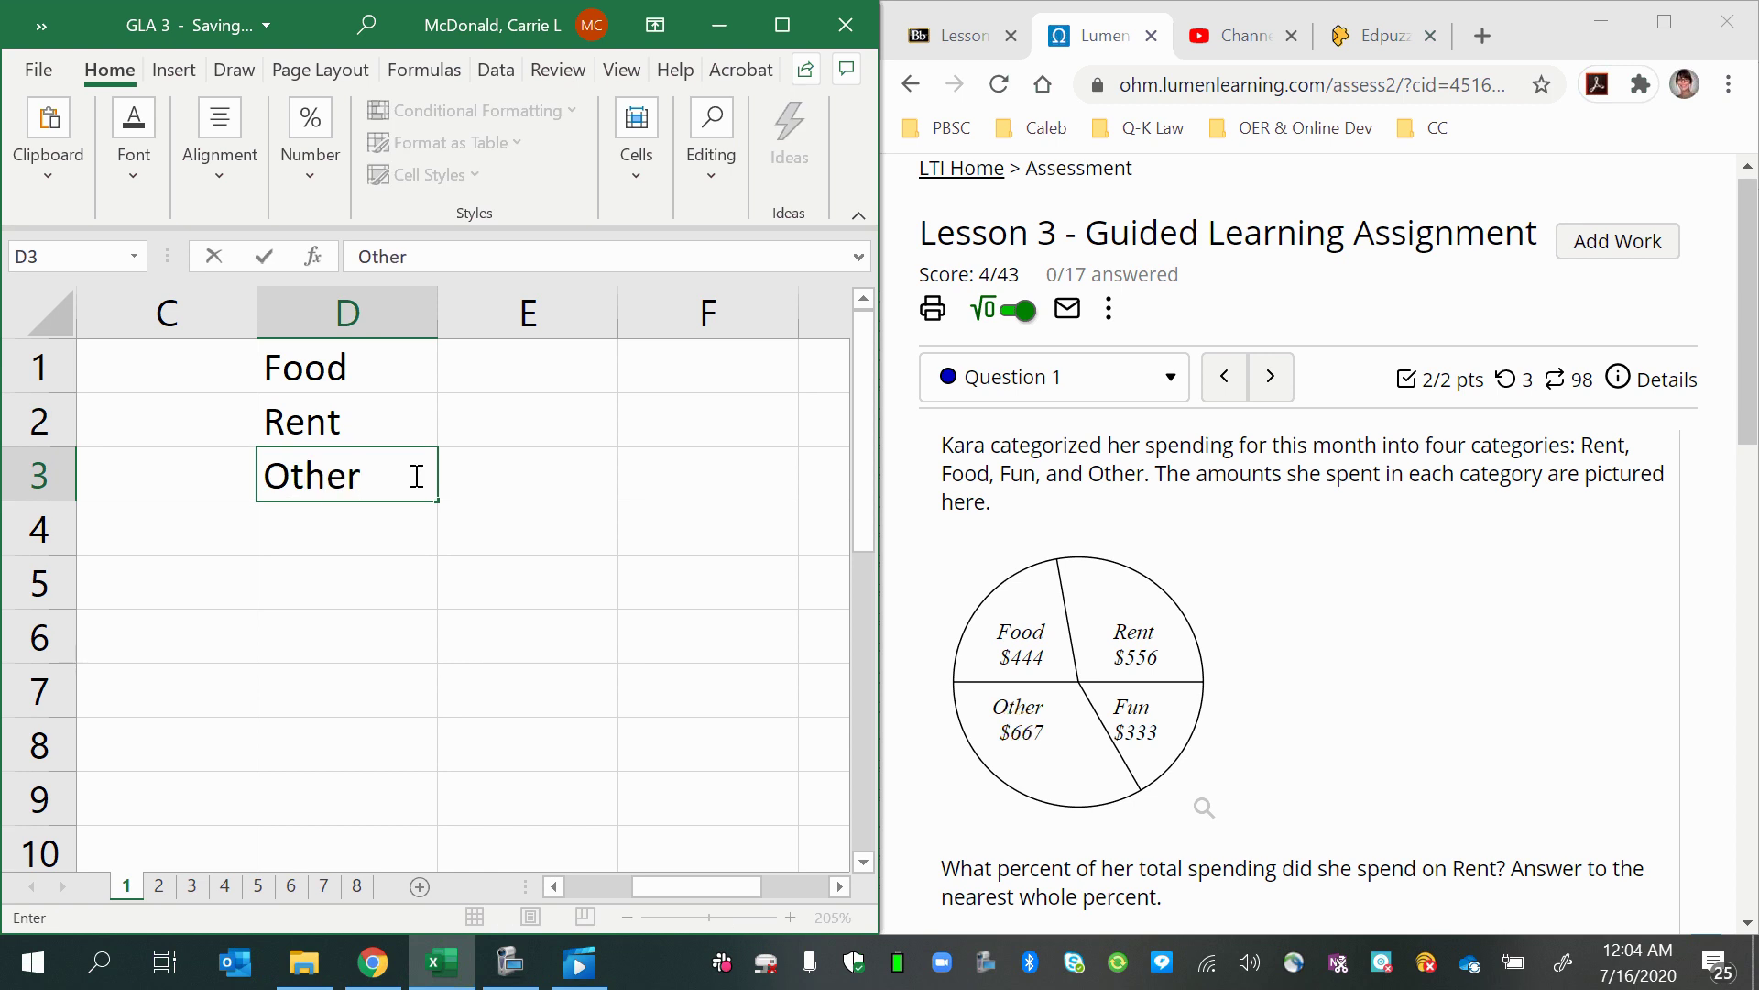
key(Return)
text(Fun)
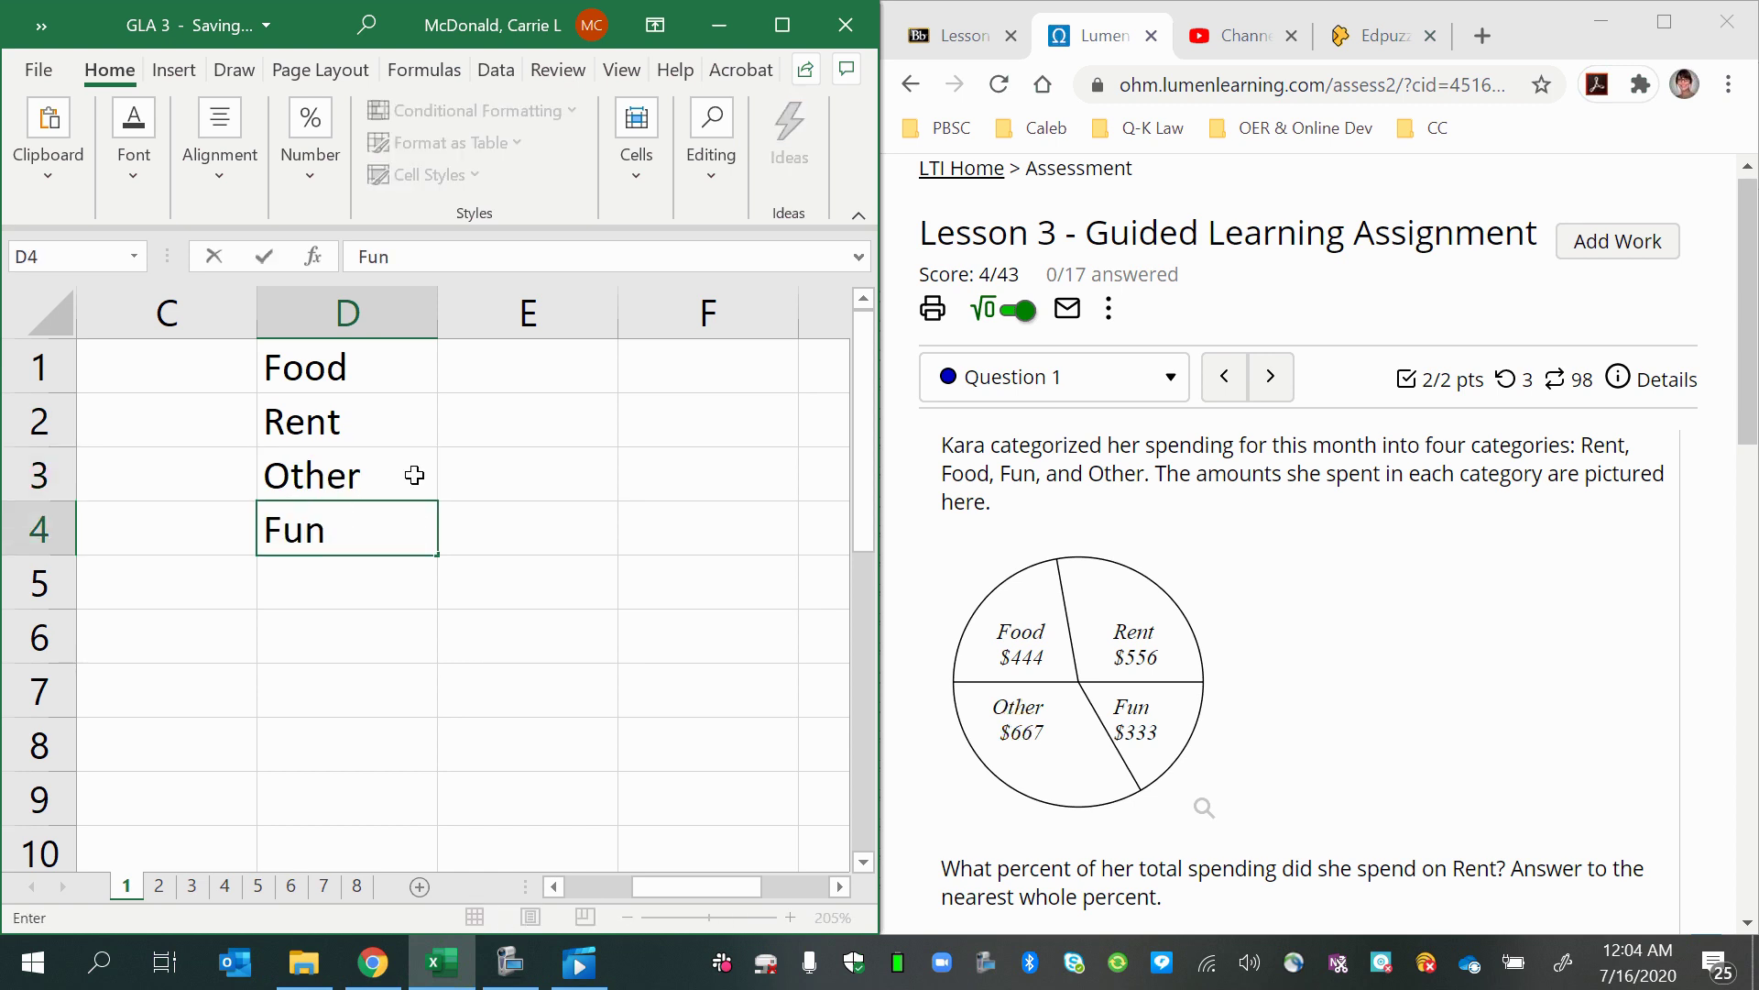
key(BackSpace)
click(415, 475)
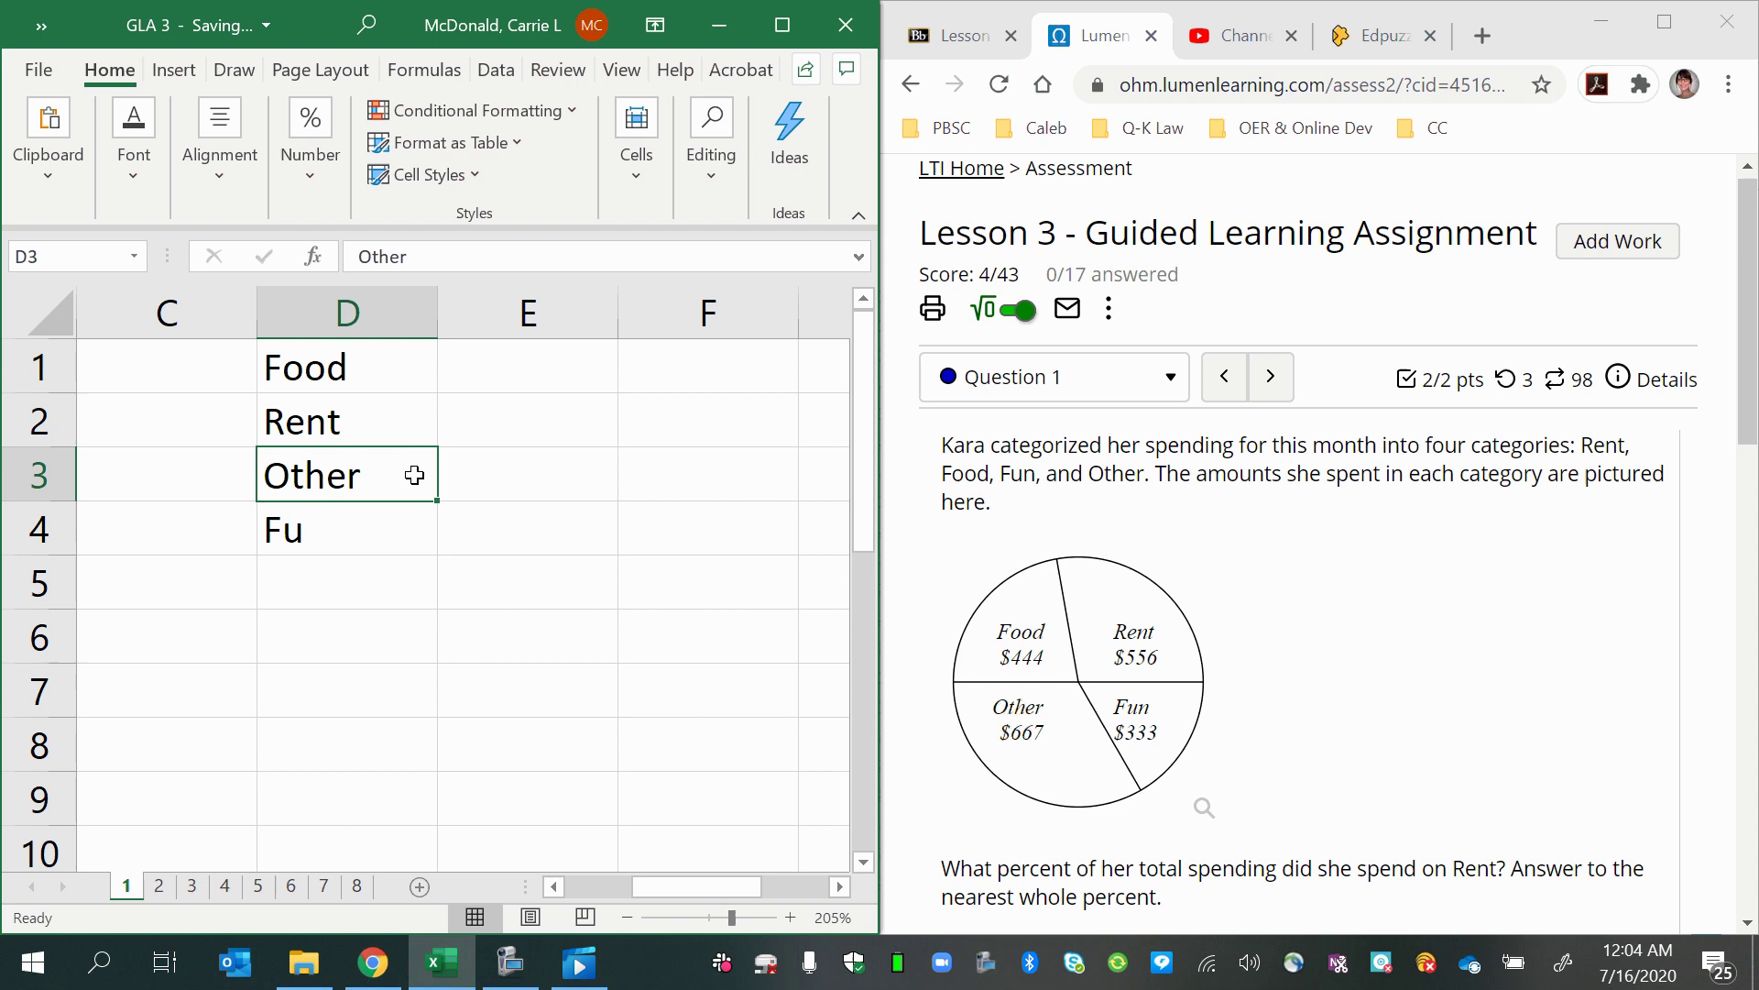
text(Fun)
key(Return)
text(Oth)
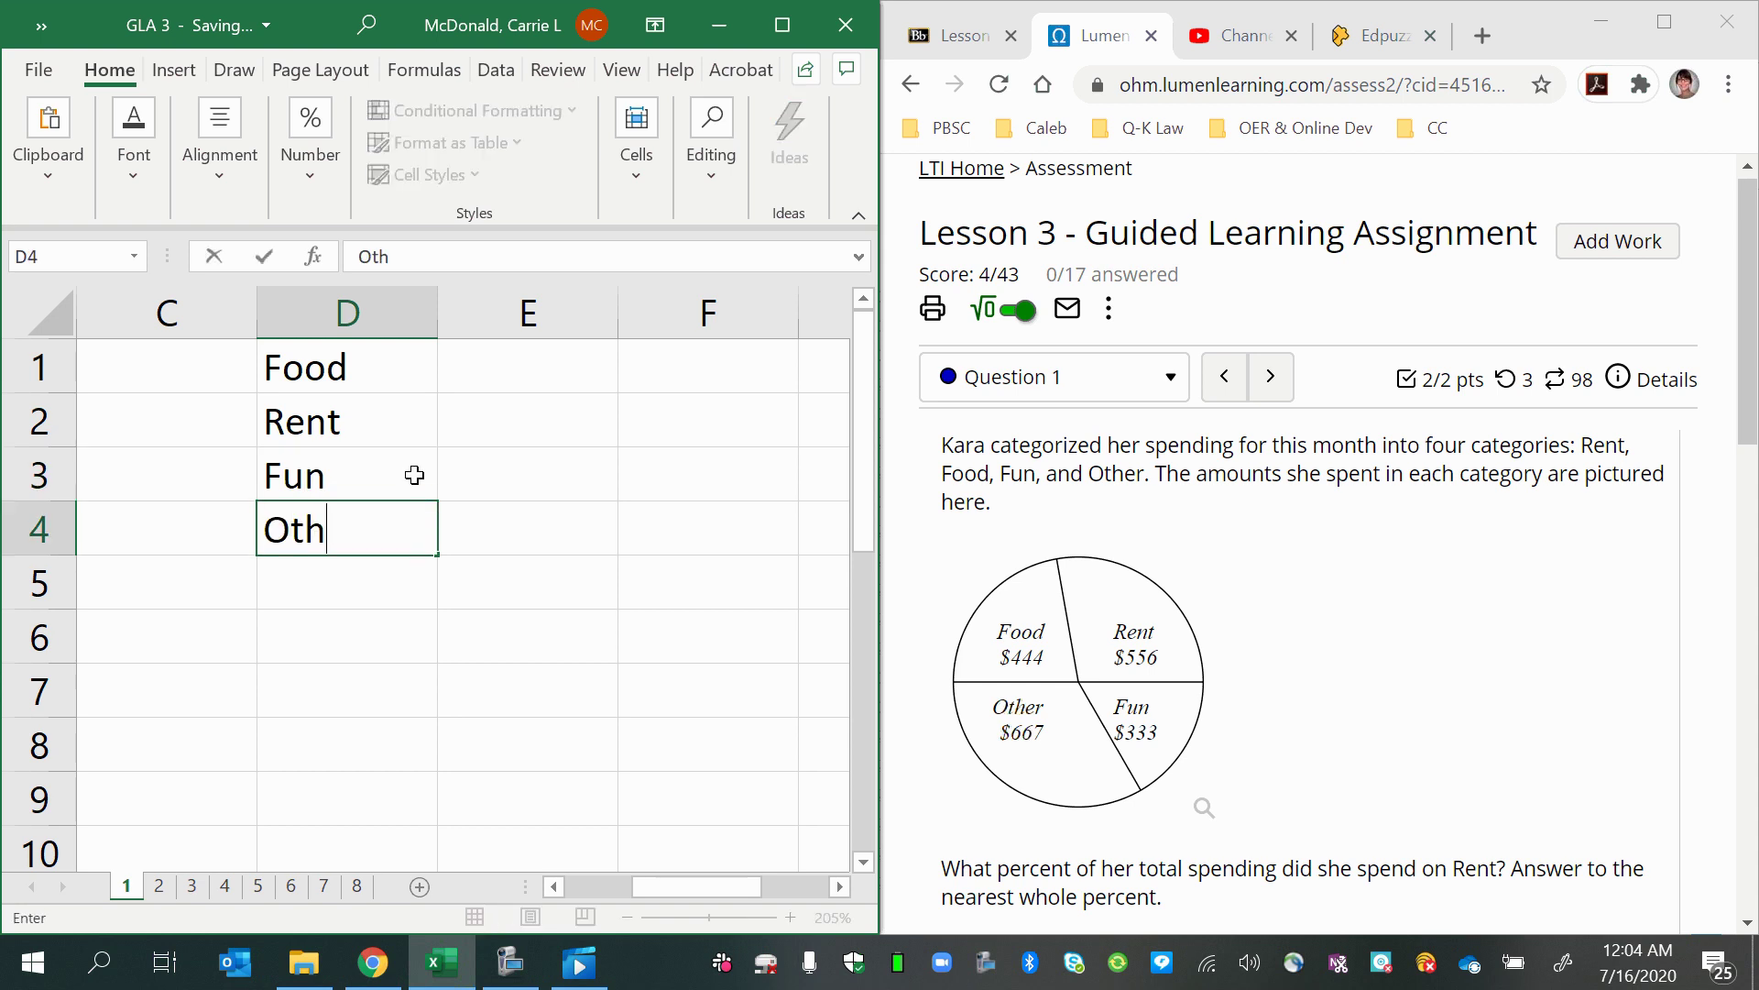
text(er)
Enter the amounts 444, 556, 333 and 667 in E1:E4, correcting the E3 entry
click(590, 387)
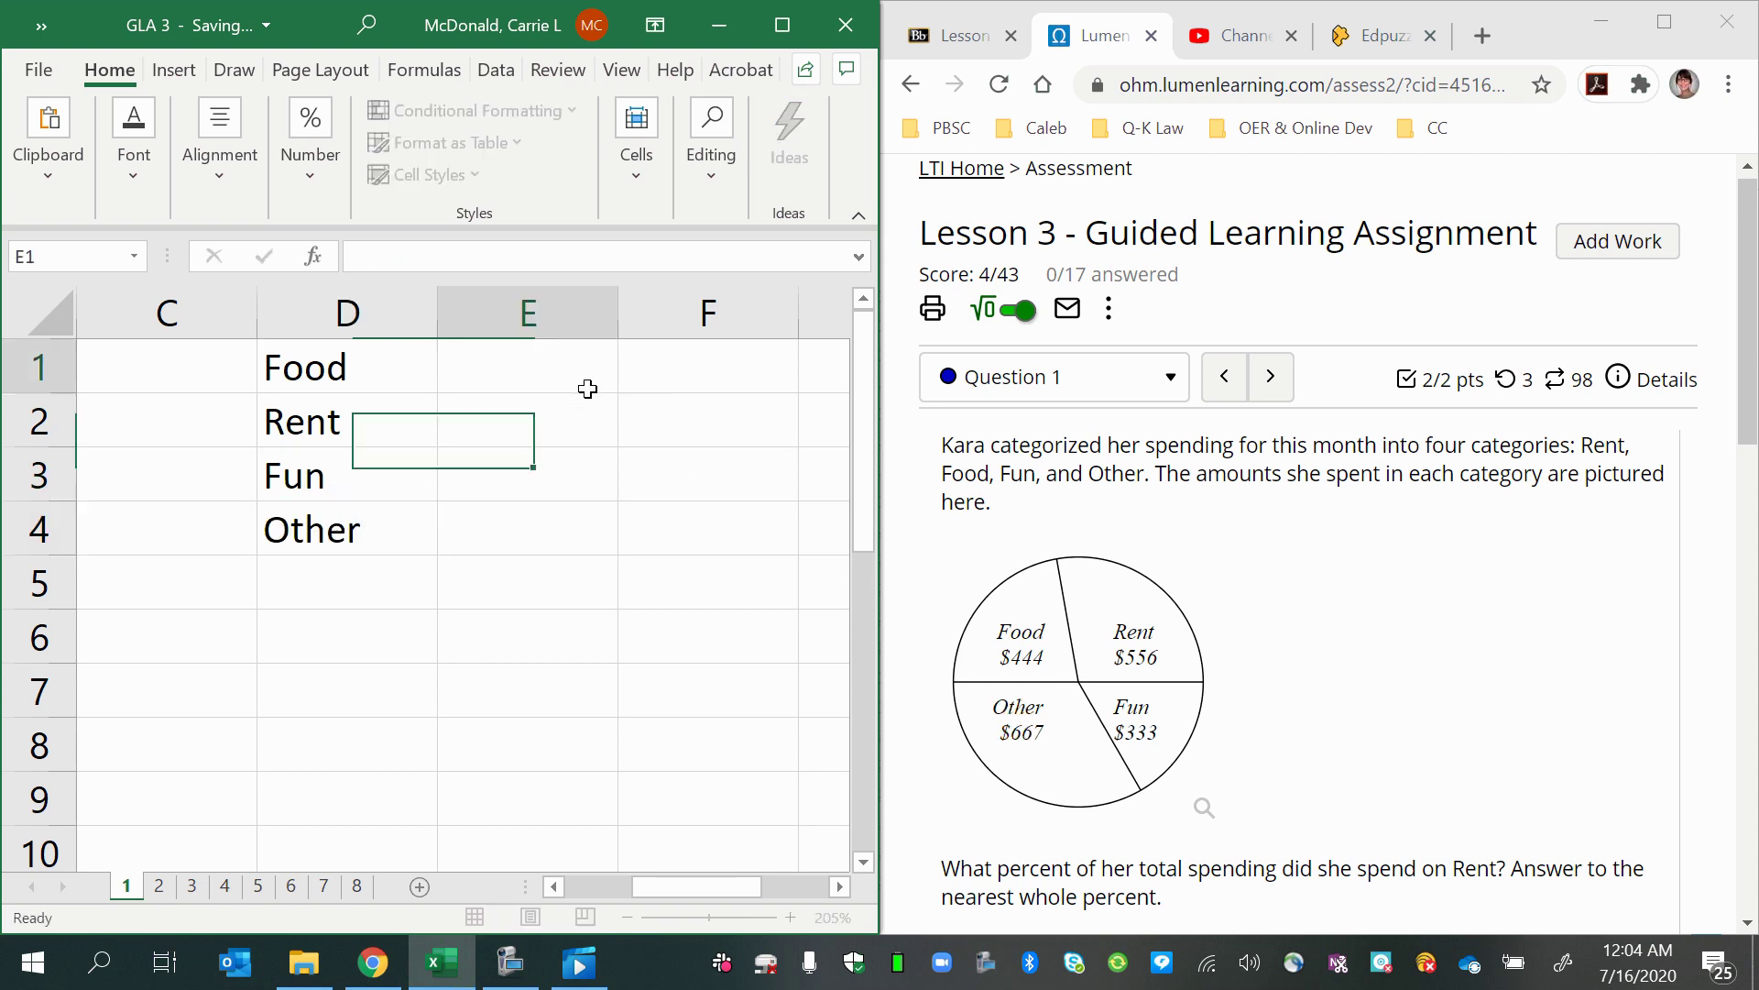
text(444)
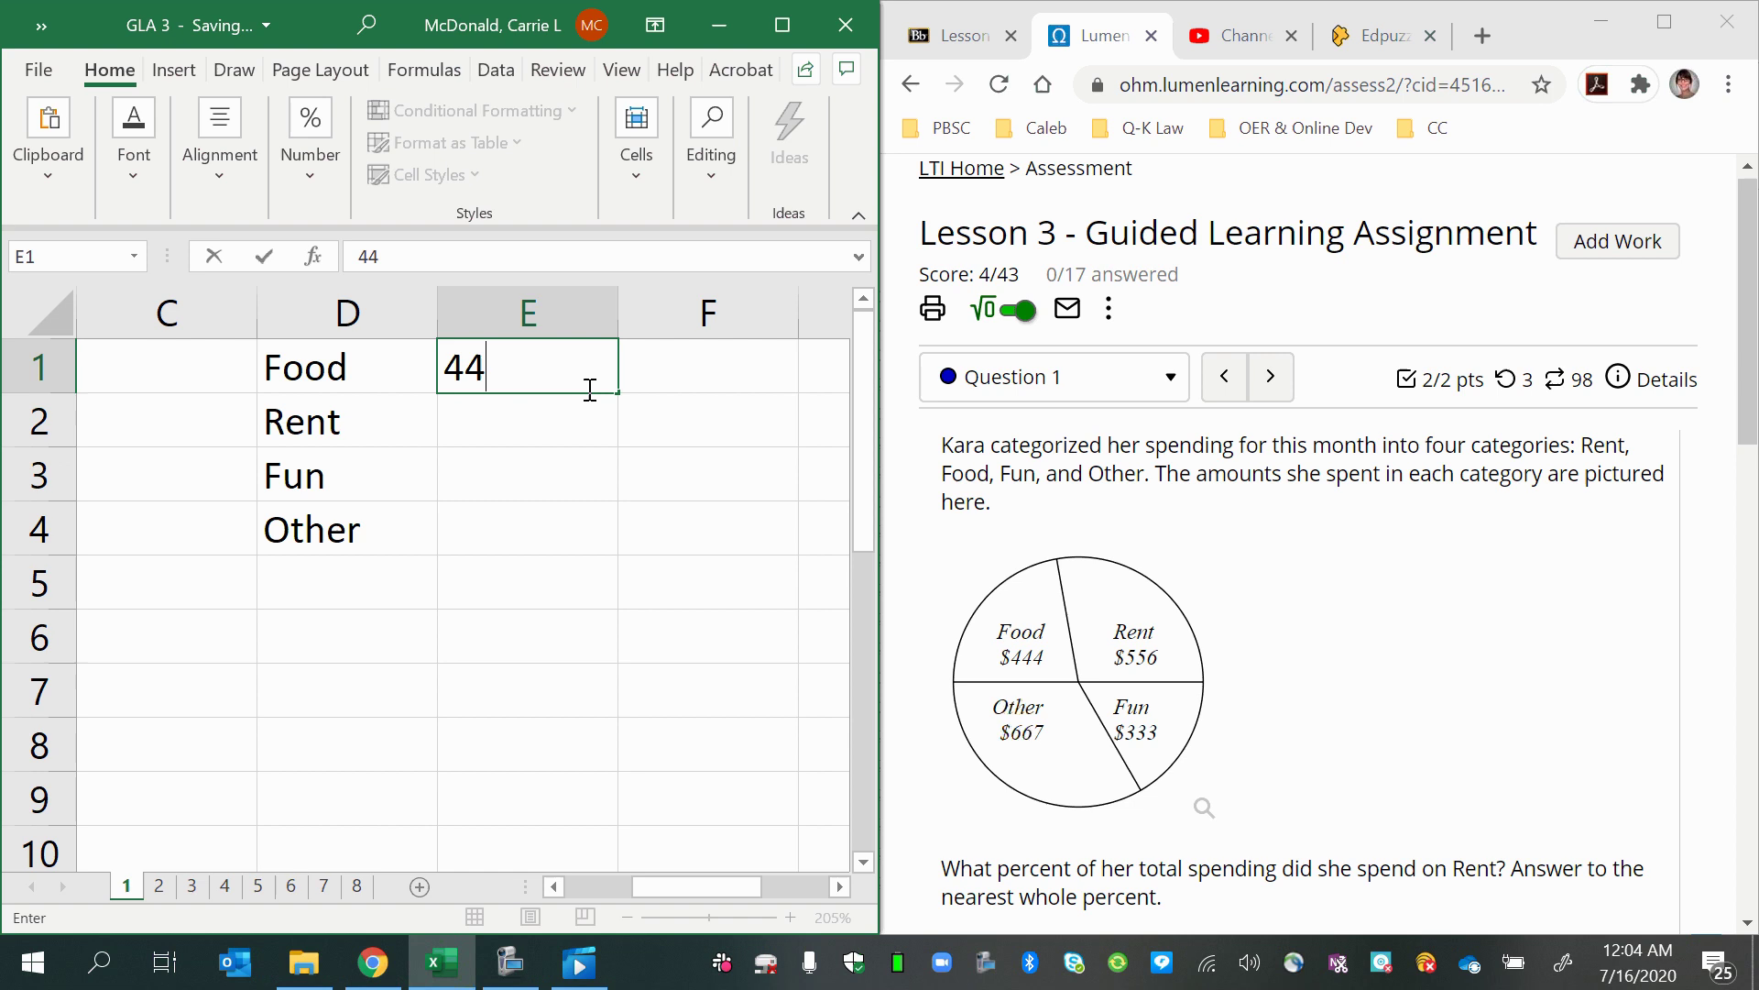
key(Return)
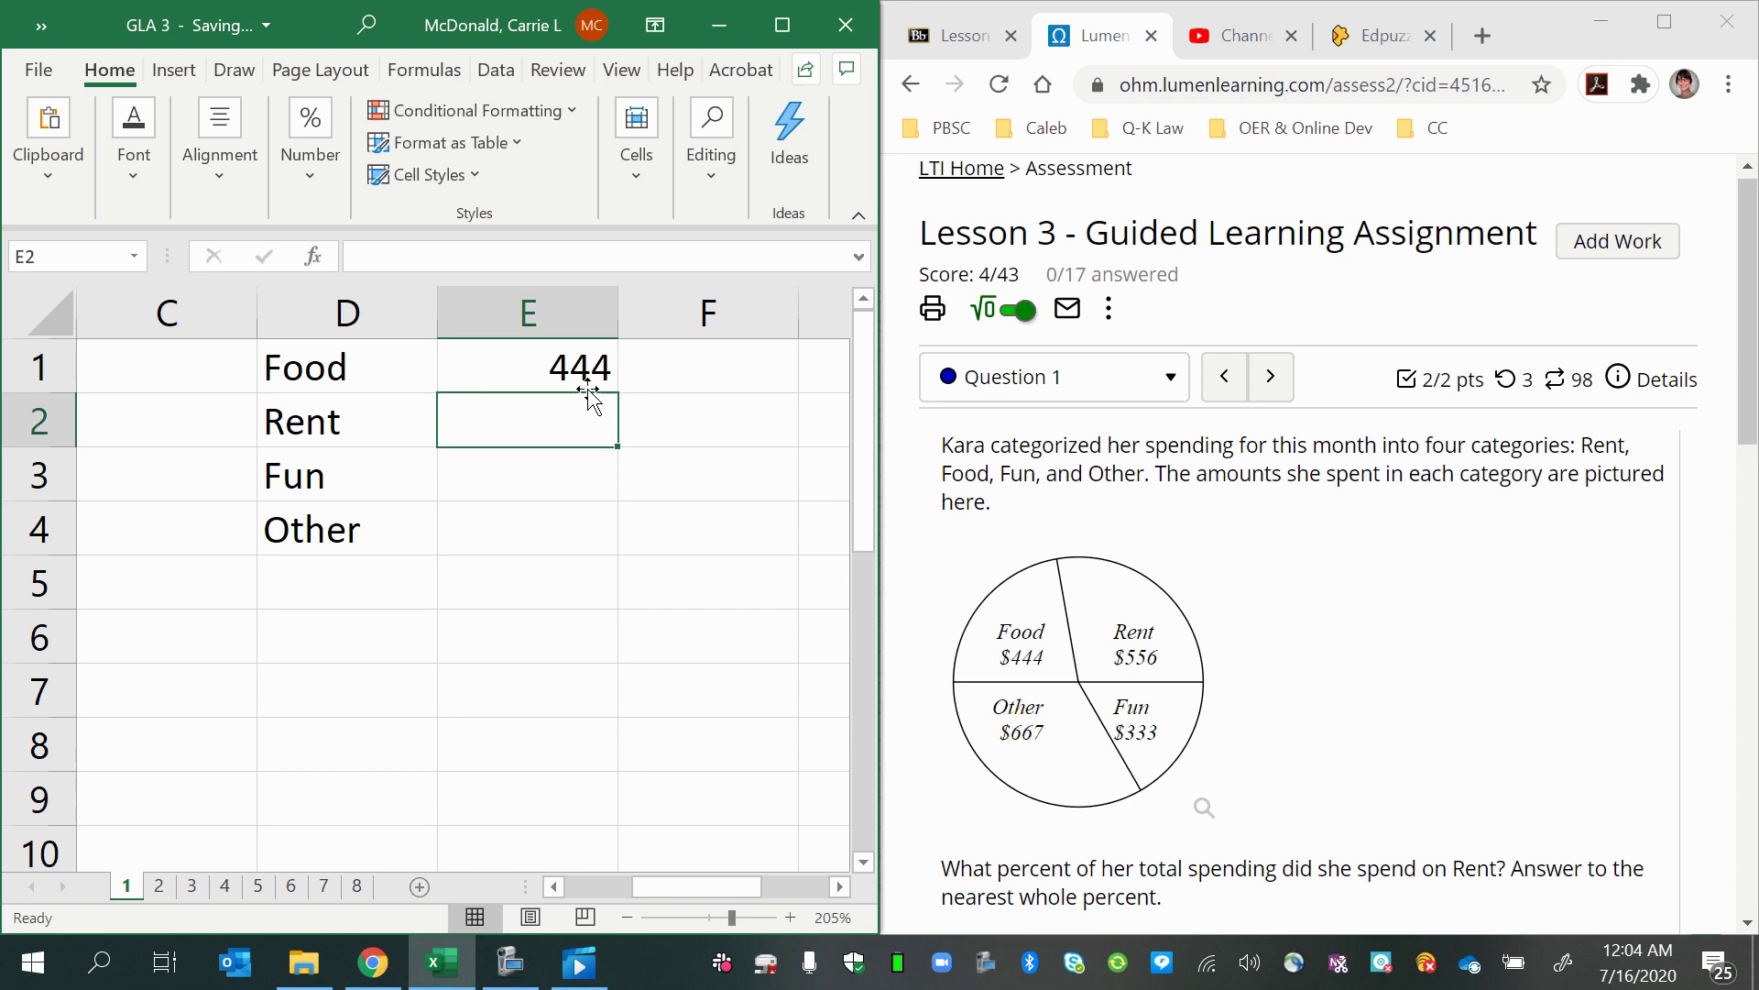
text(556)
key(Return)
text(66)
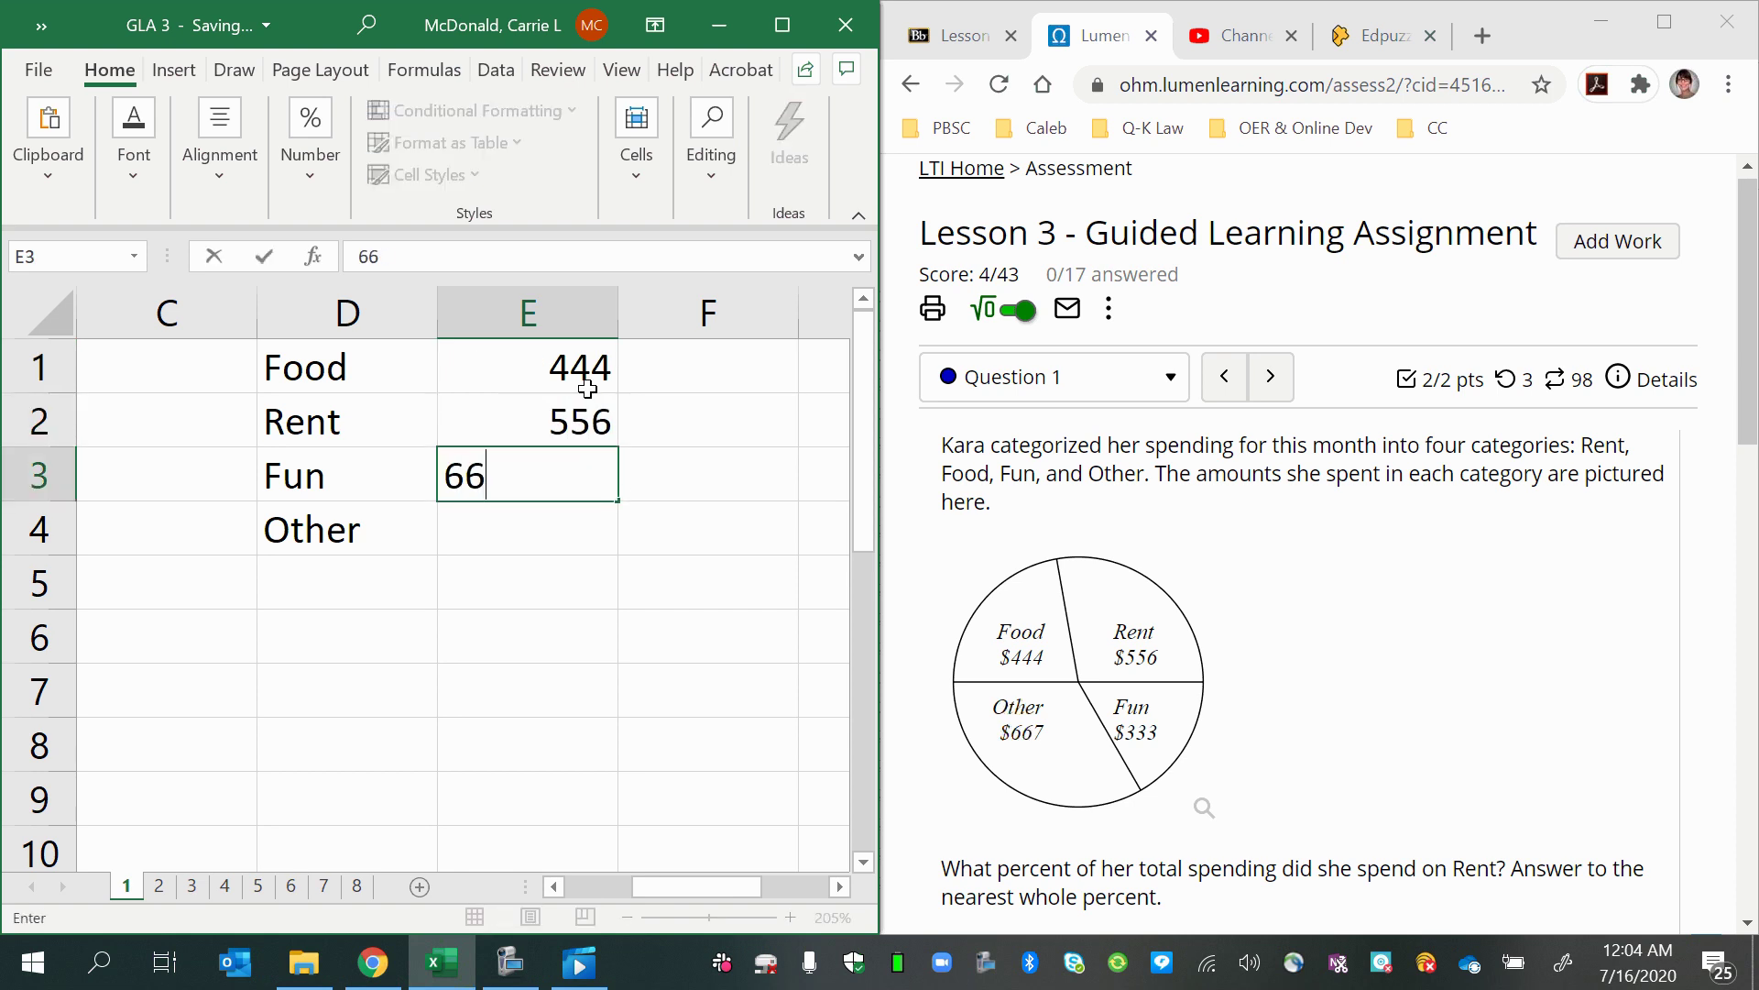
text(8)
key(Return)
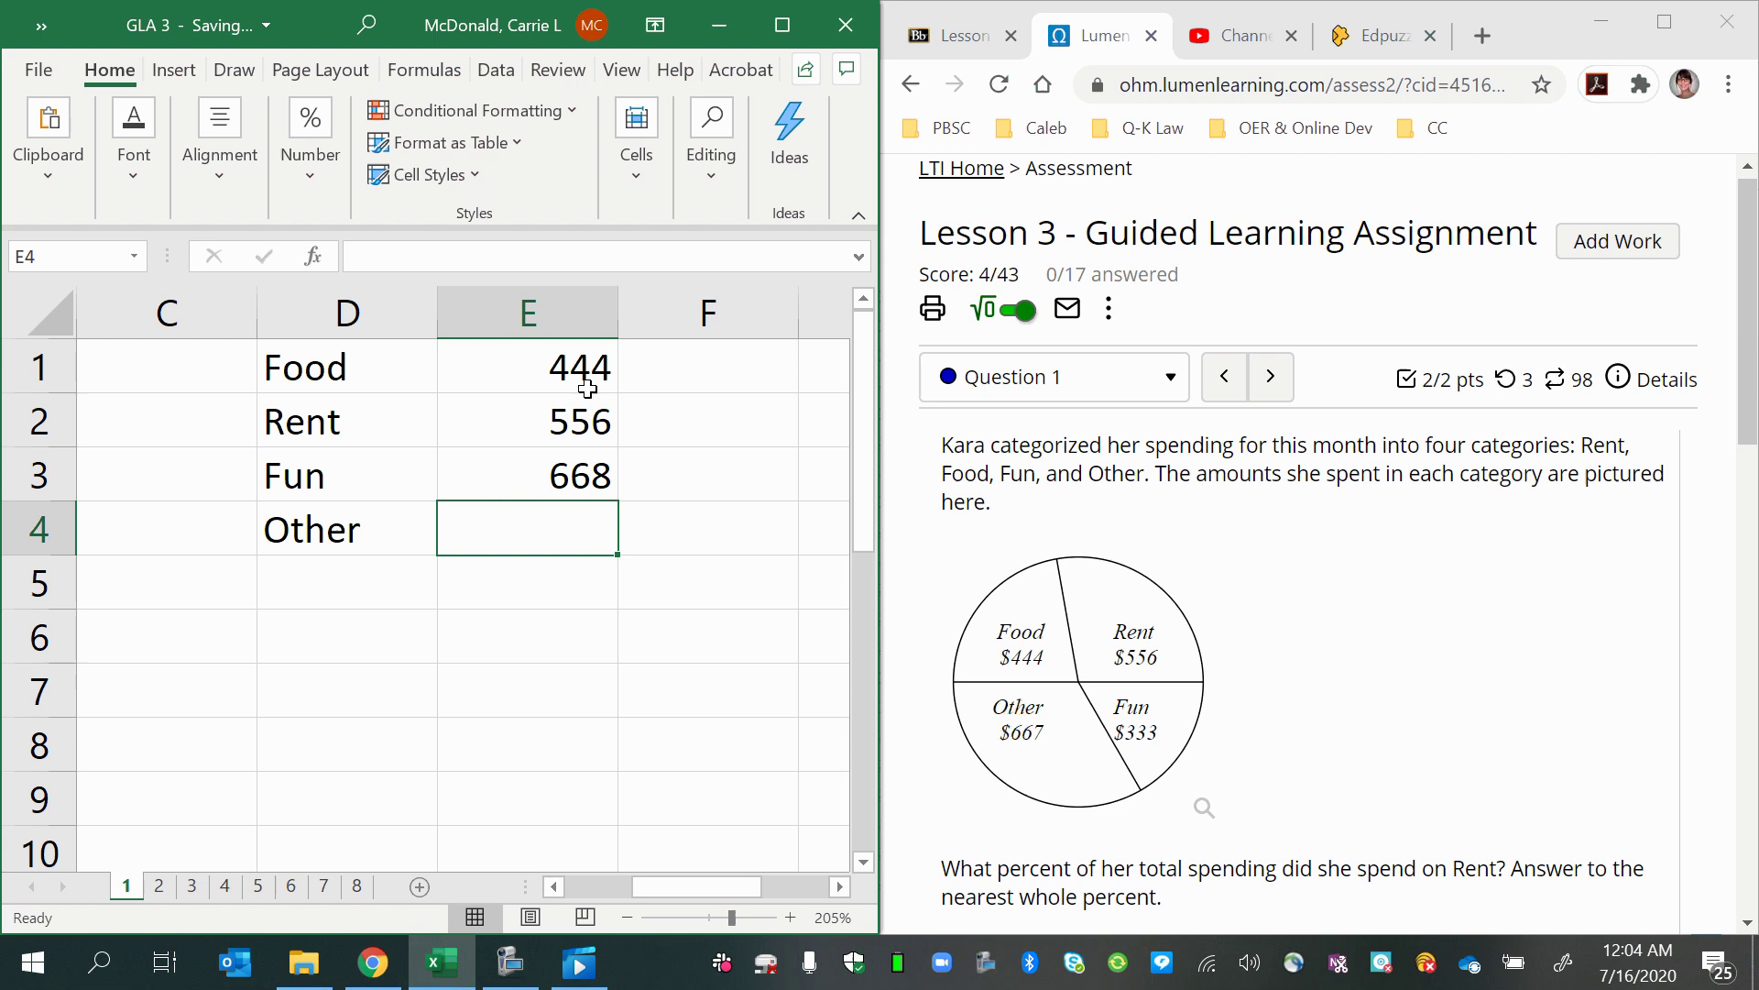
text(333)
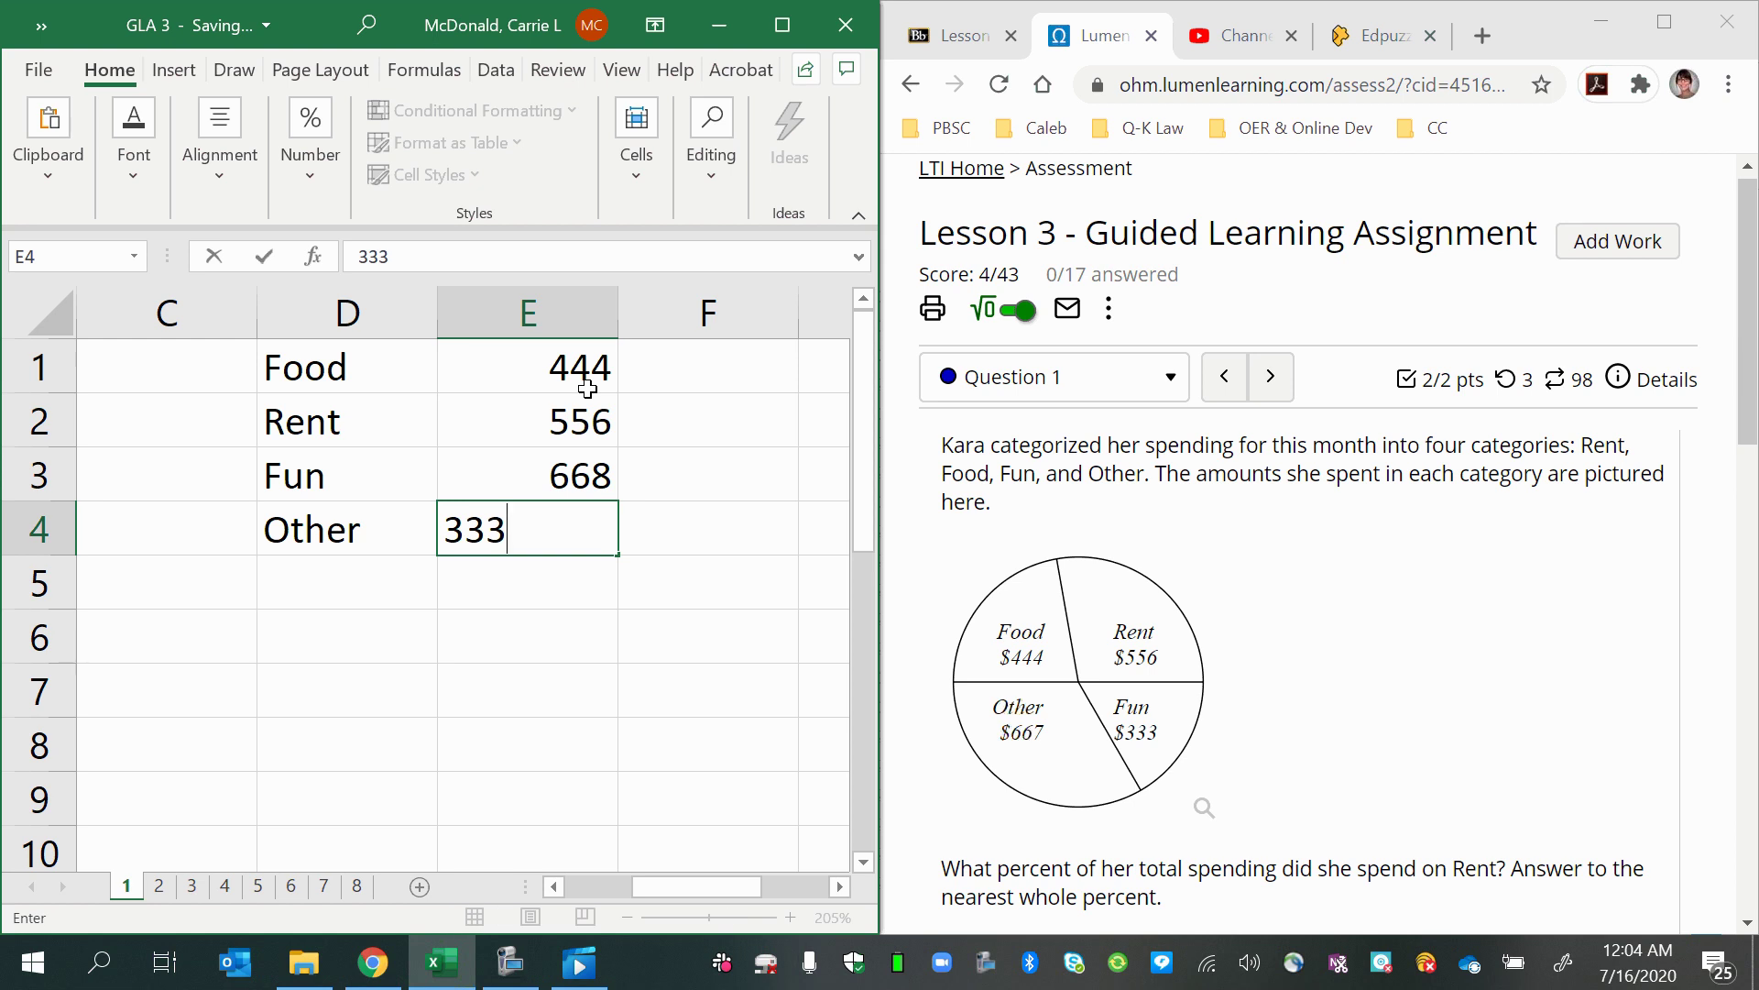
key(BackSpace)
key(BackSpace)
key(BackSpace)
key(Up)
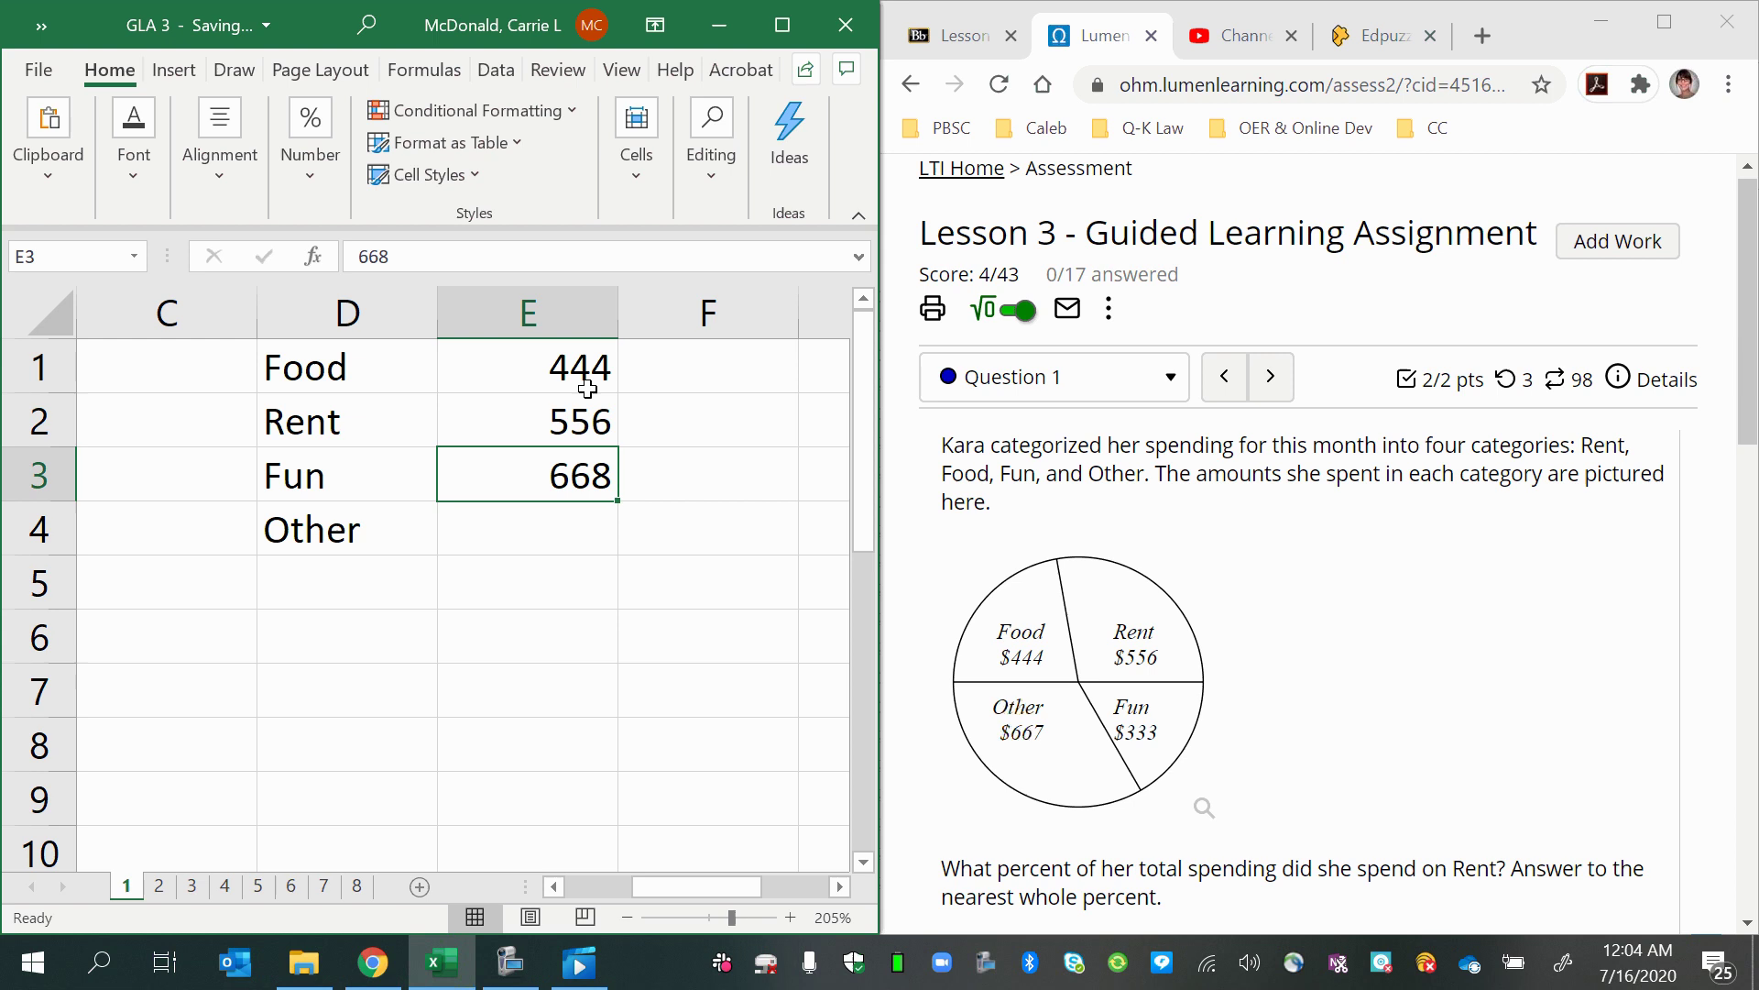
text(333)
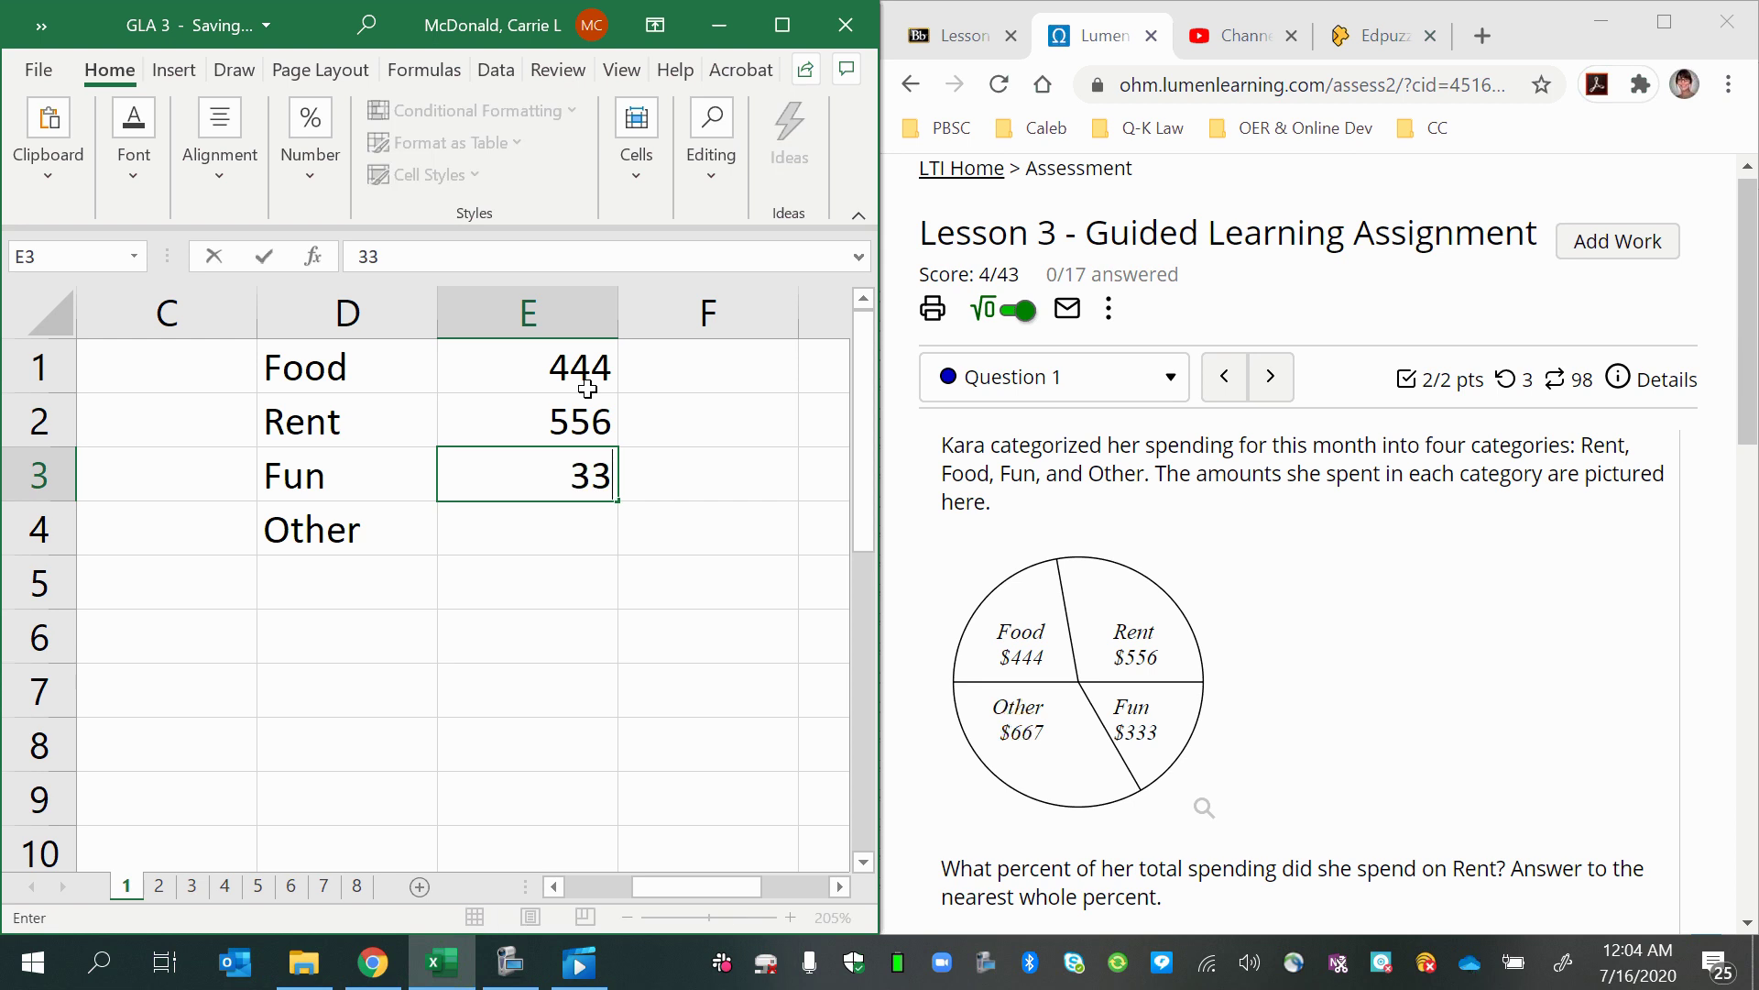
key(Return)
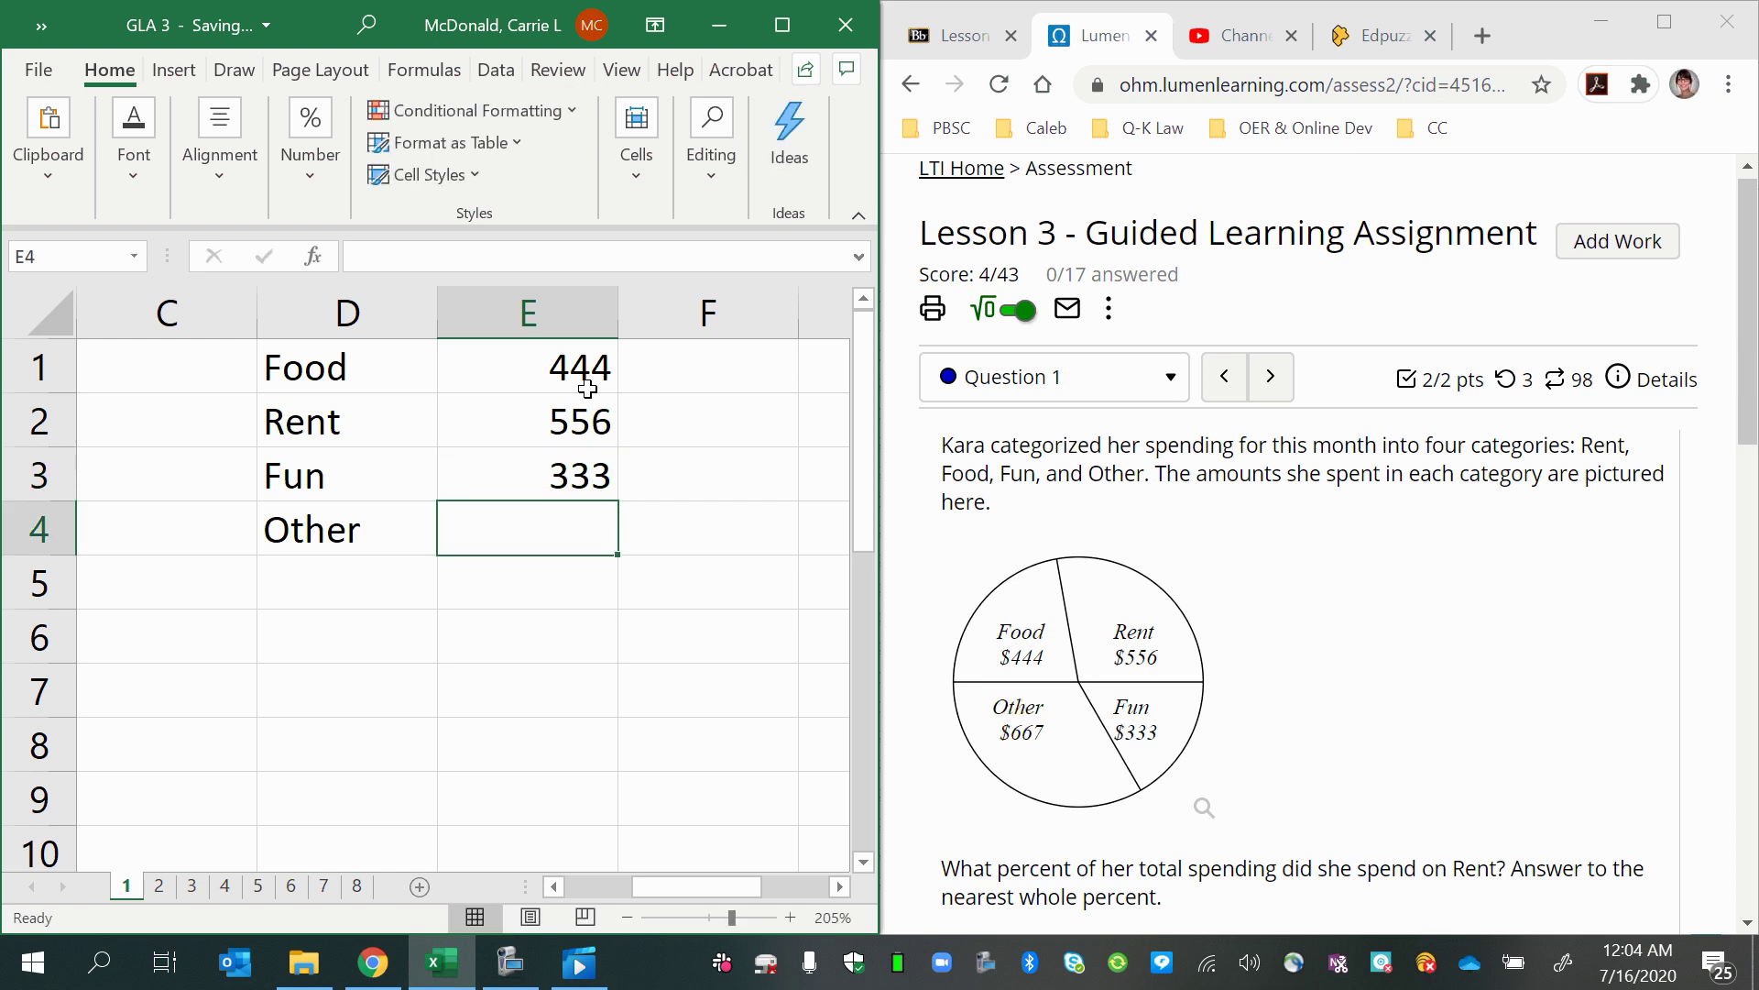
text(667)
key(Return)
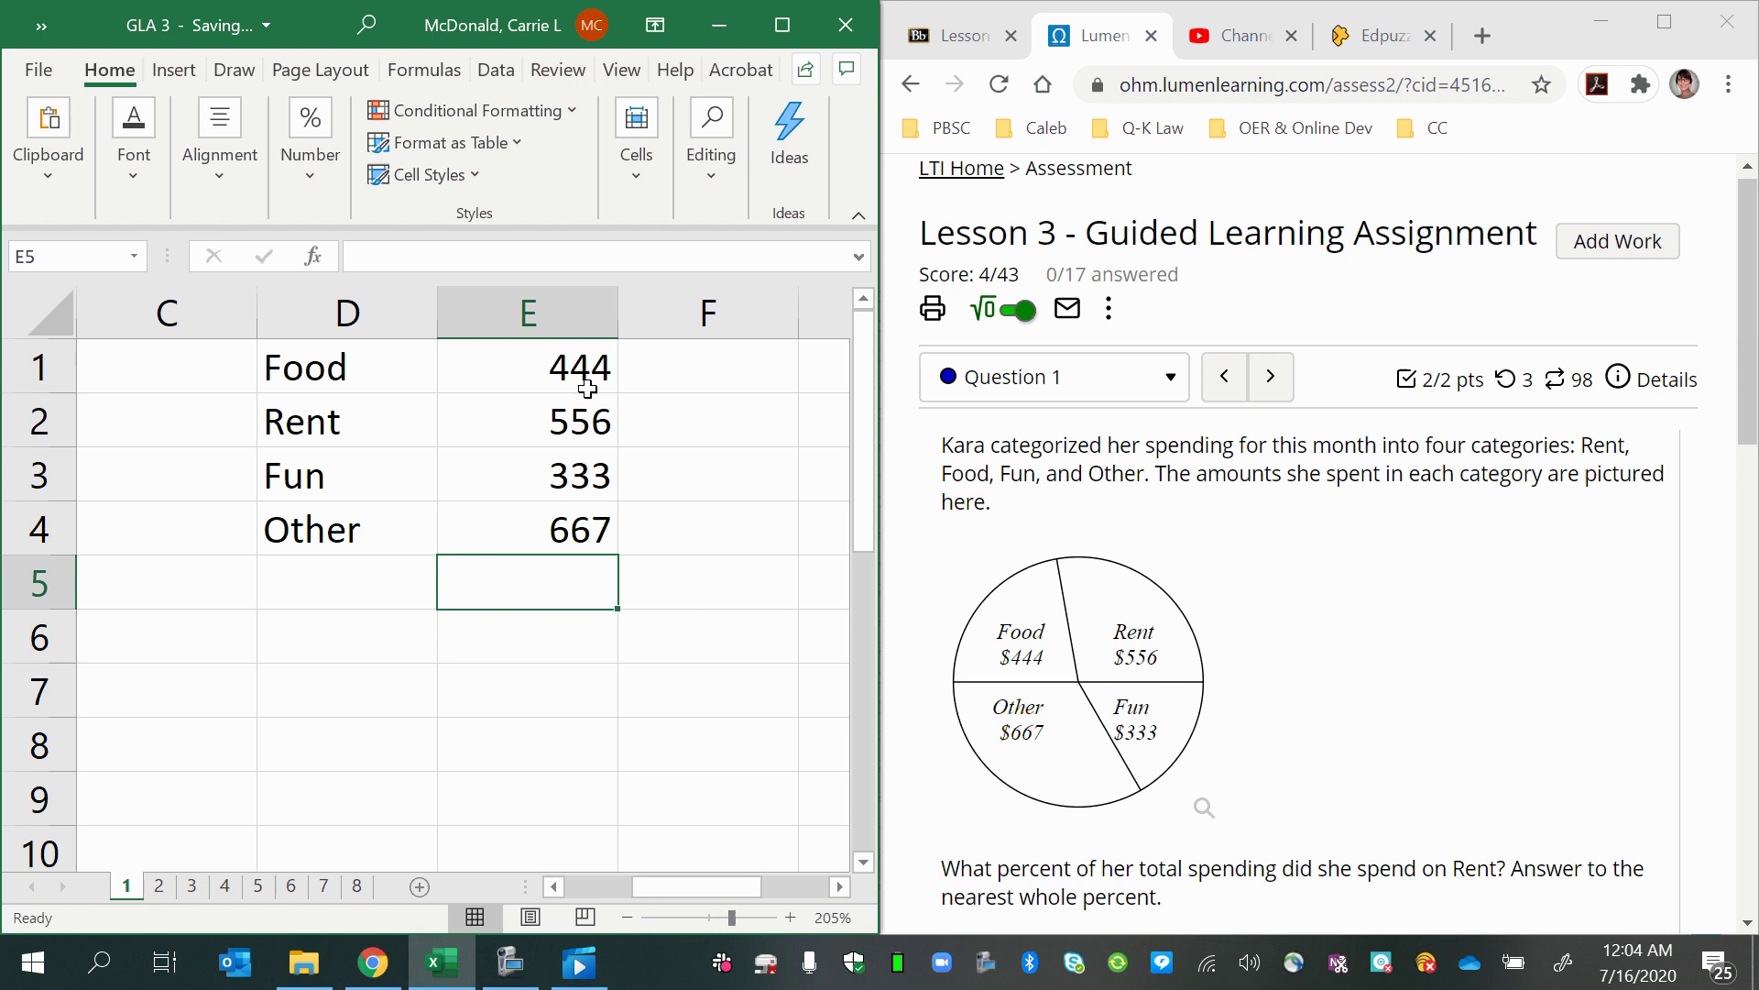
Review the four amounts 444, 556, 333 and 667 in column E
click(541, 363)
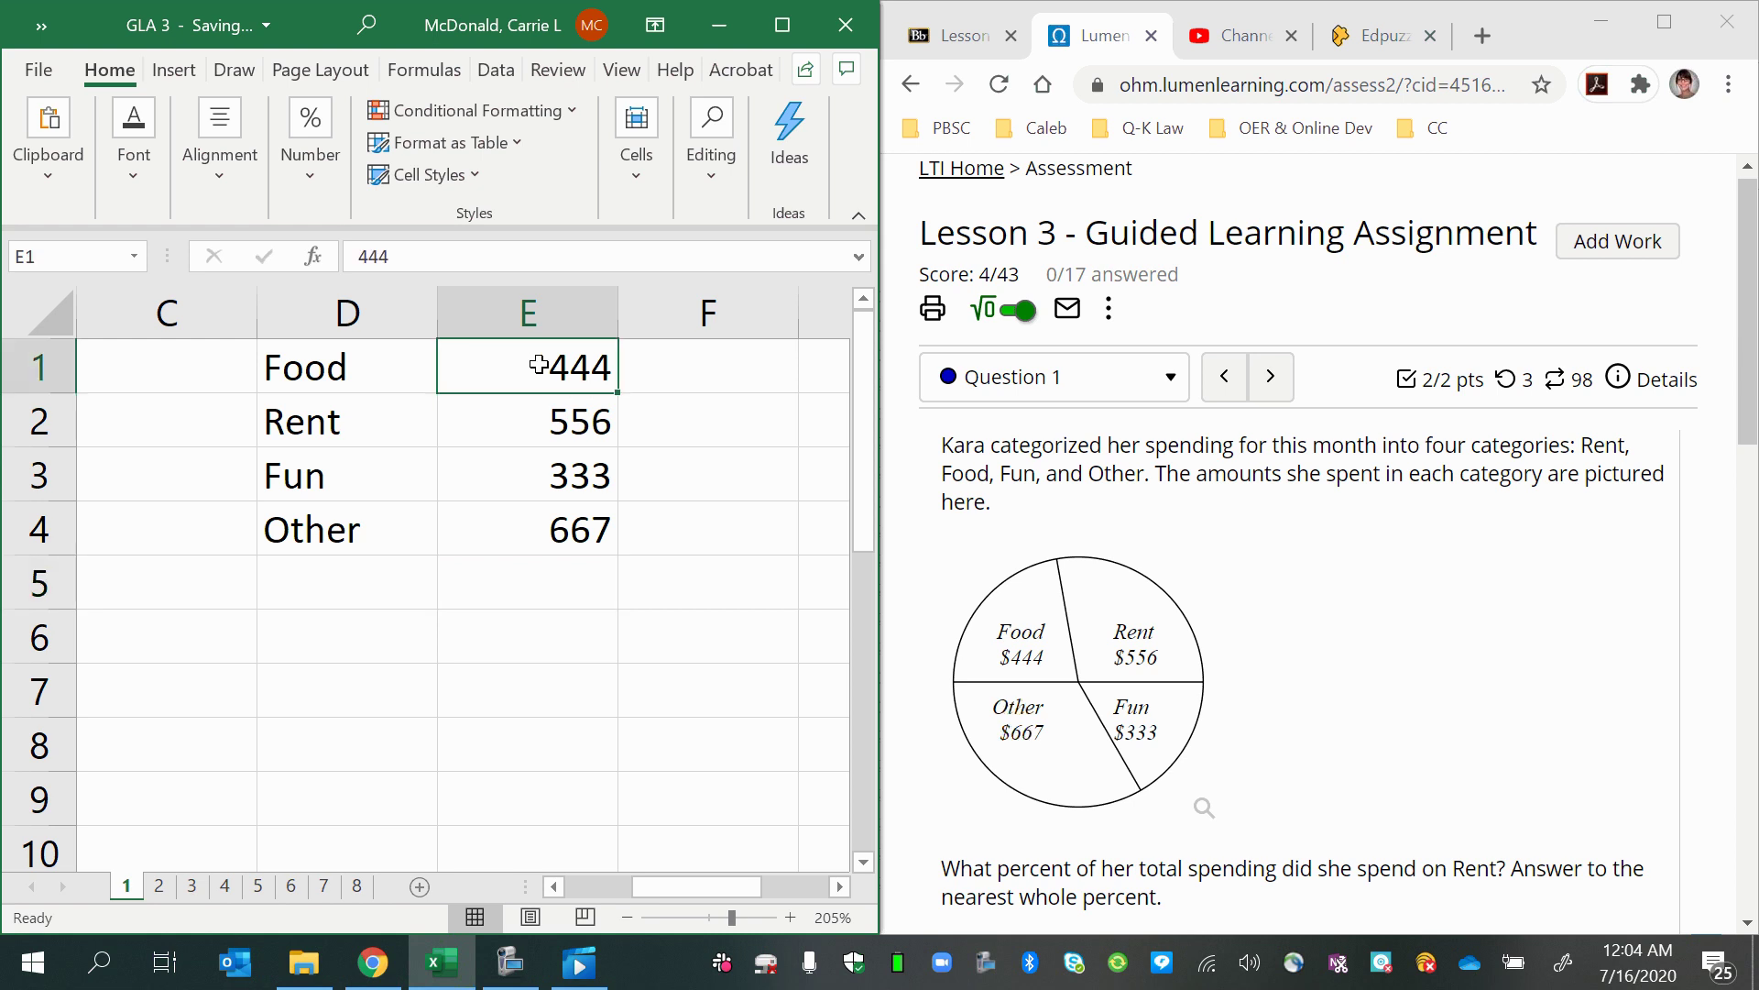
click(548, 421)
click(559, 484)
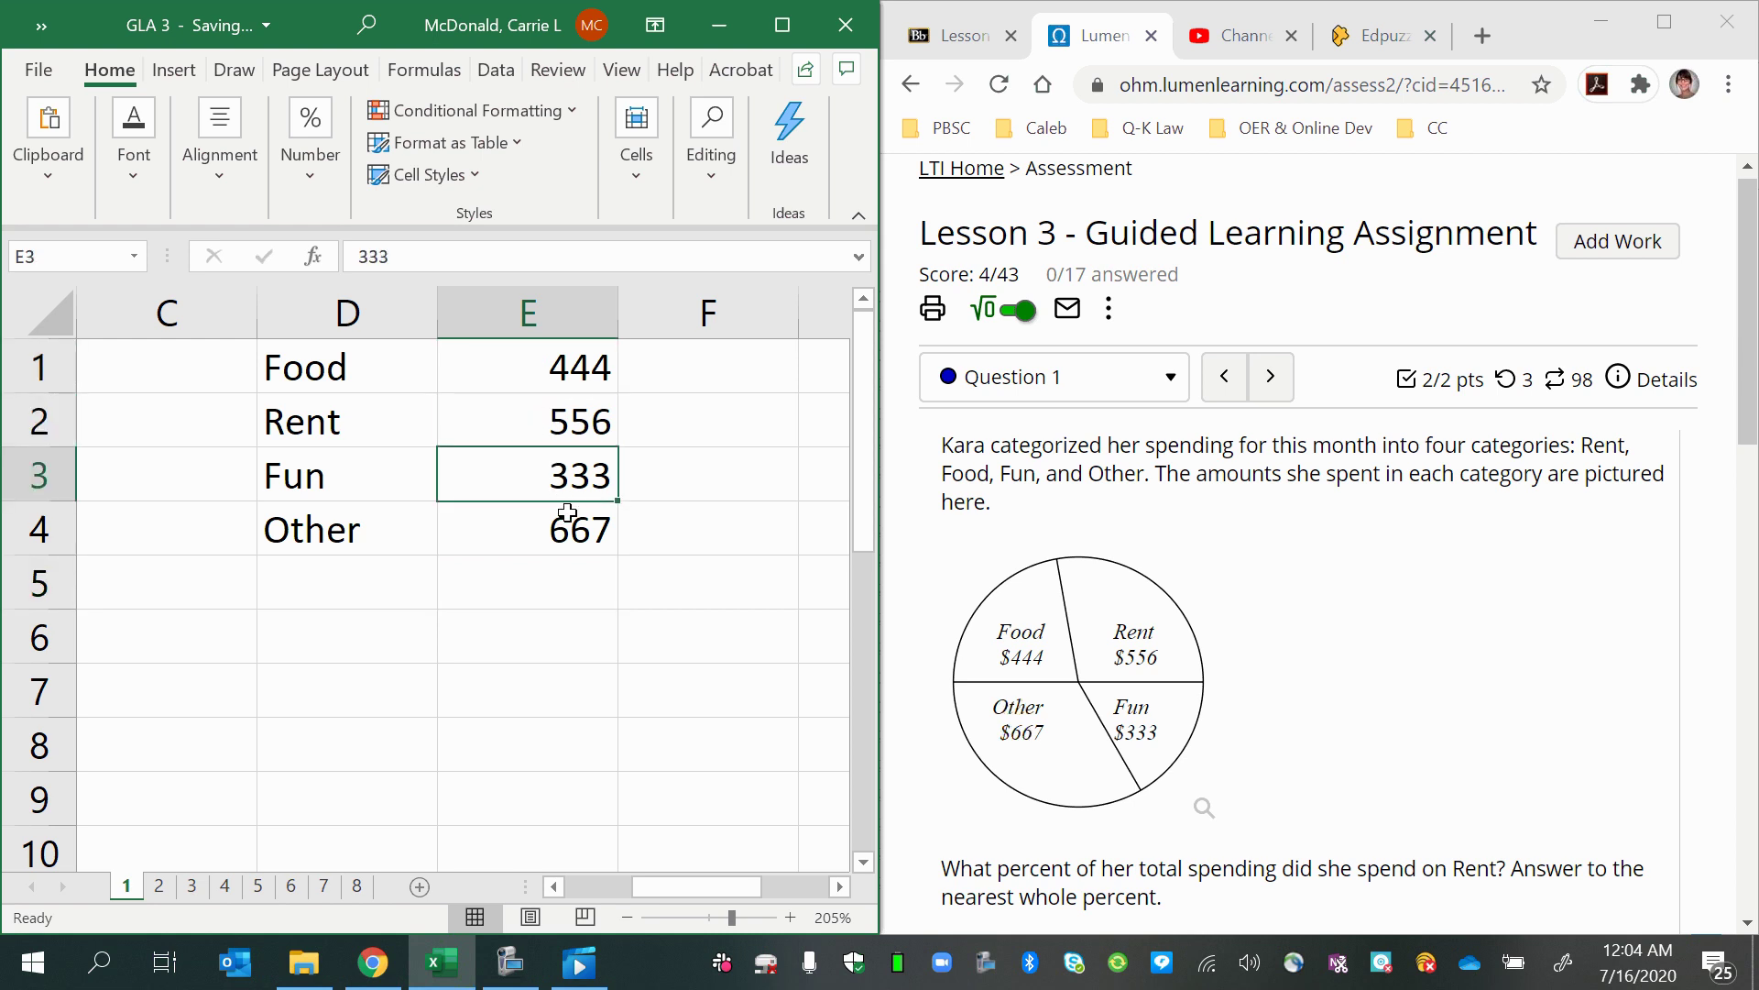
click(567, 512)
Add a Total label in D5 with =SUM(E1:E4) beside it, giving 2000
click(411, 600)
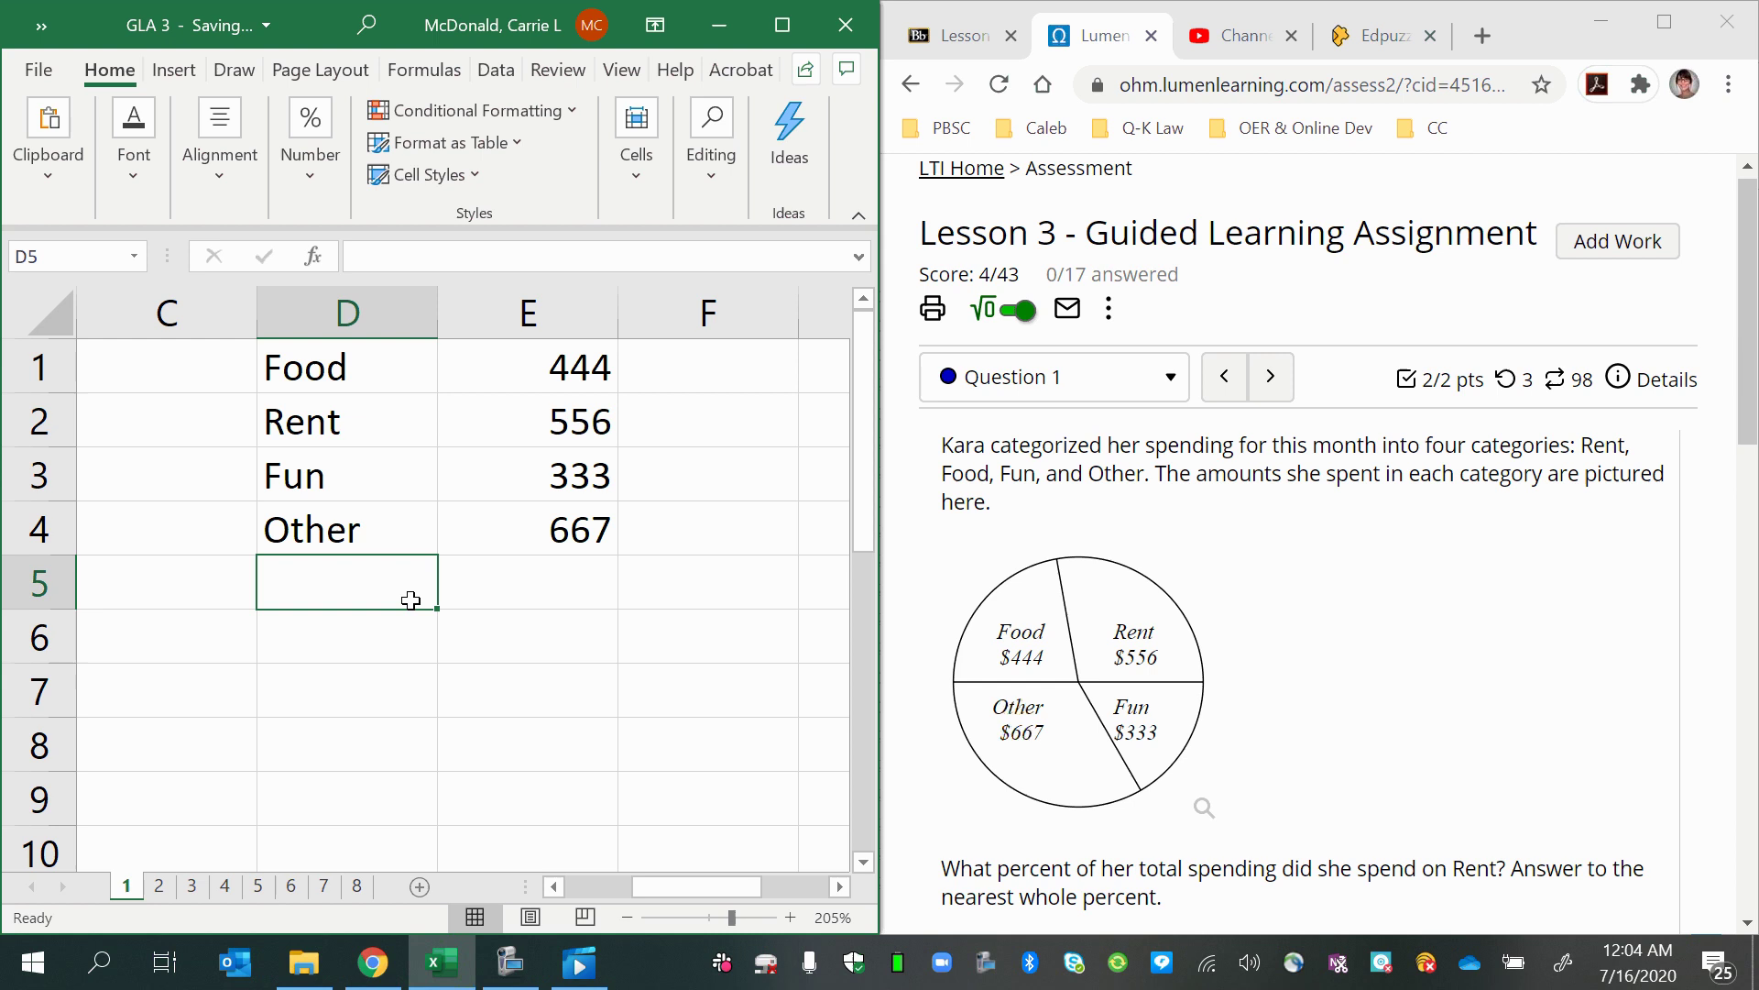
text(Total)
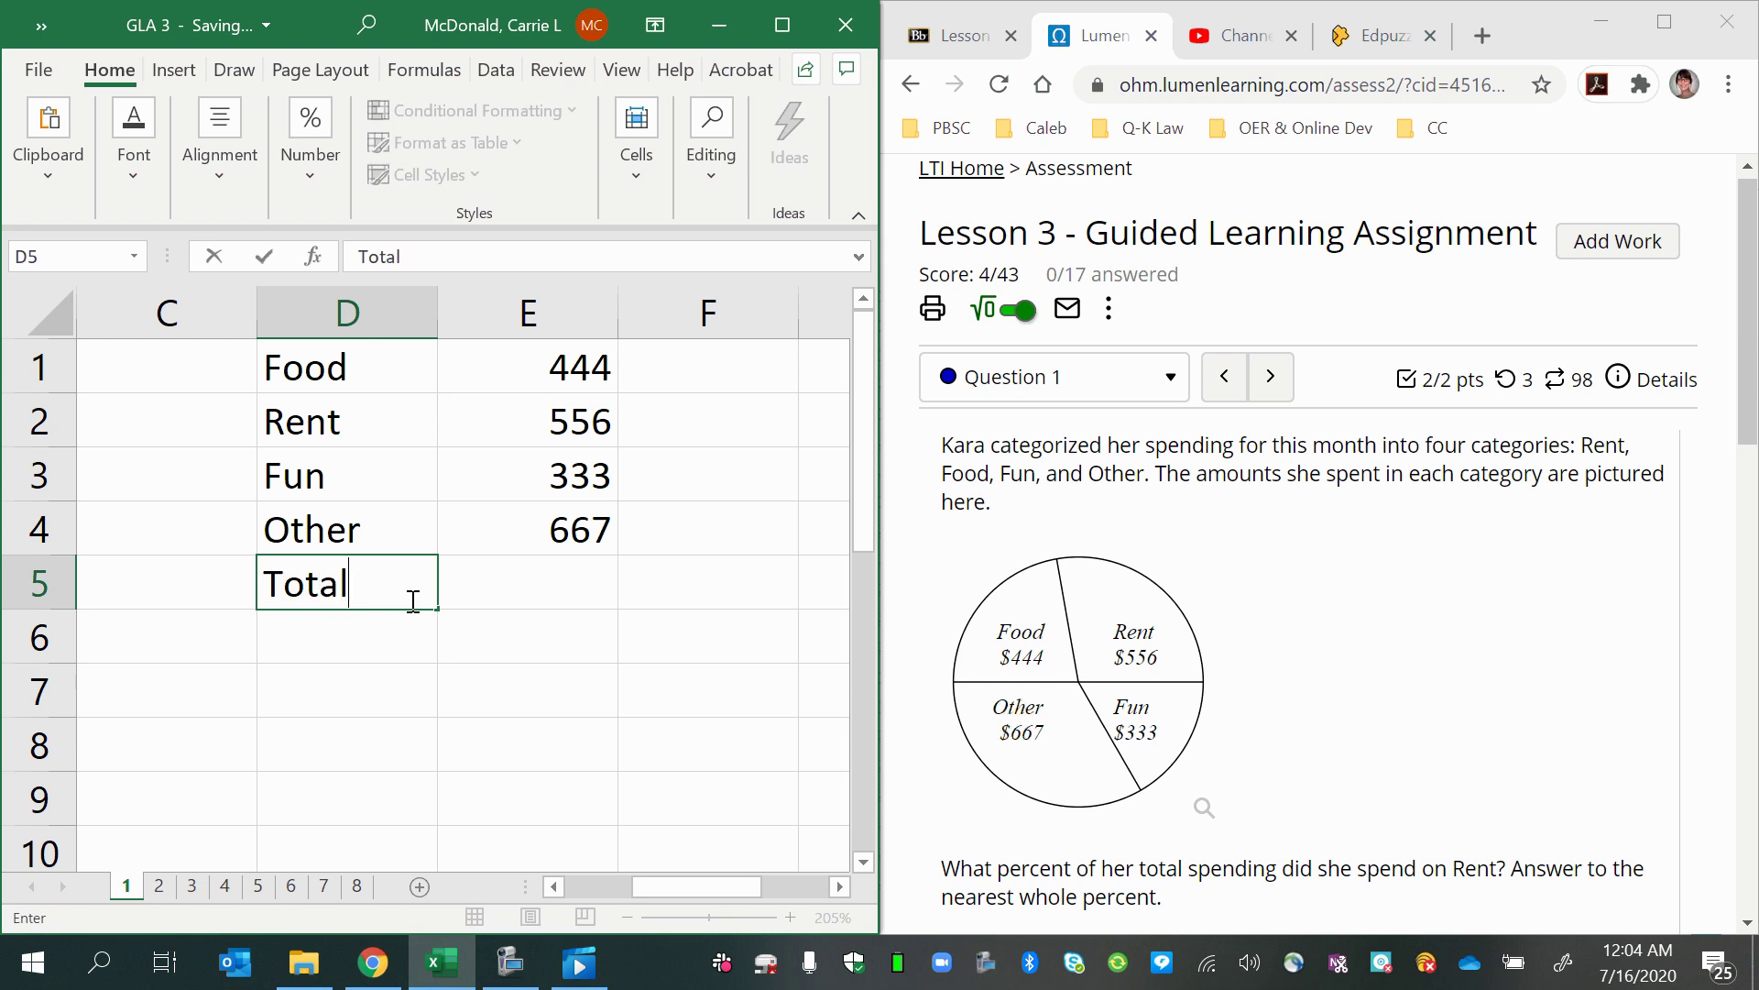
key(Tab)
text(=sum()
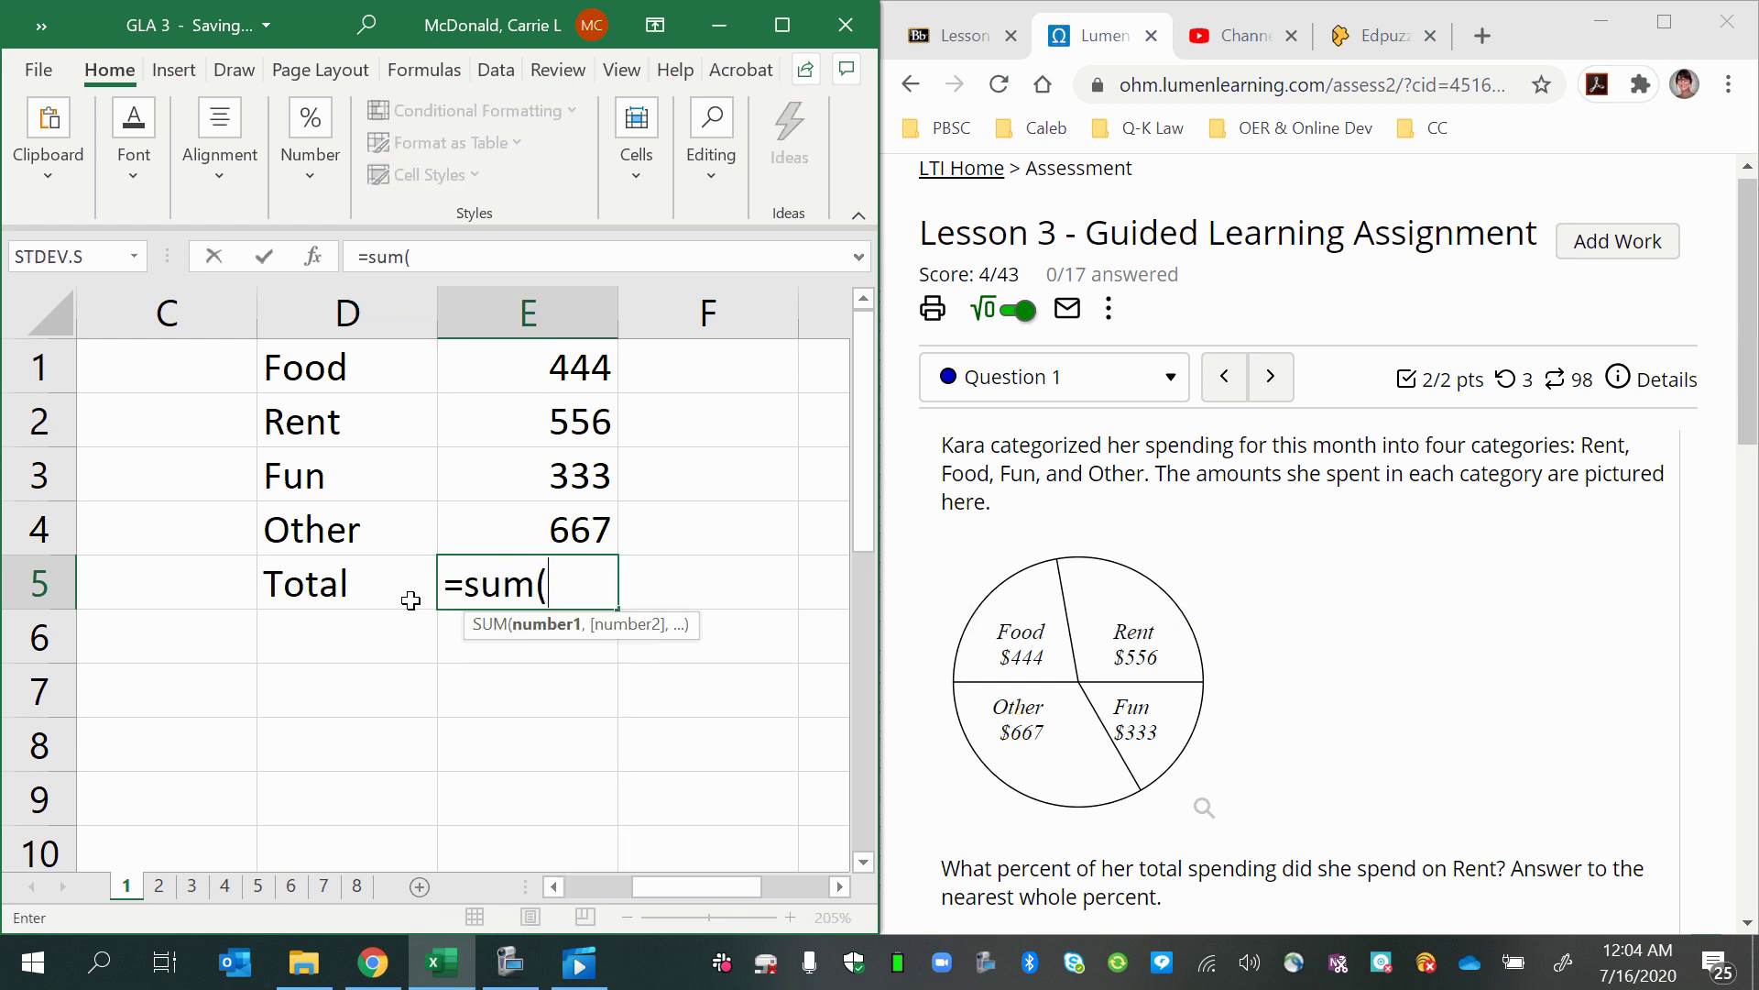
drag(513, 372, 569, 523)
key(Return)
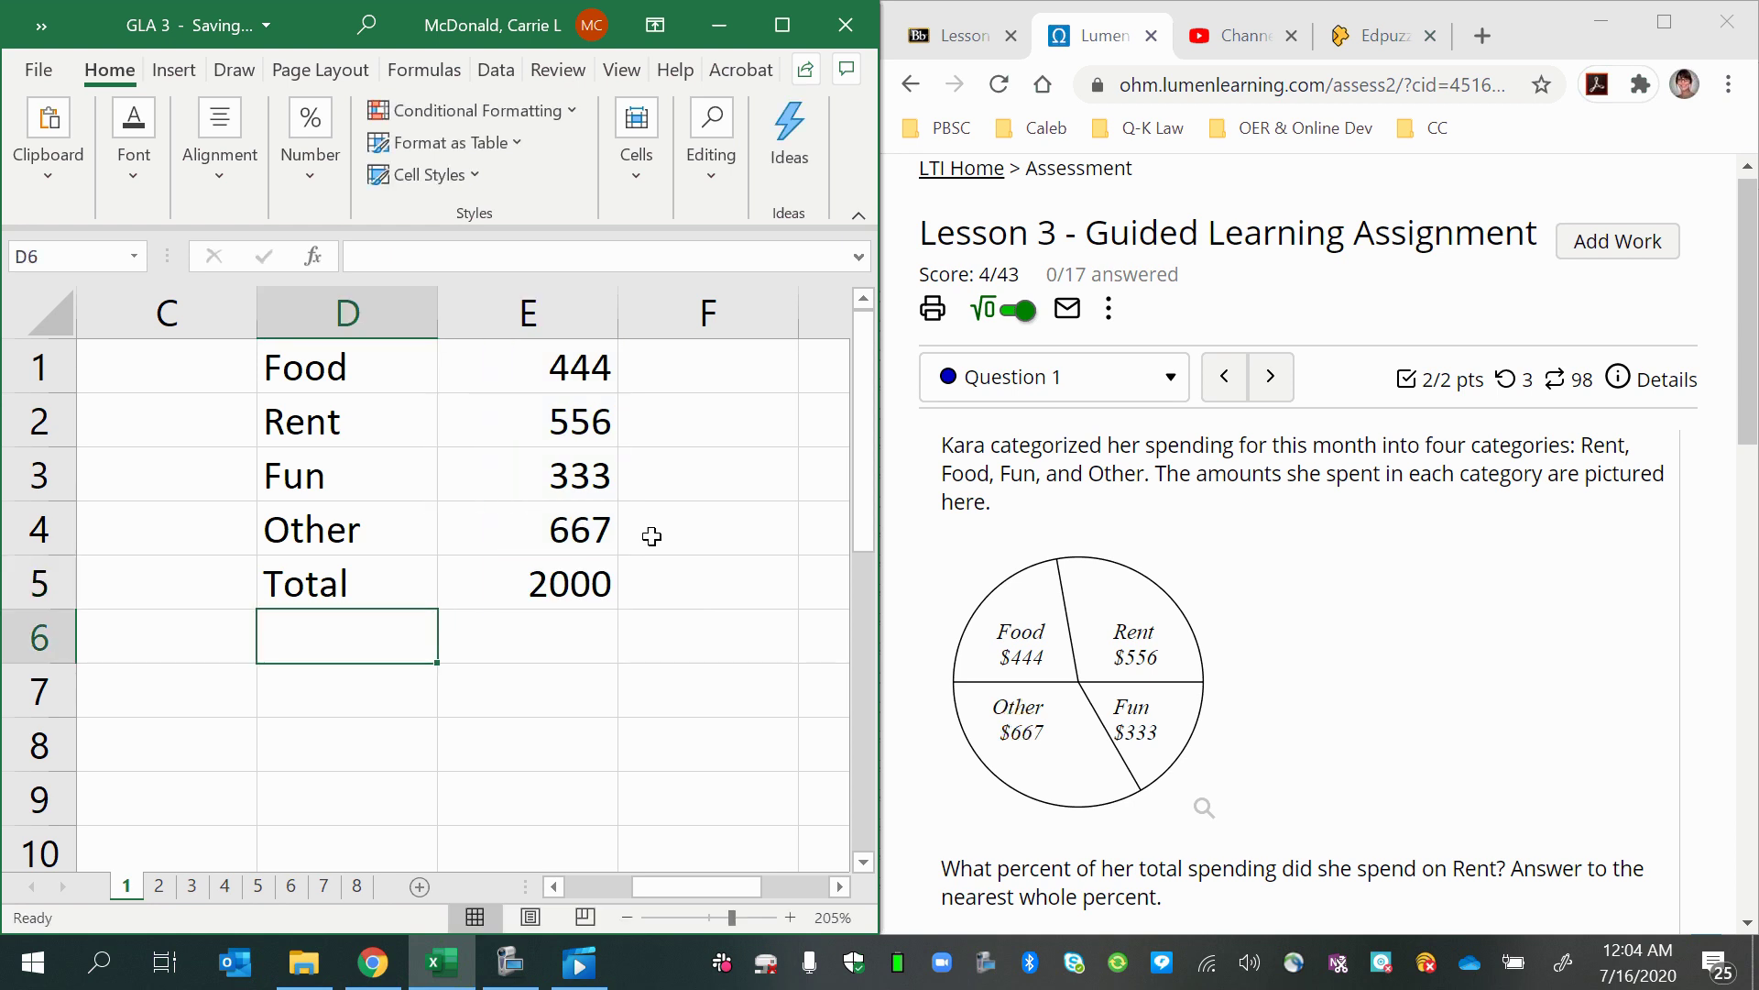
Select the spending table and shift it down one row to D2:E6
click(593, 584)
drag(359, 586, 522, 579)
click(552, 594)
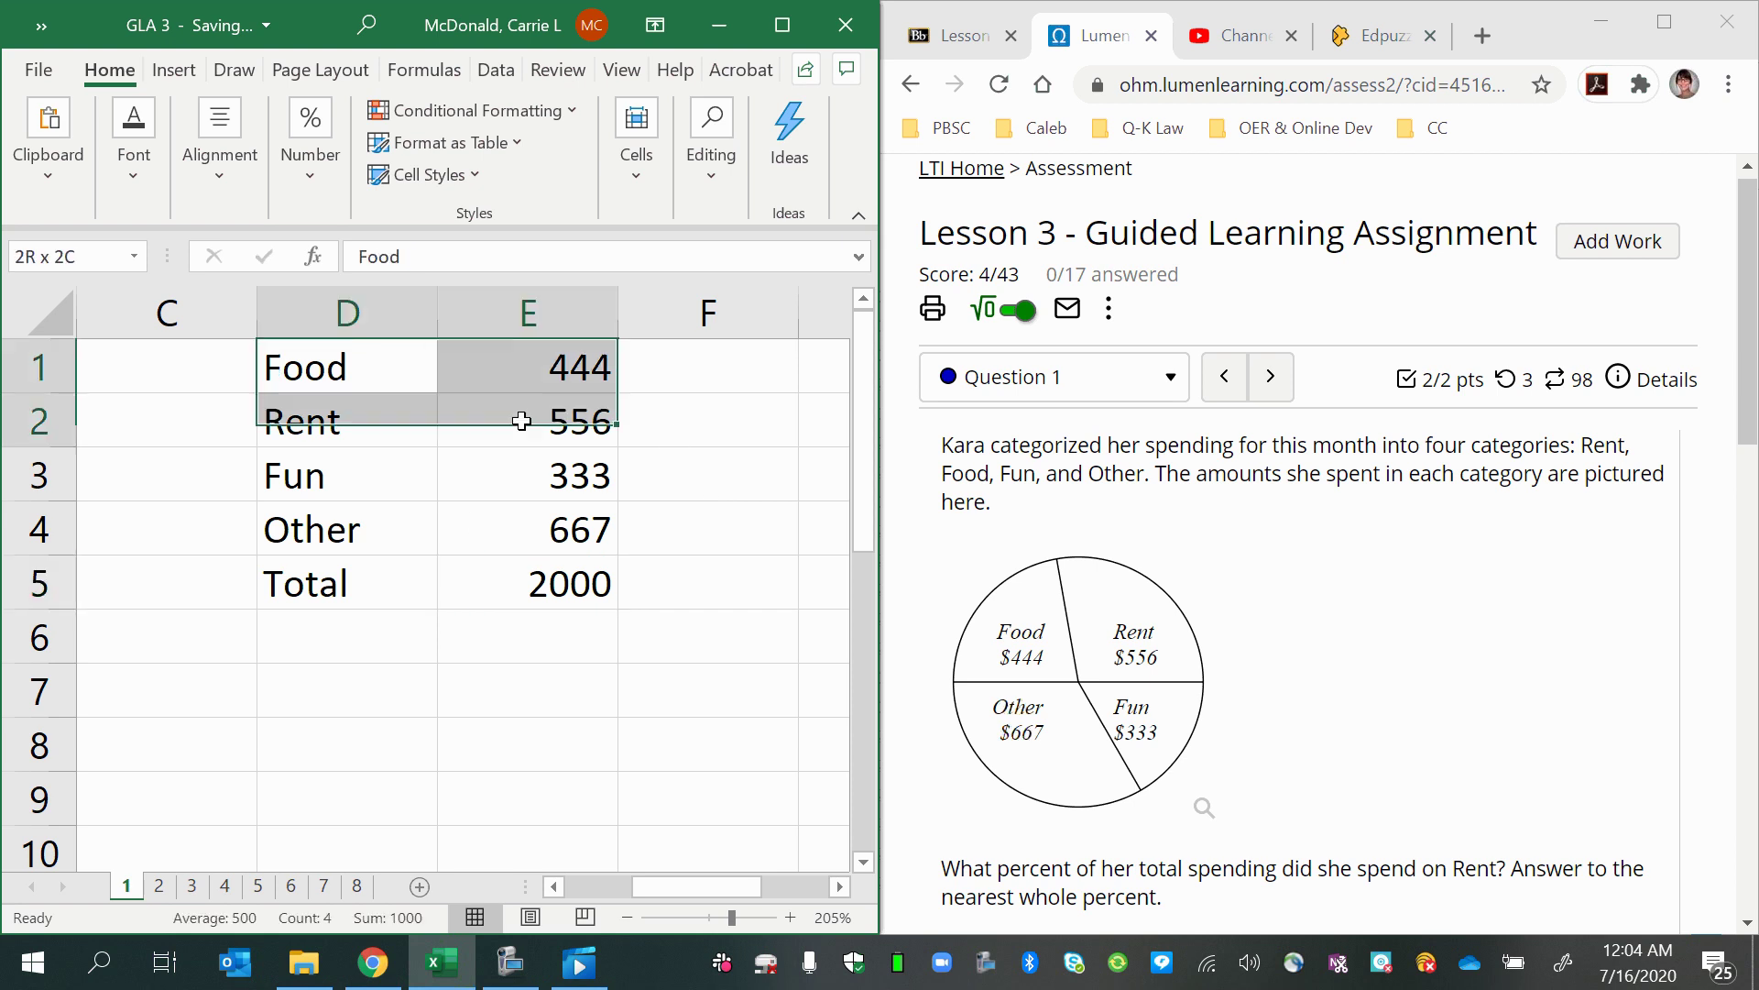
drag(521, 420, 535, 596)
key(ctrl+z)
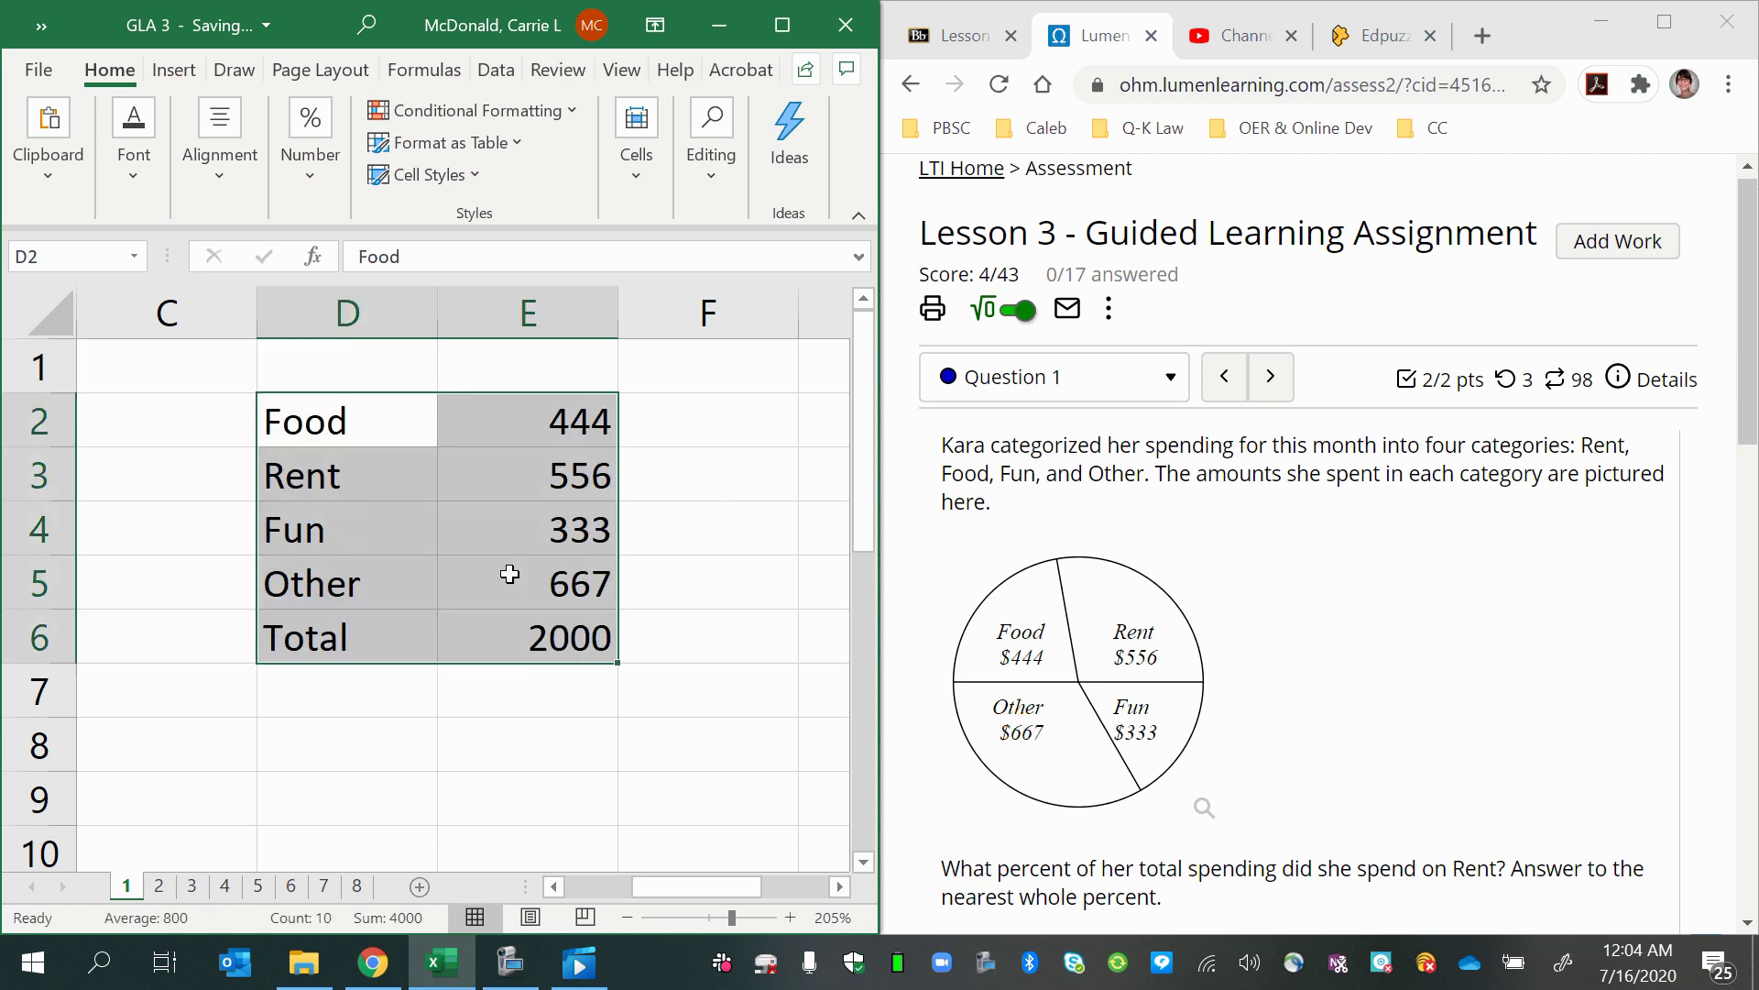
Add the headings $ in E1 and % in F1
click(507, 368)
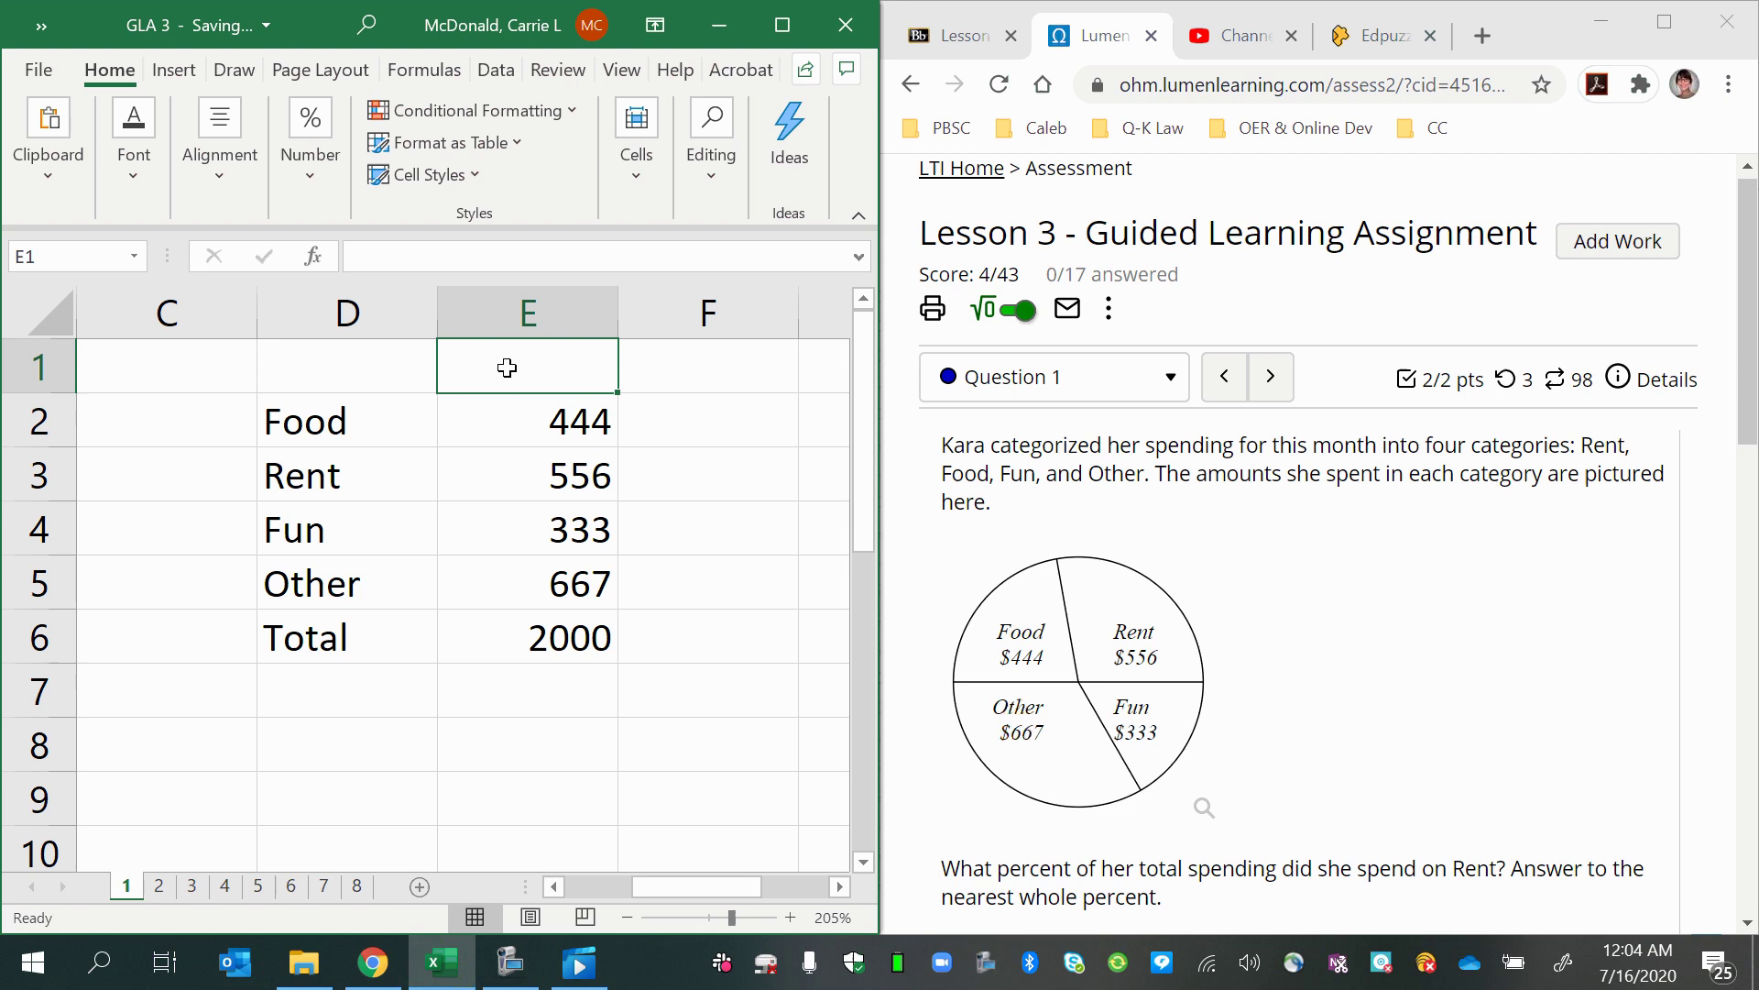
text($)
key(Tab)
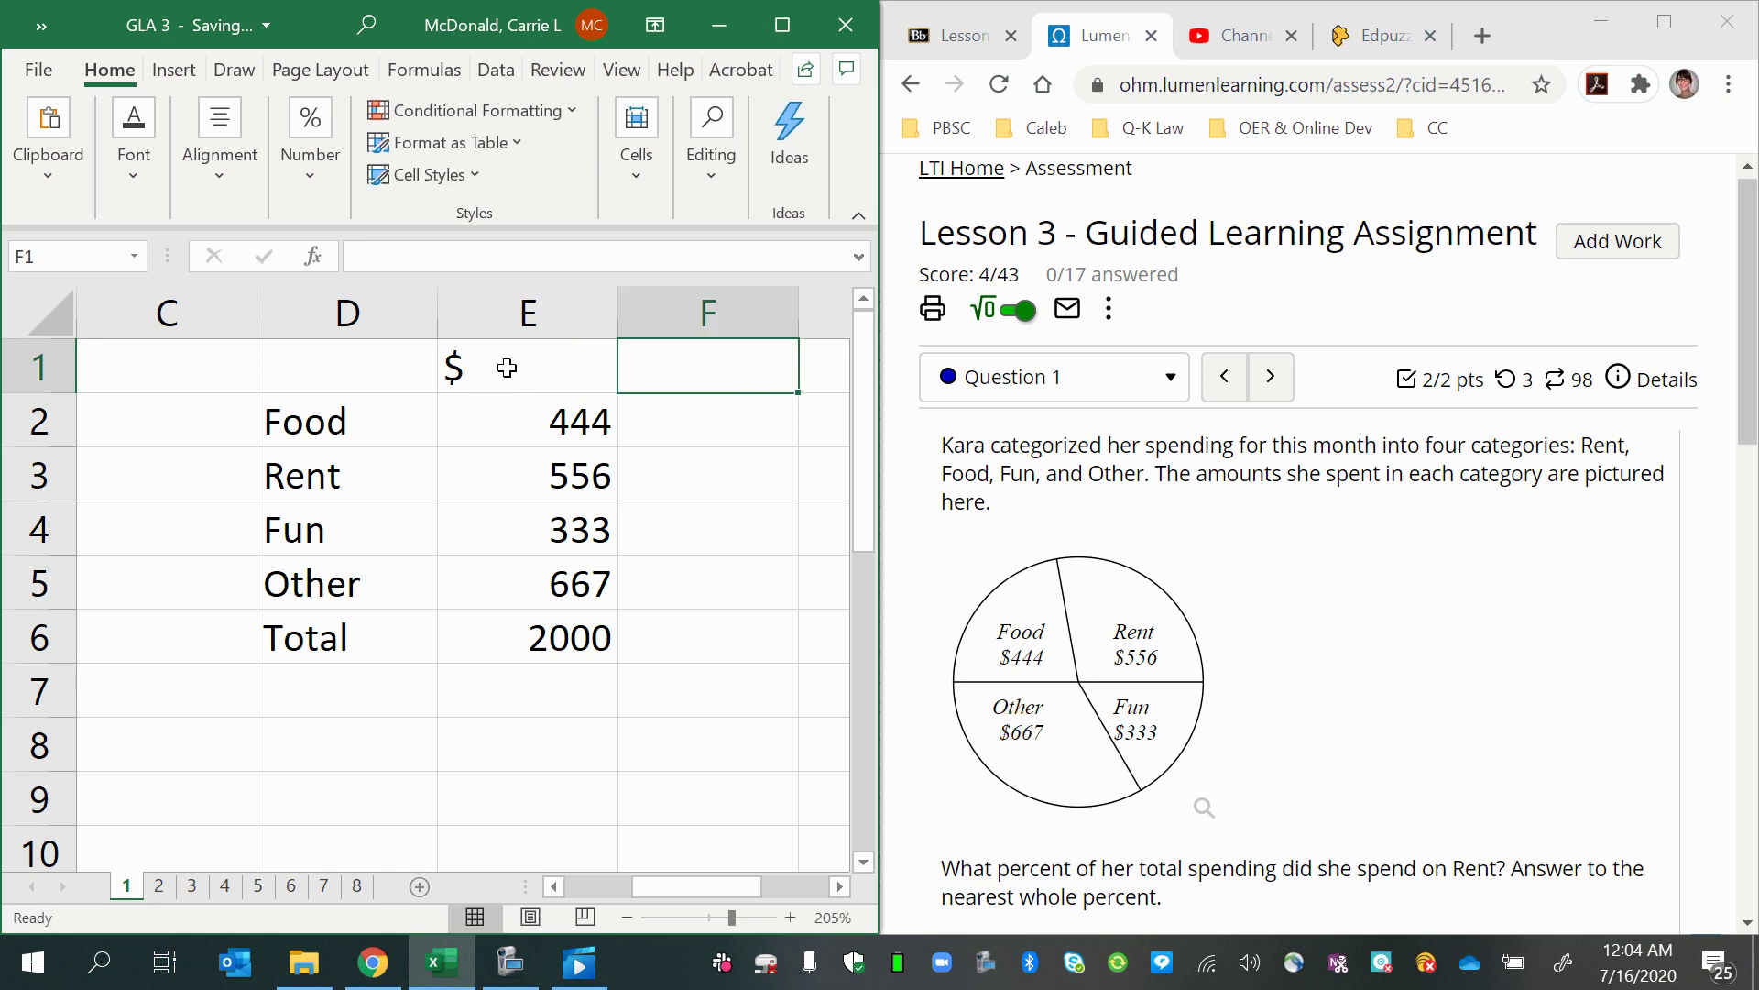
text(%)
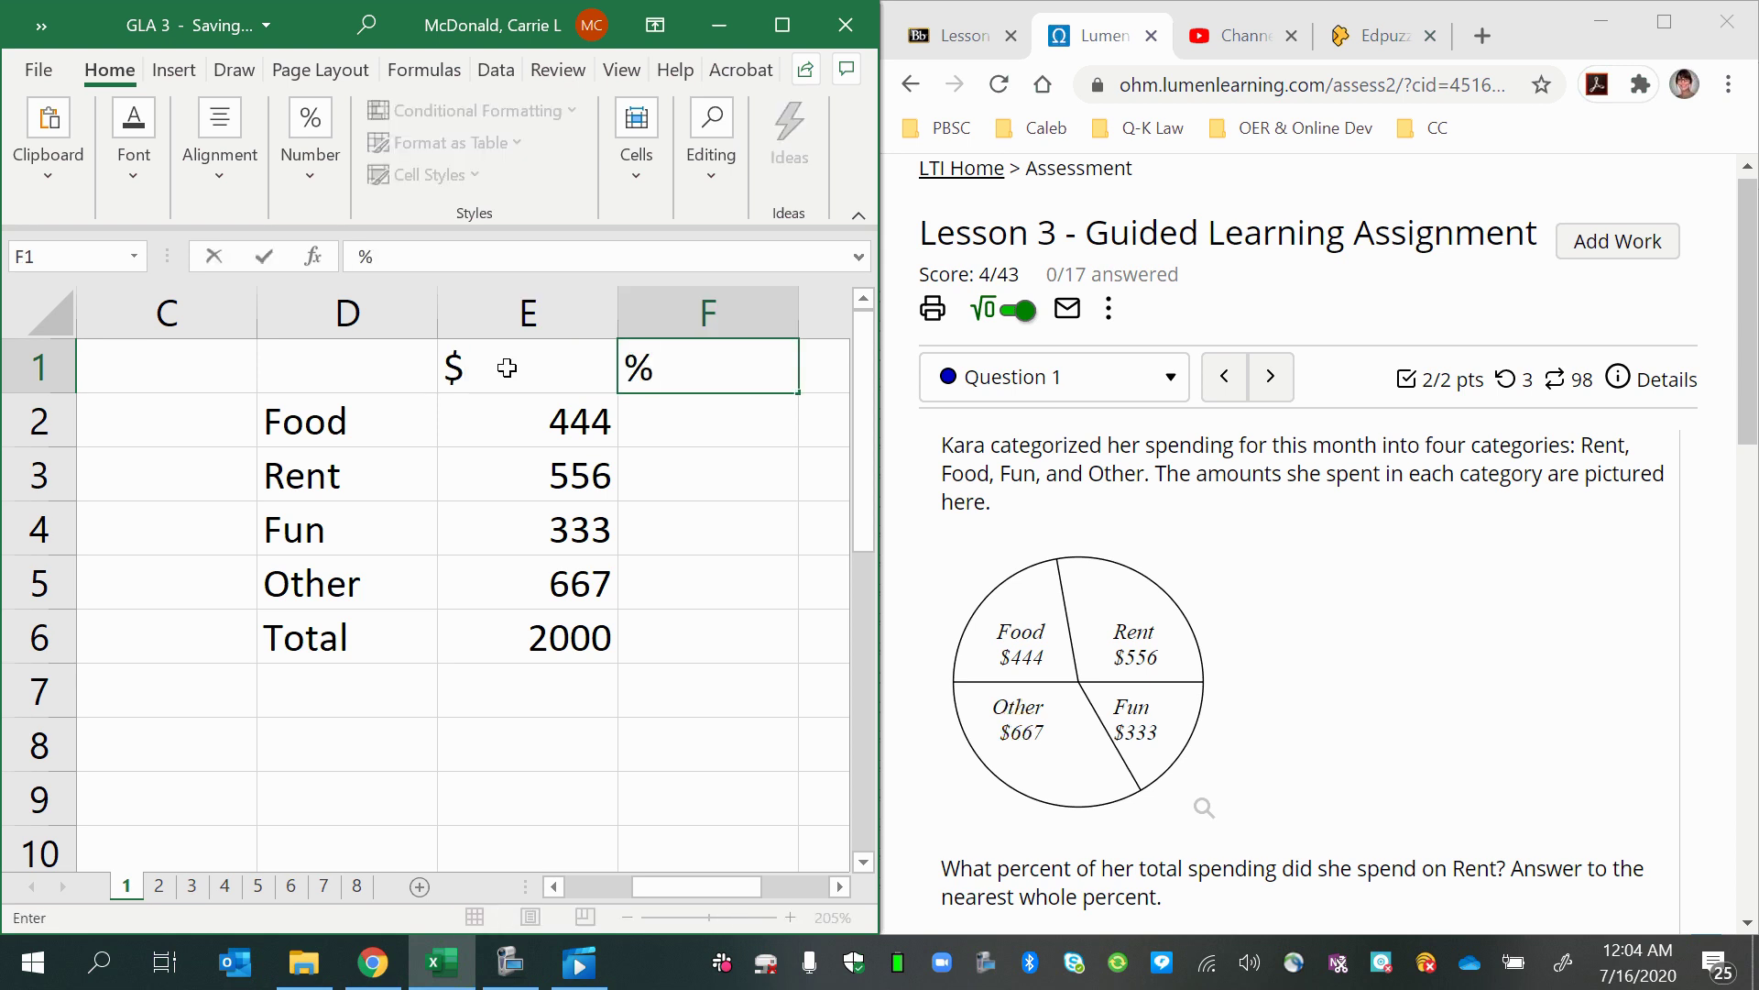
key(Return)
Enter =E2/$E$6 in F2 for Food's share of the total
key(Right)
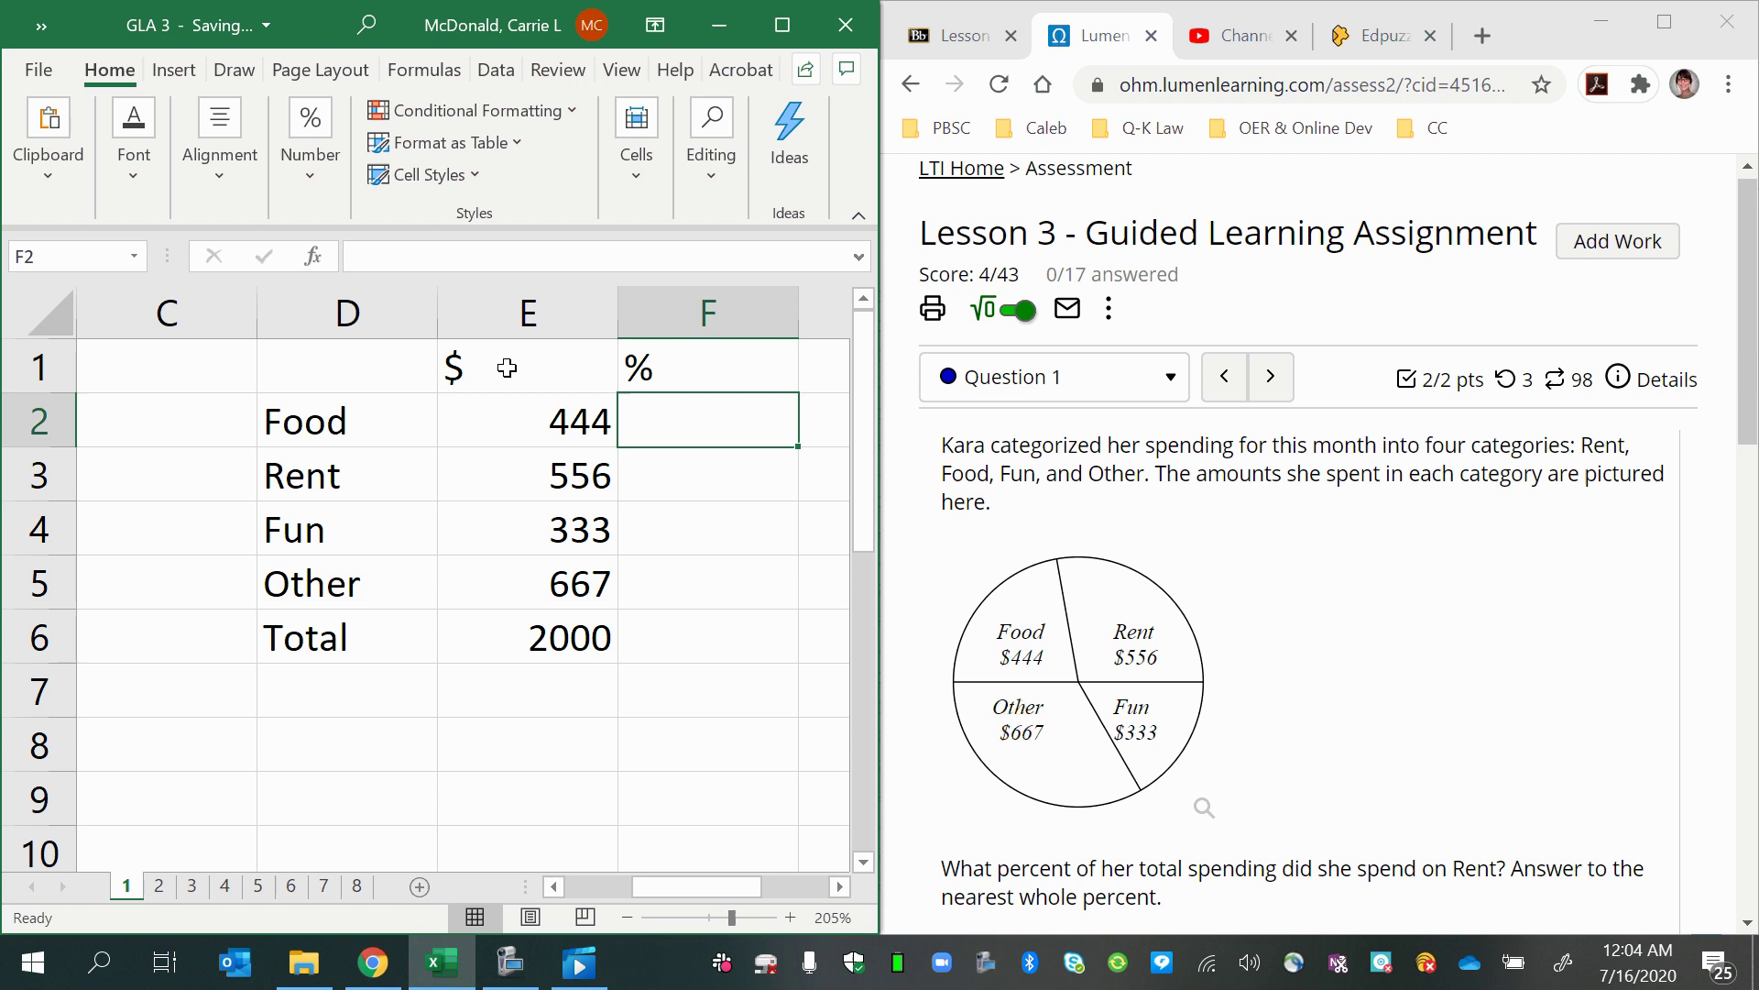
text(=)
click(544, 419)
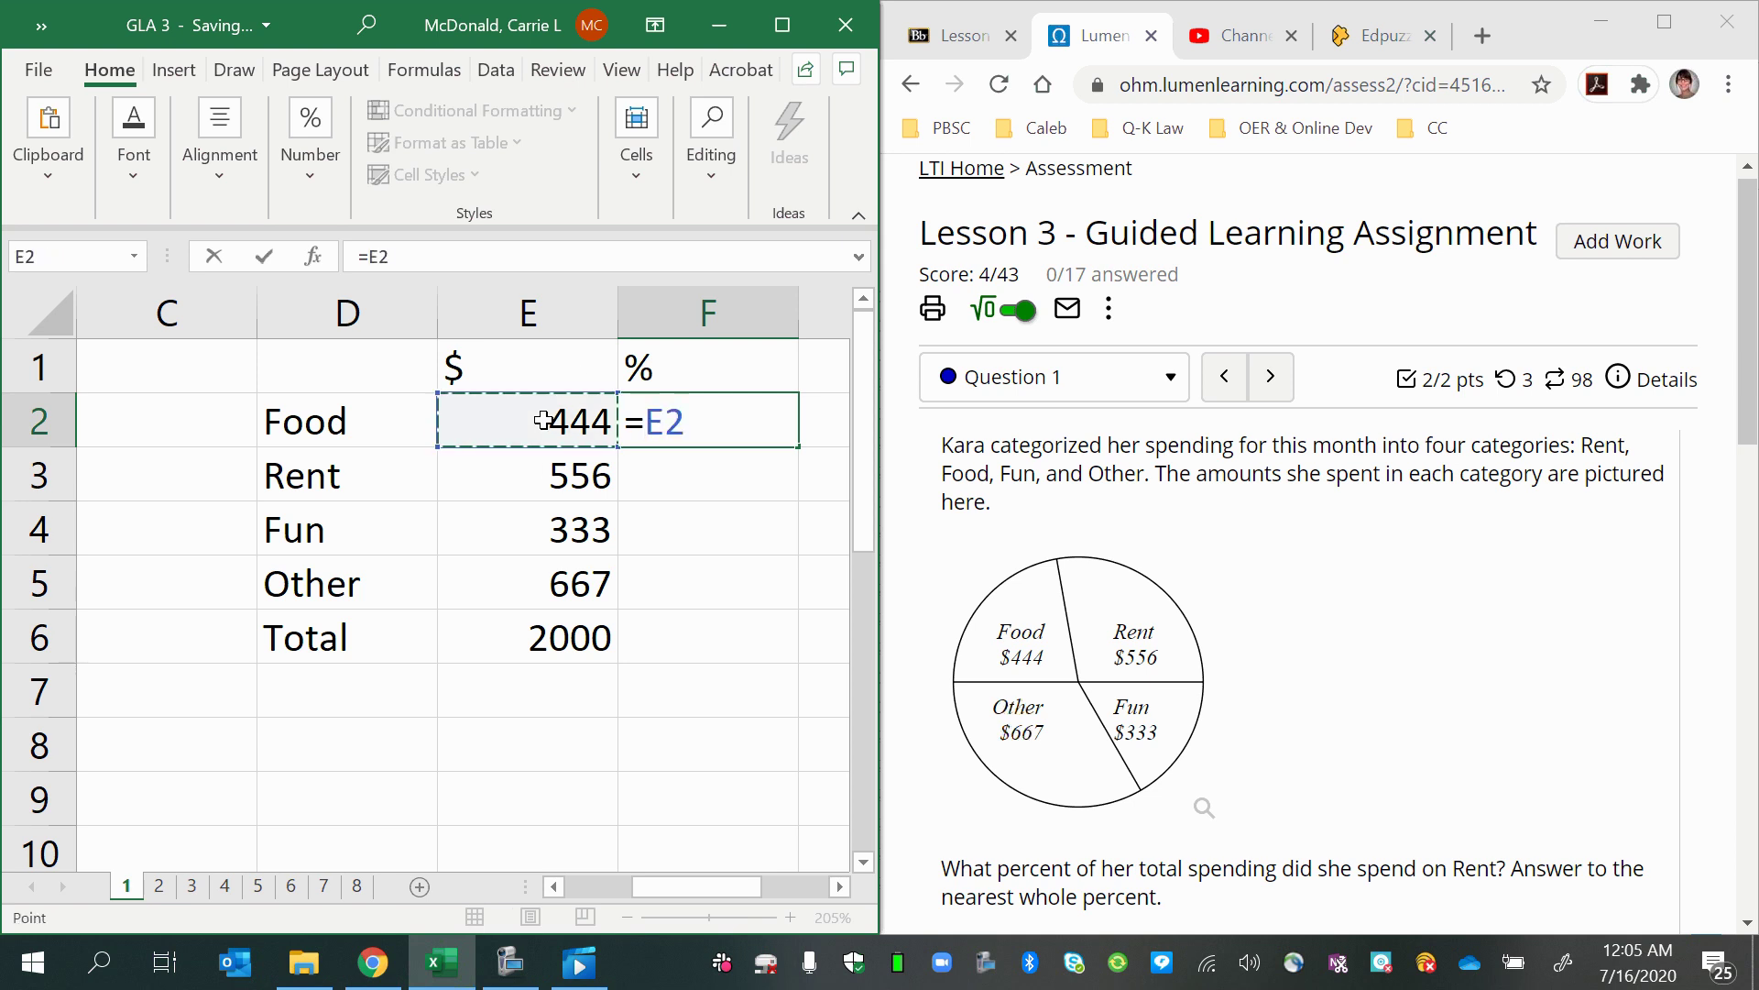
text(/)
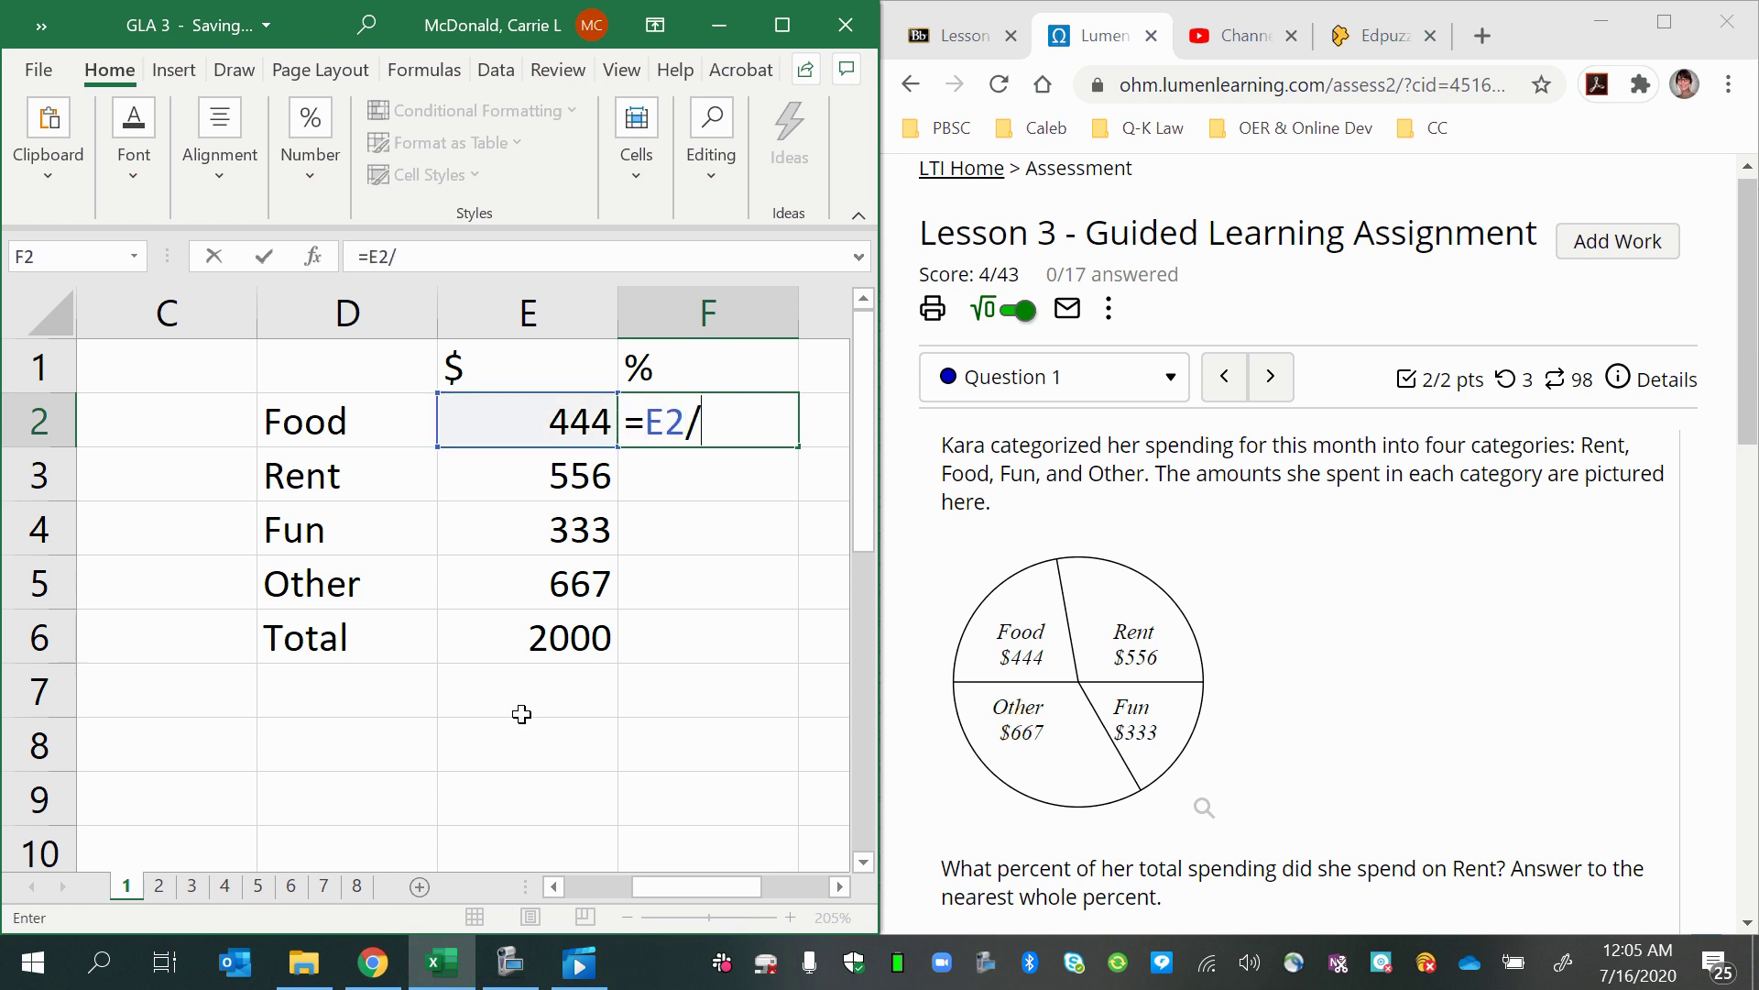
click(481, 647)
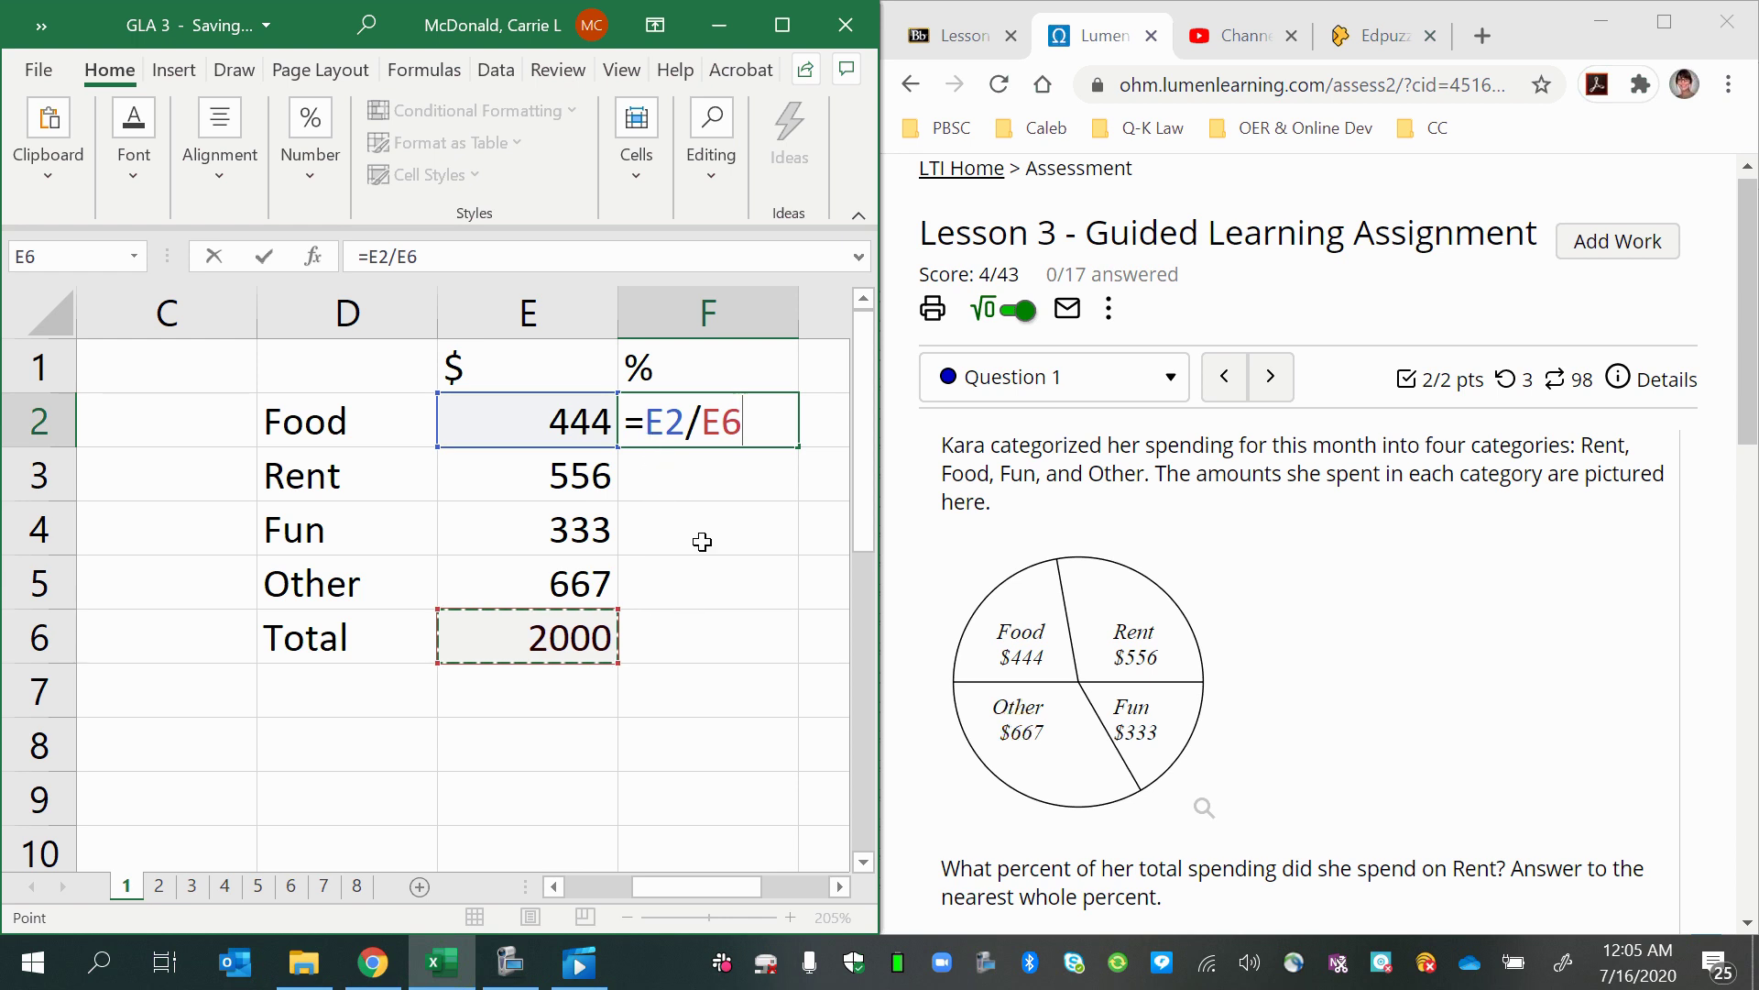
click(706, 429)
text($)
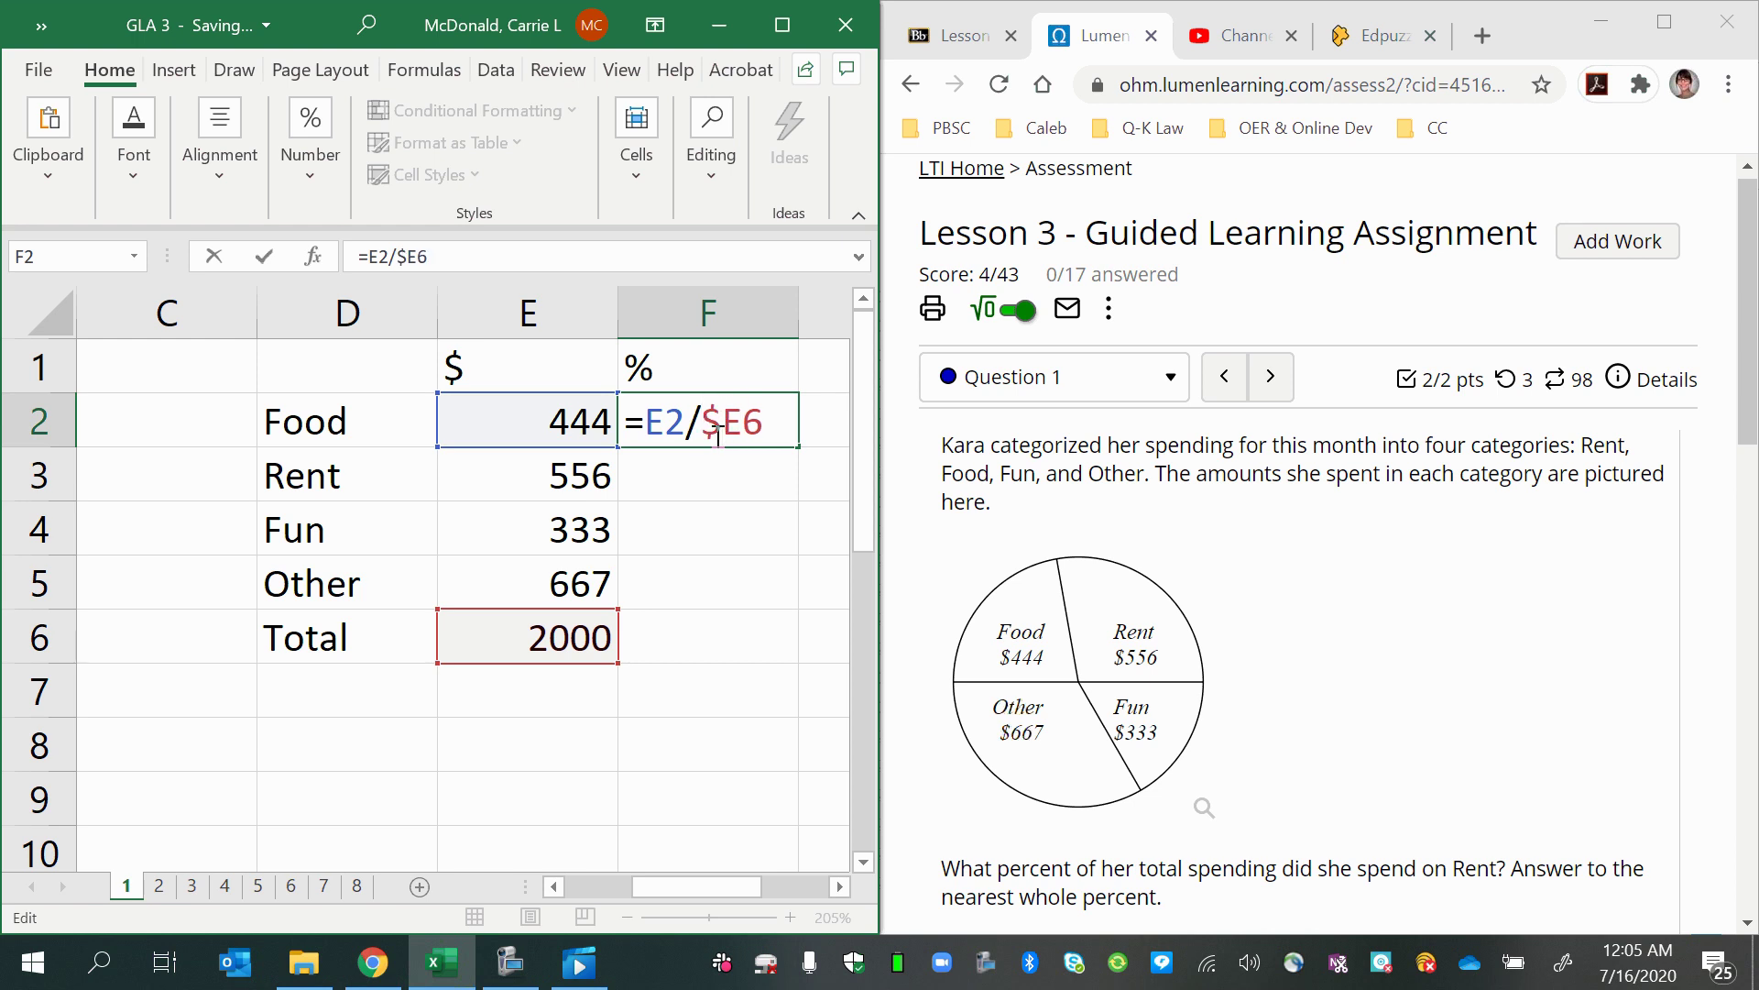
key(Right)
text($)
key(Return)
Fill the percent formula down through F5 for Rent, Fun and Other
click(715, 434)
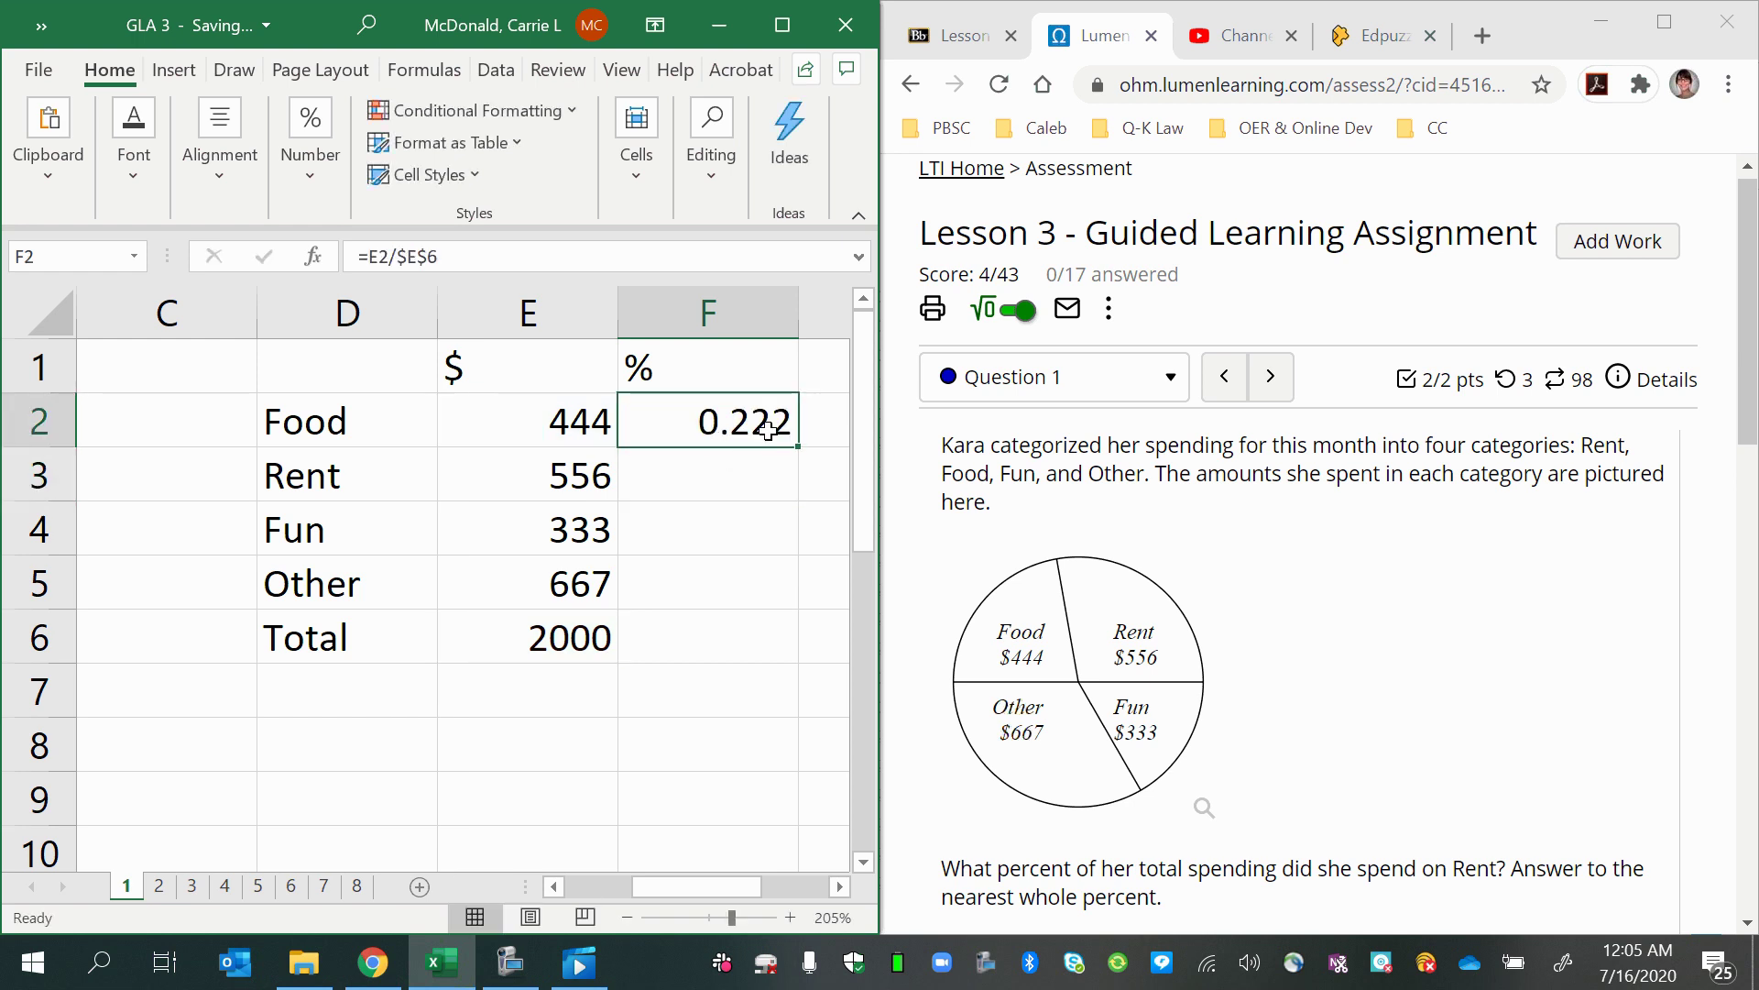
drag(797, 447, 793, 602)
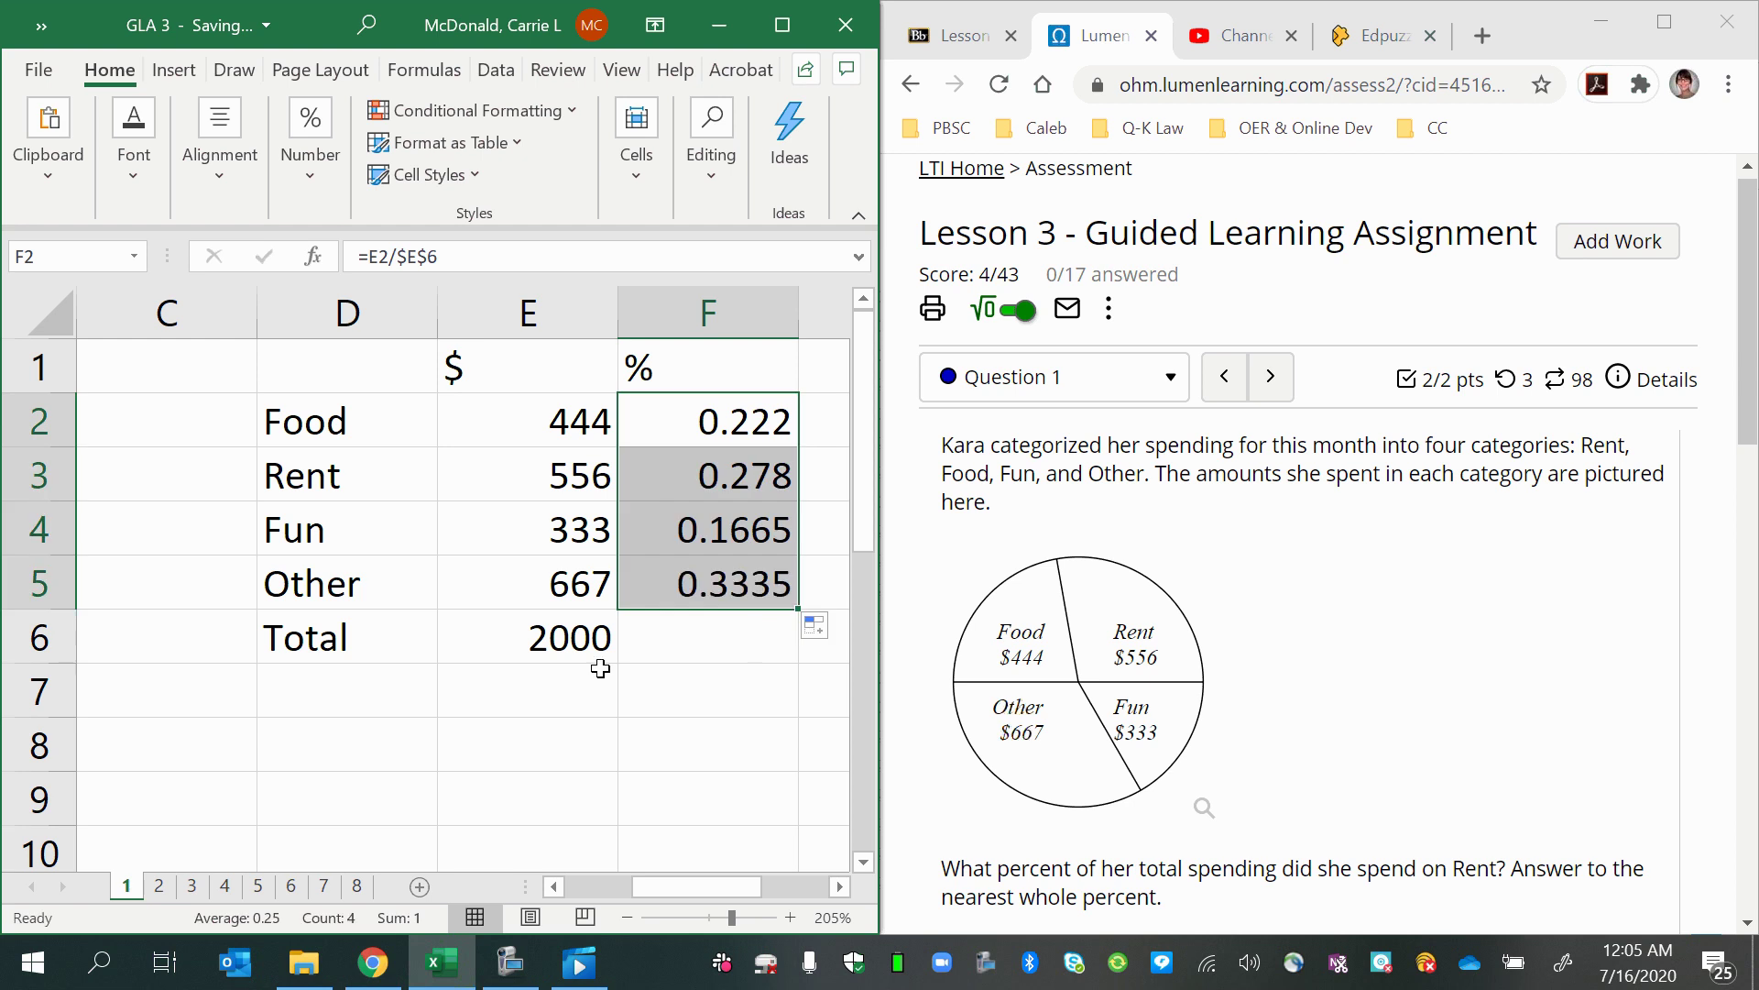
click(576, 650)
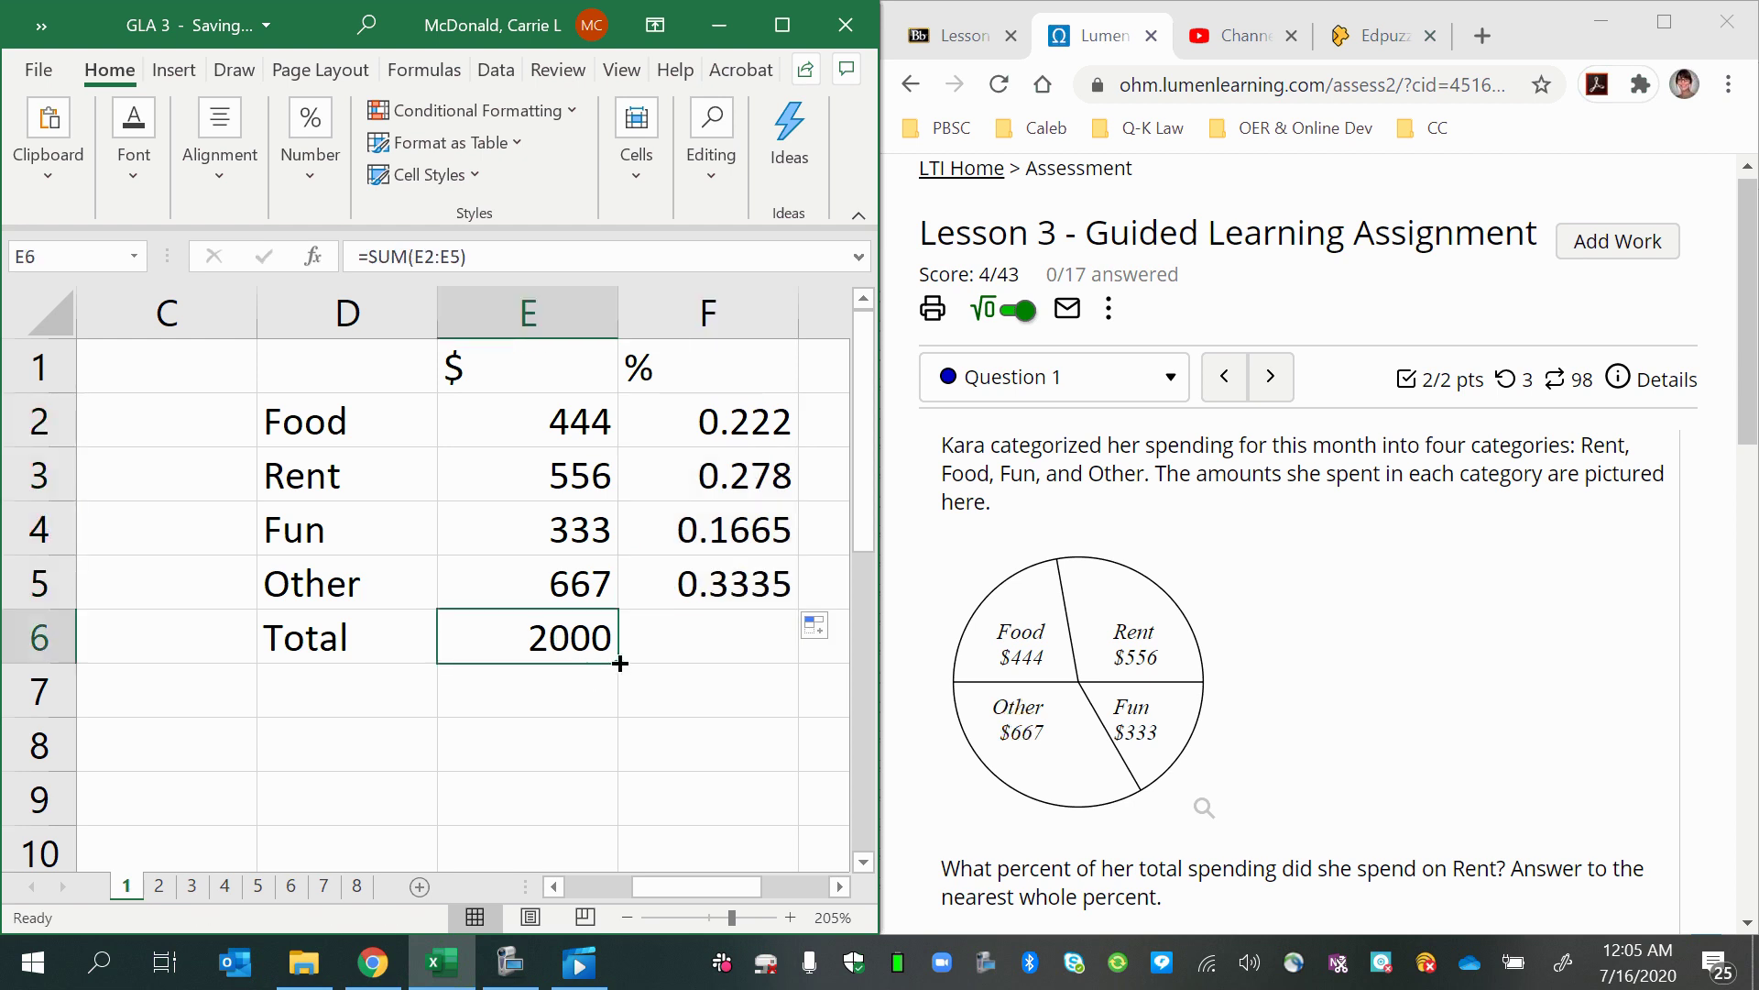
Copy E6's SUM into F6 so the percent column totals 1, then check F2:F6
drag(620, 663, 761, 660)
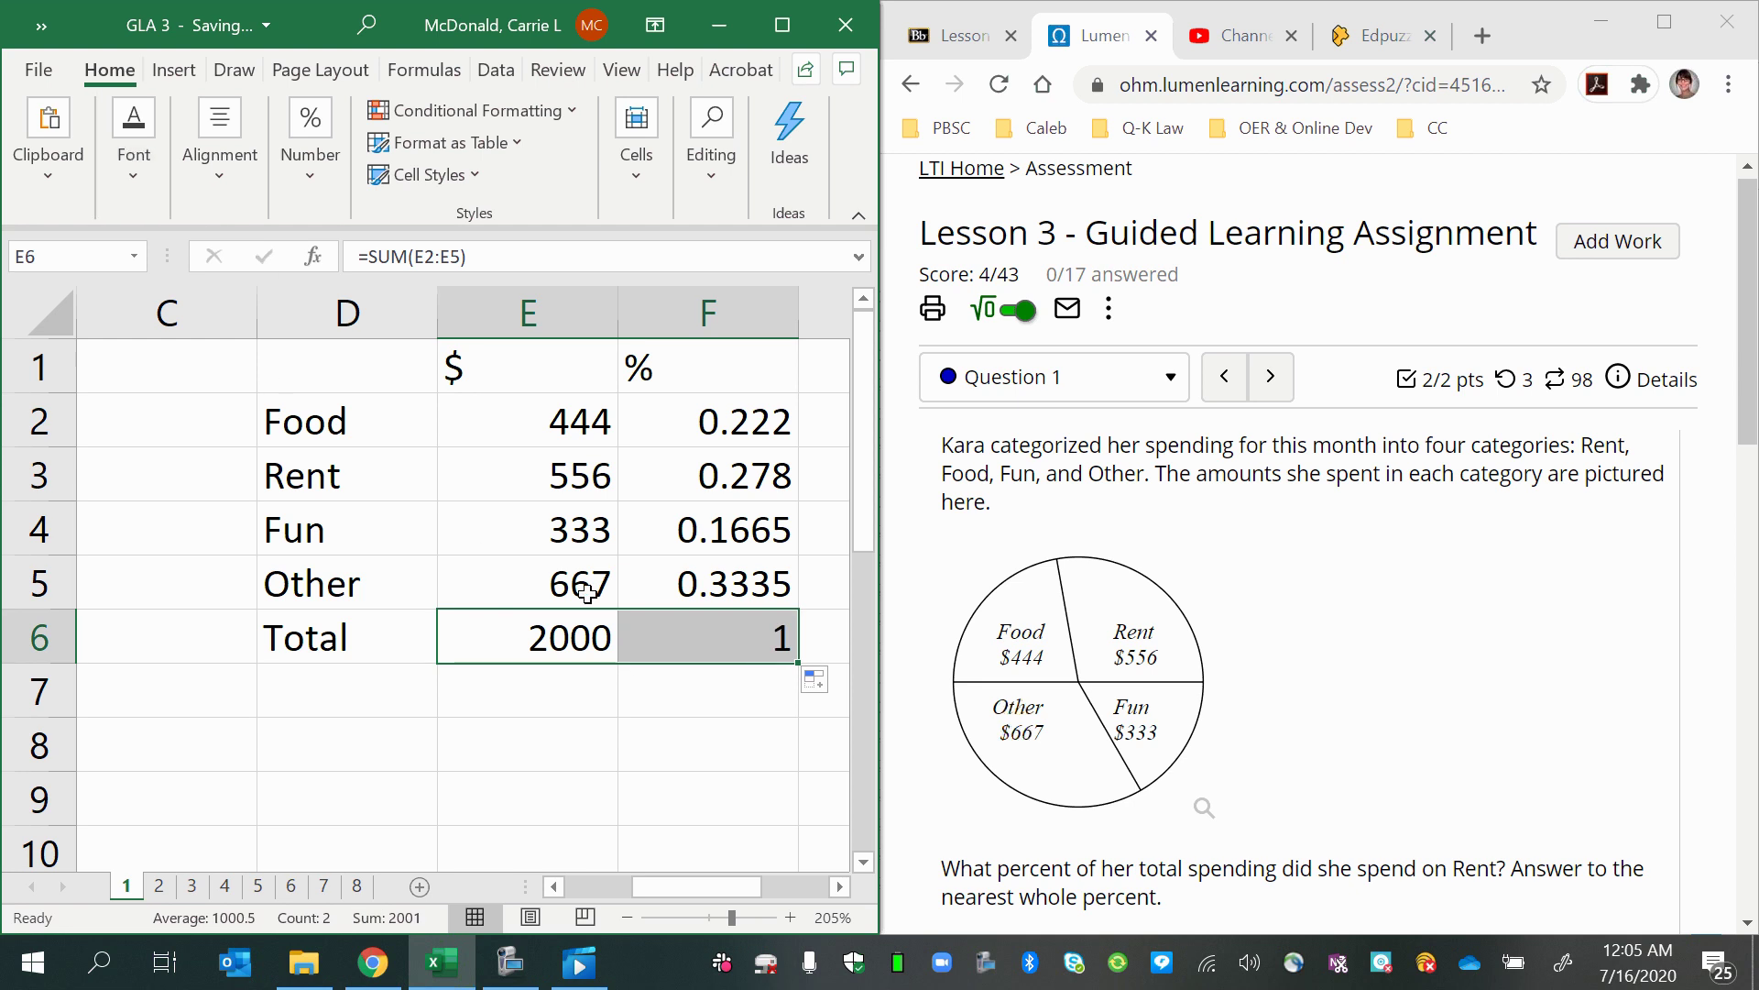
click(694, 636)
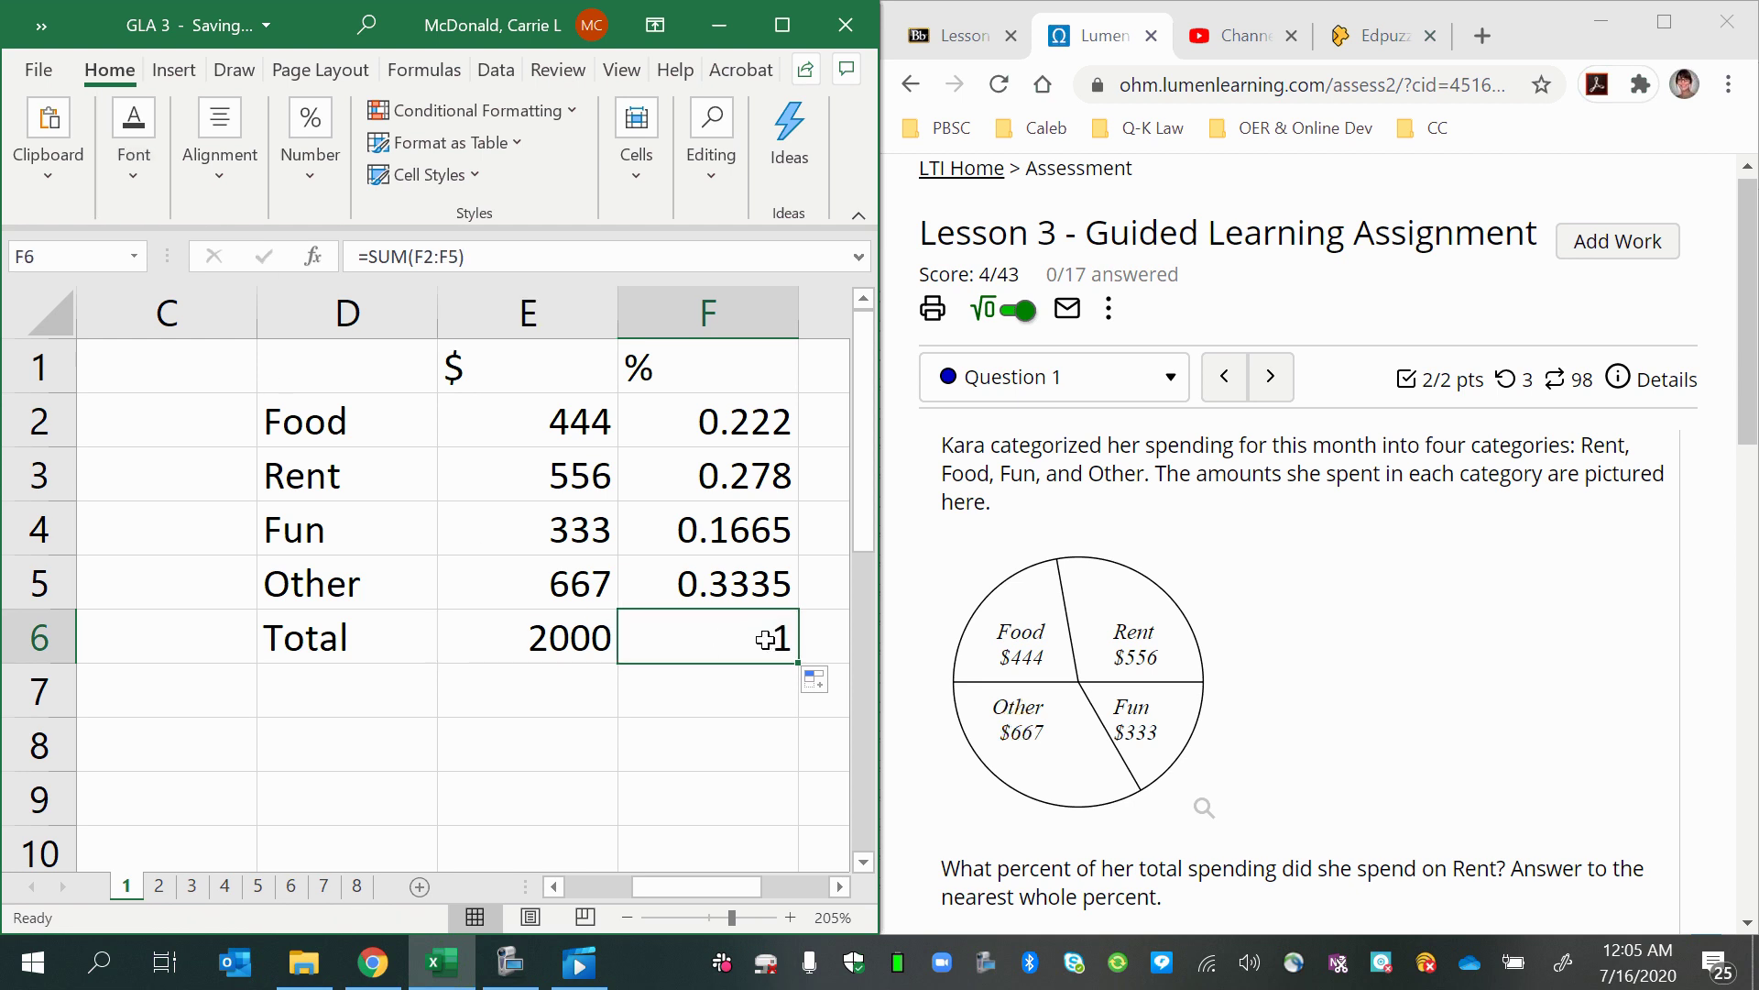
drag(739, 420, 761, 568)
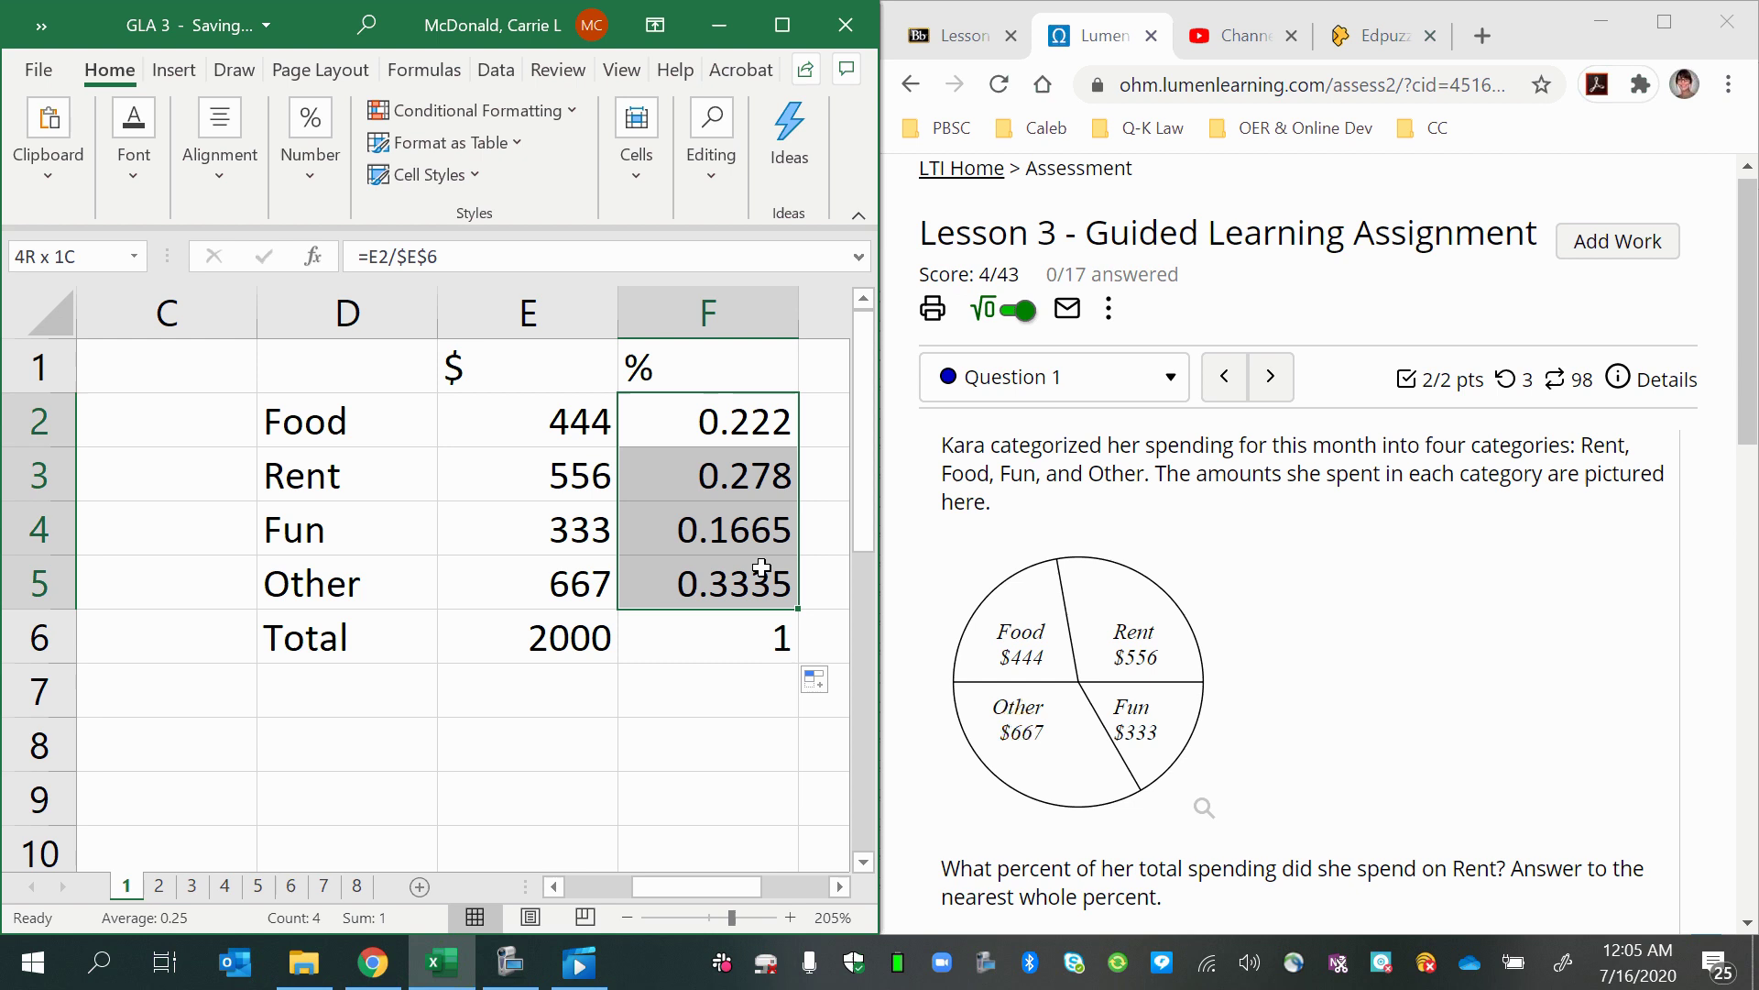
click(748, 639)
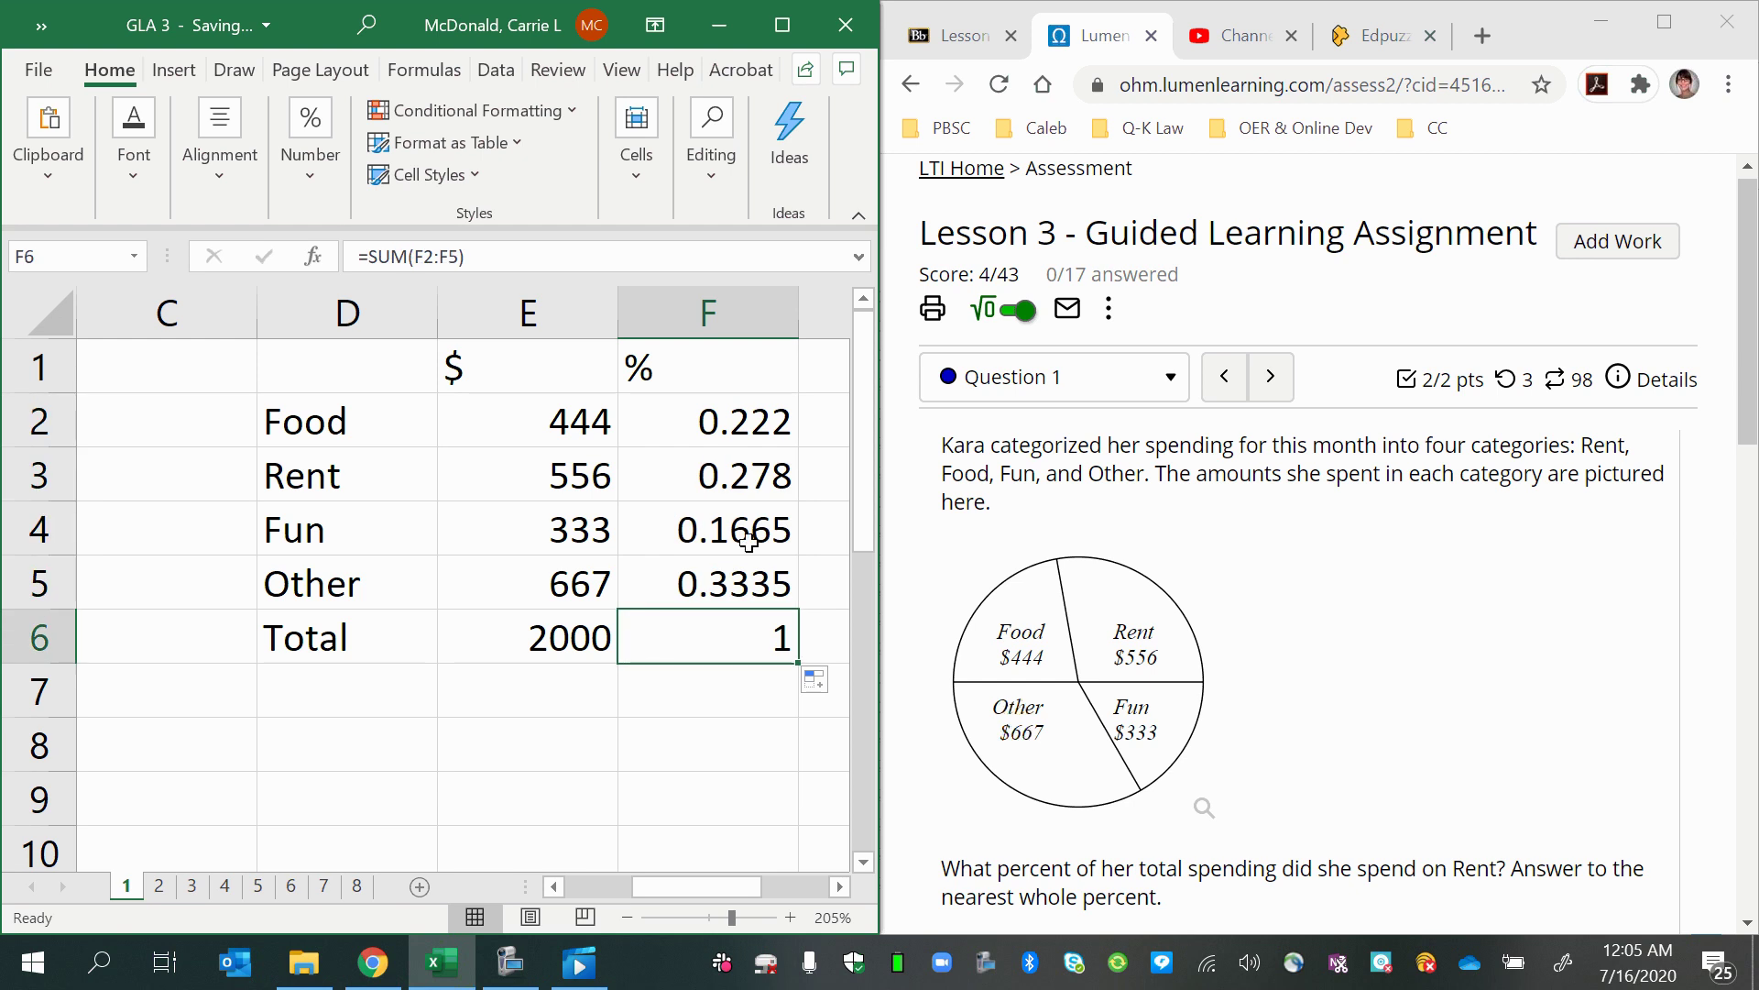
click(746, 421)
click(737, 597)
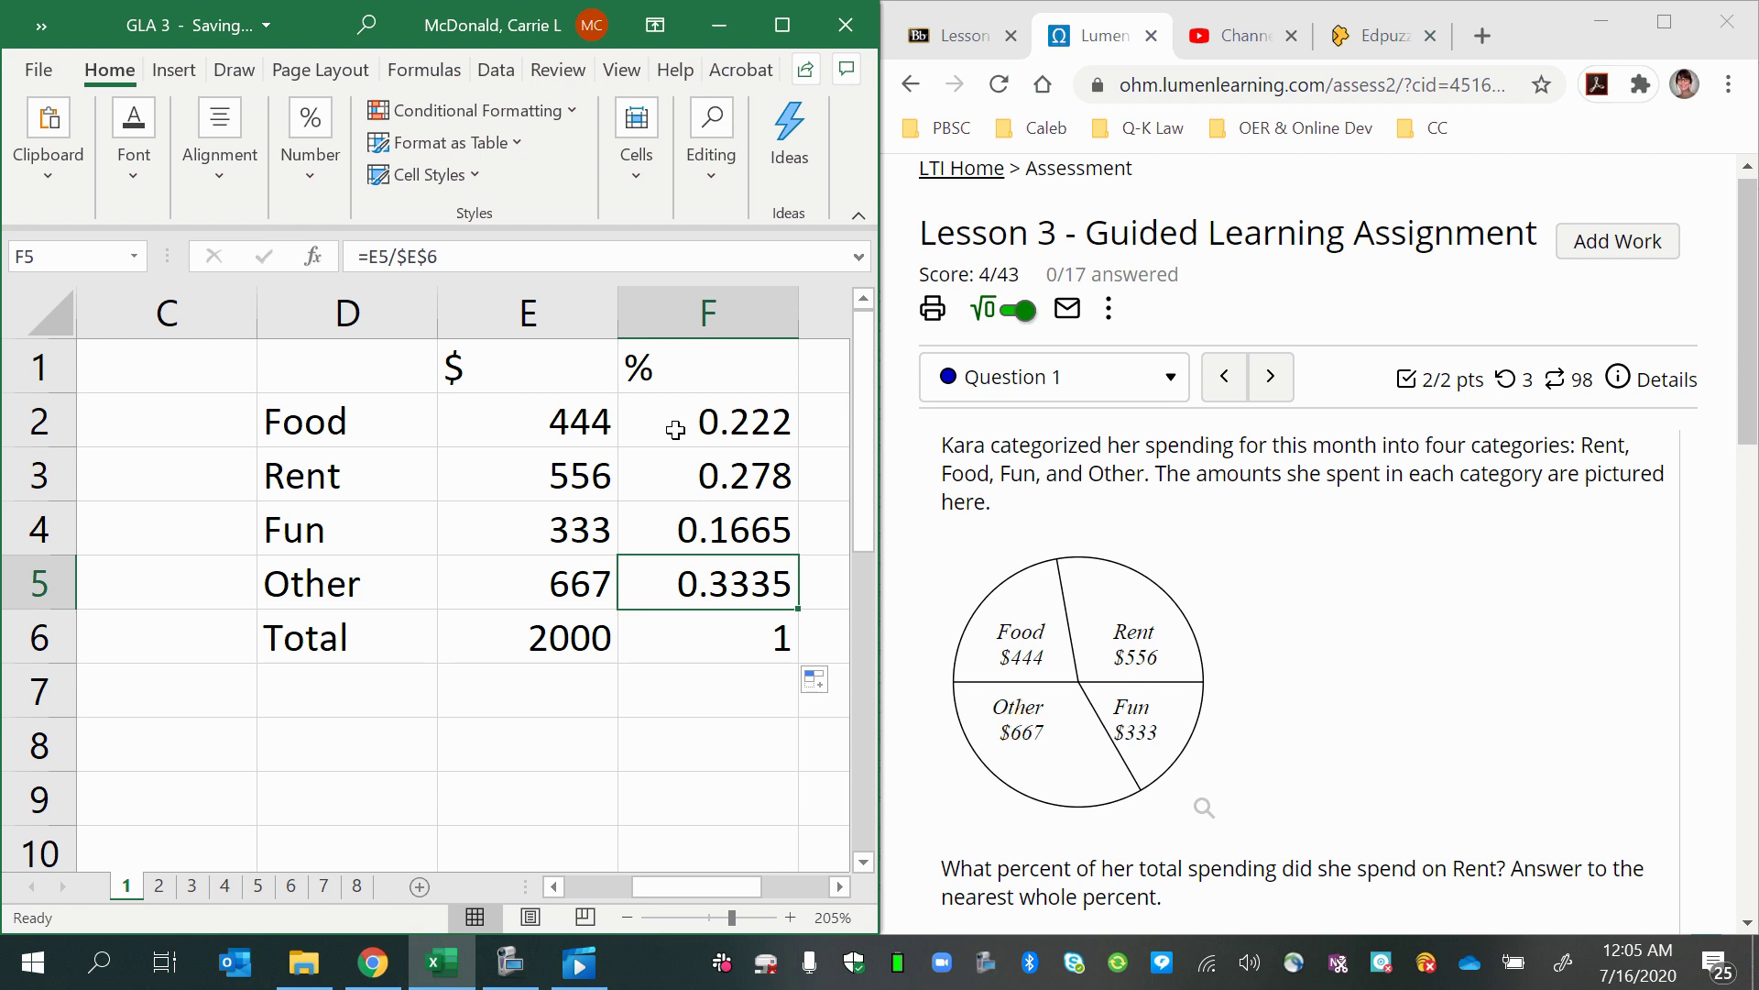
click(671, 425)
drag(671, 425, 707, 626)
Format F2:F6 as Percentage with 0 decimals: 22%, 28%, 17%, 33%, 100%
right_click(707, 626)
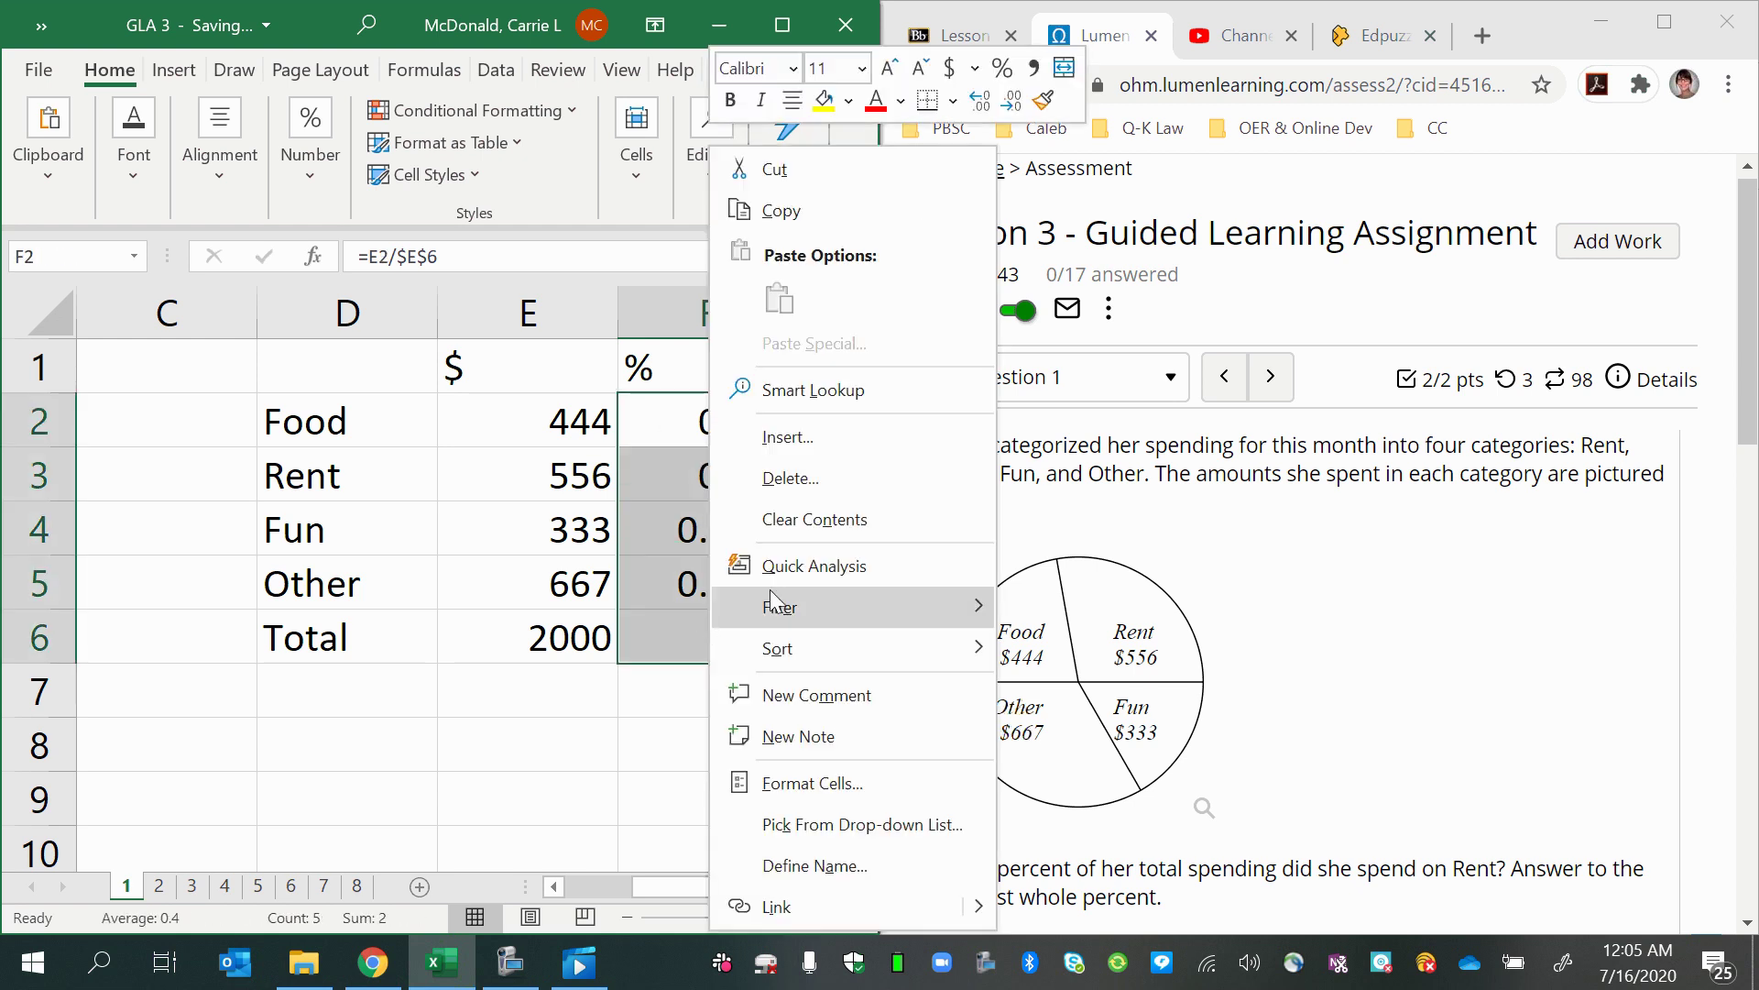
click(792, 799)
click(506, 467)
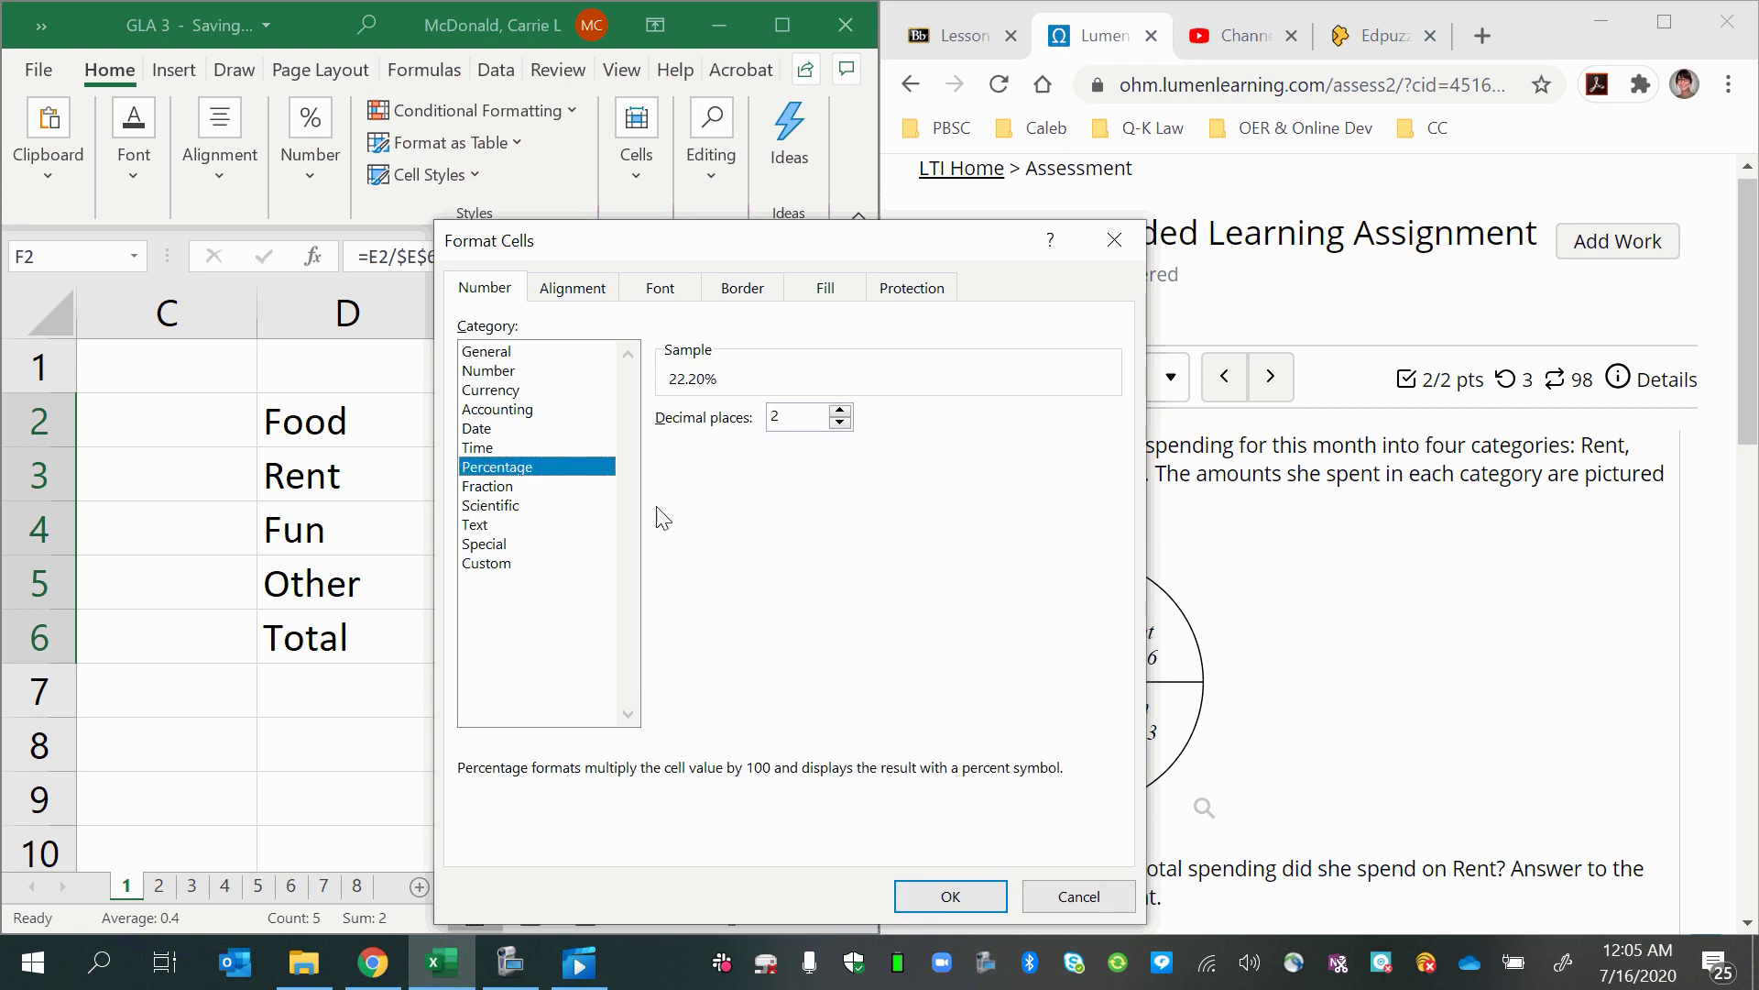
click(840, 423)
click(839, 424)
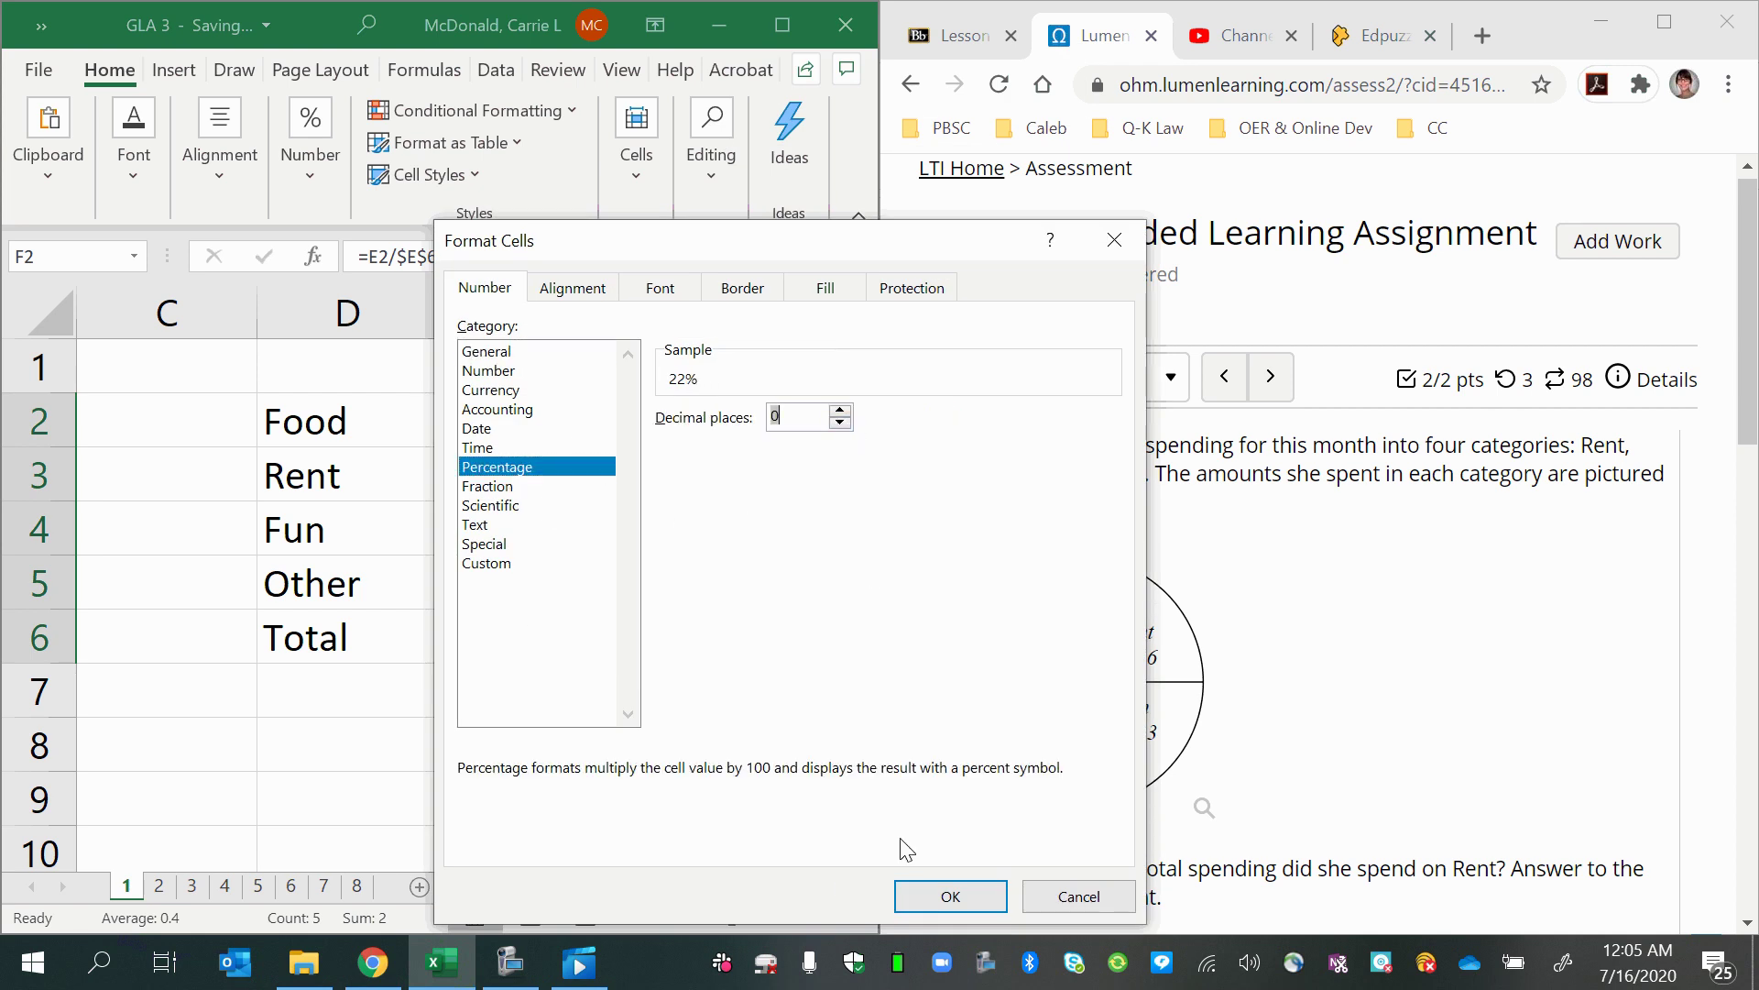
click(951, 896)
click(706, 801)
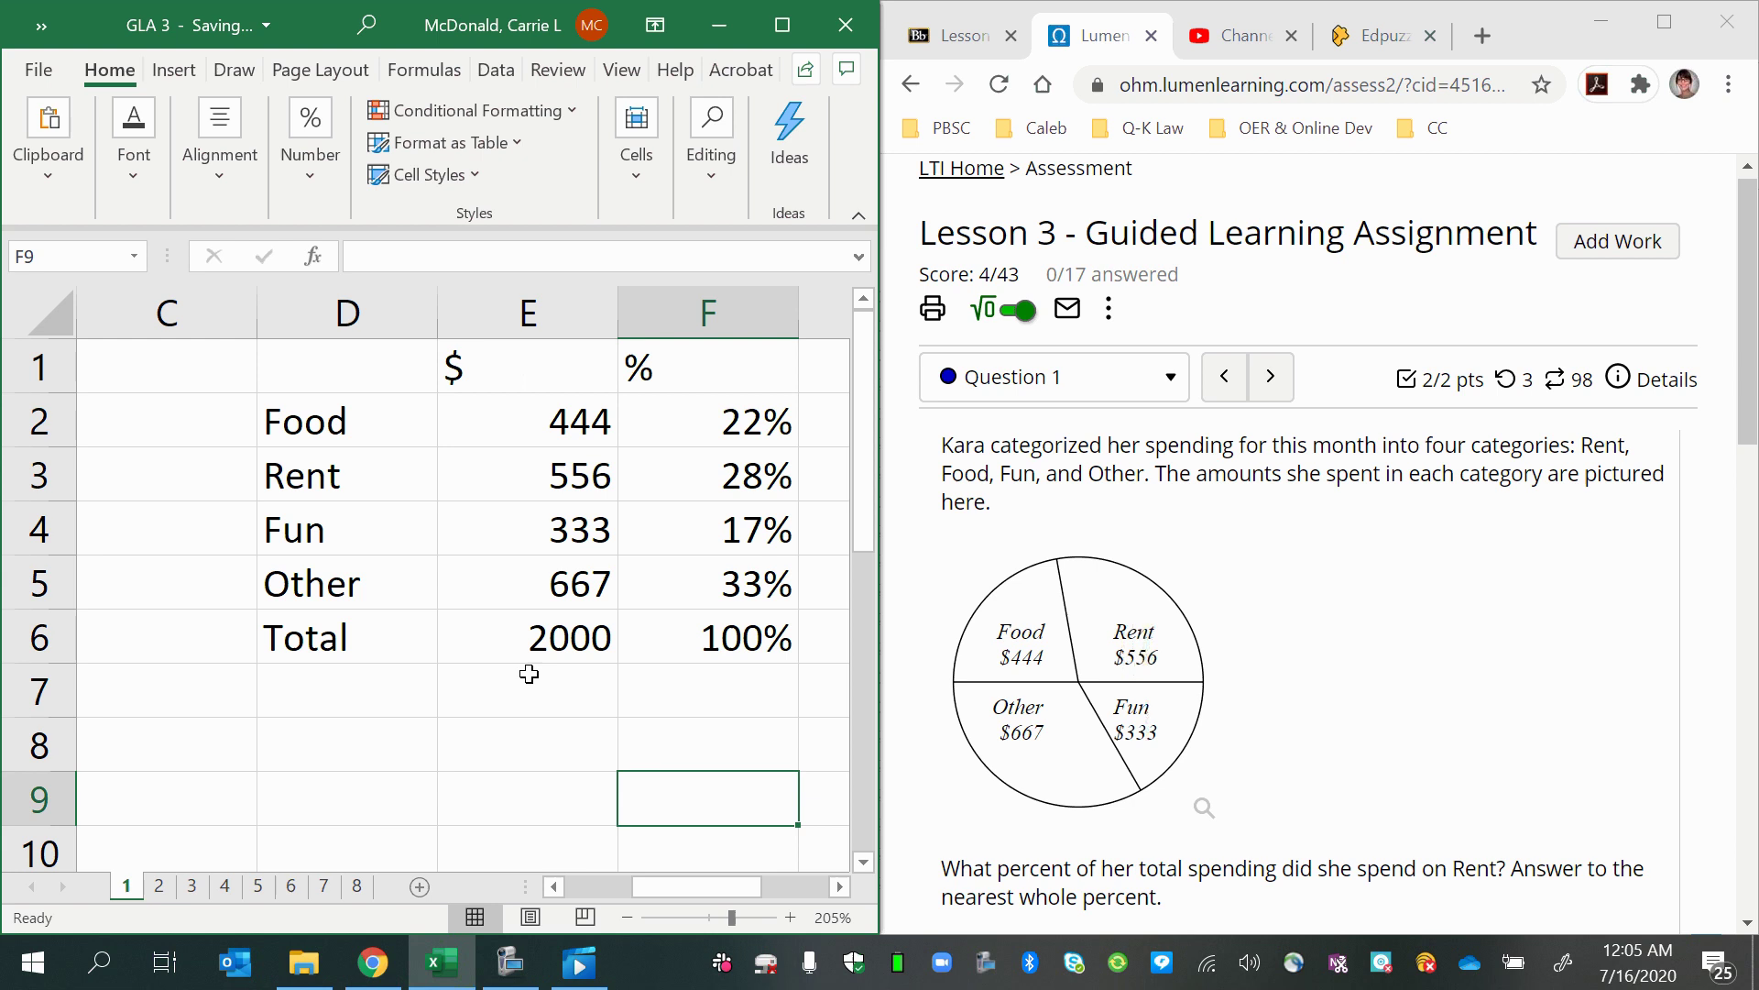
scroll(1312, 815, down, 1)
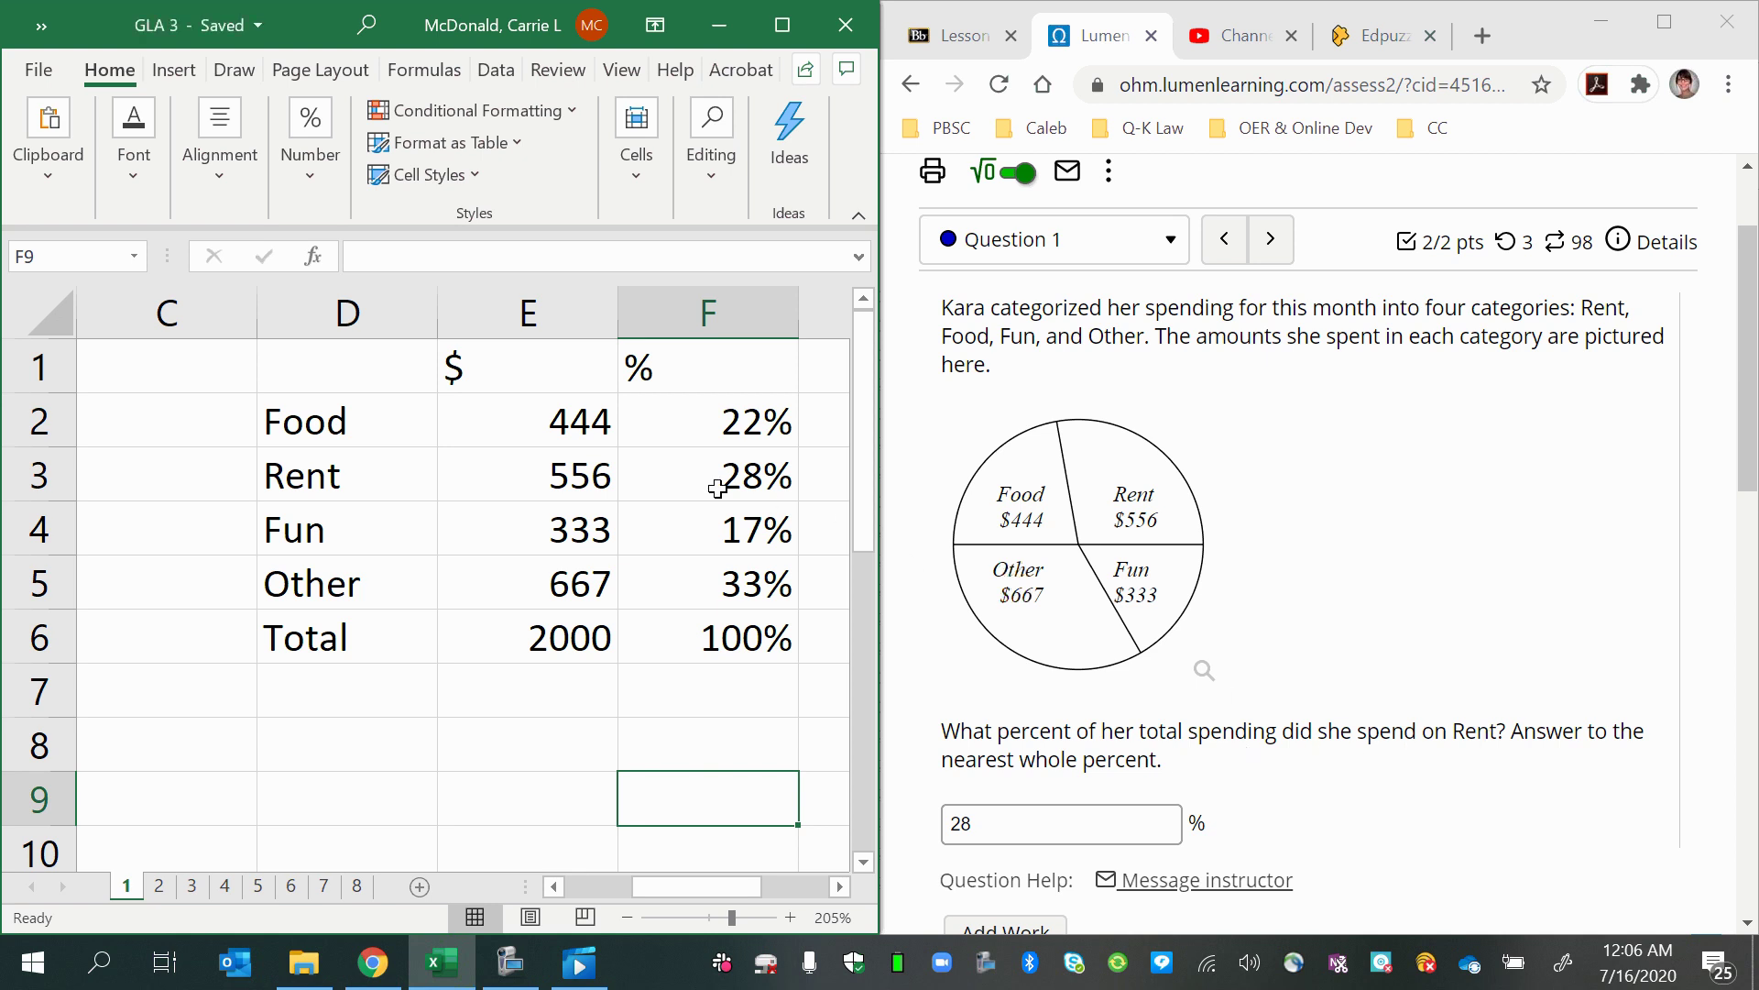
Check the Rent percent formula, then submit 28 in Question 1's answer box, scoring 2/2
click(717, 488)
click(1139, 827)
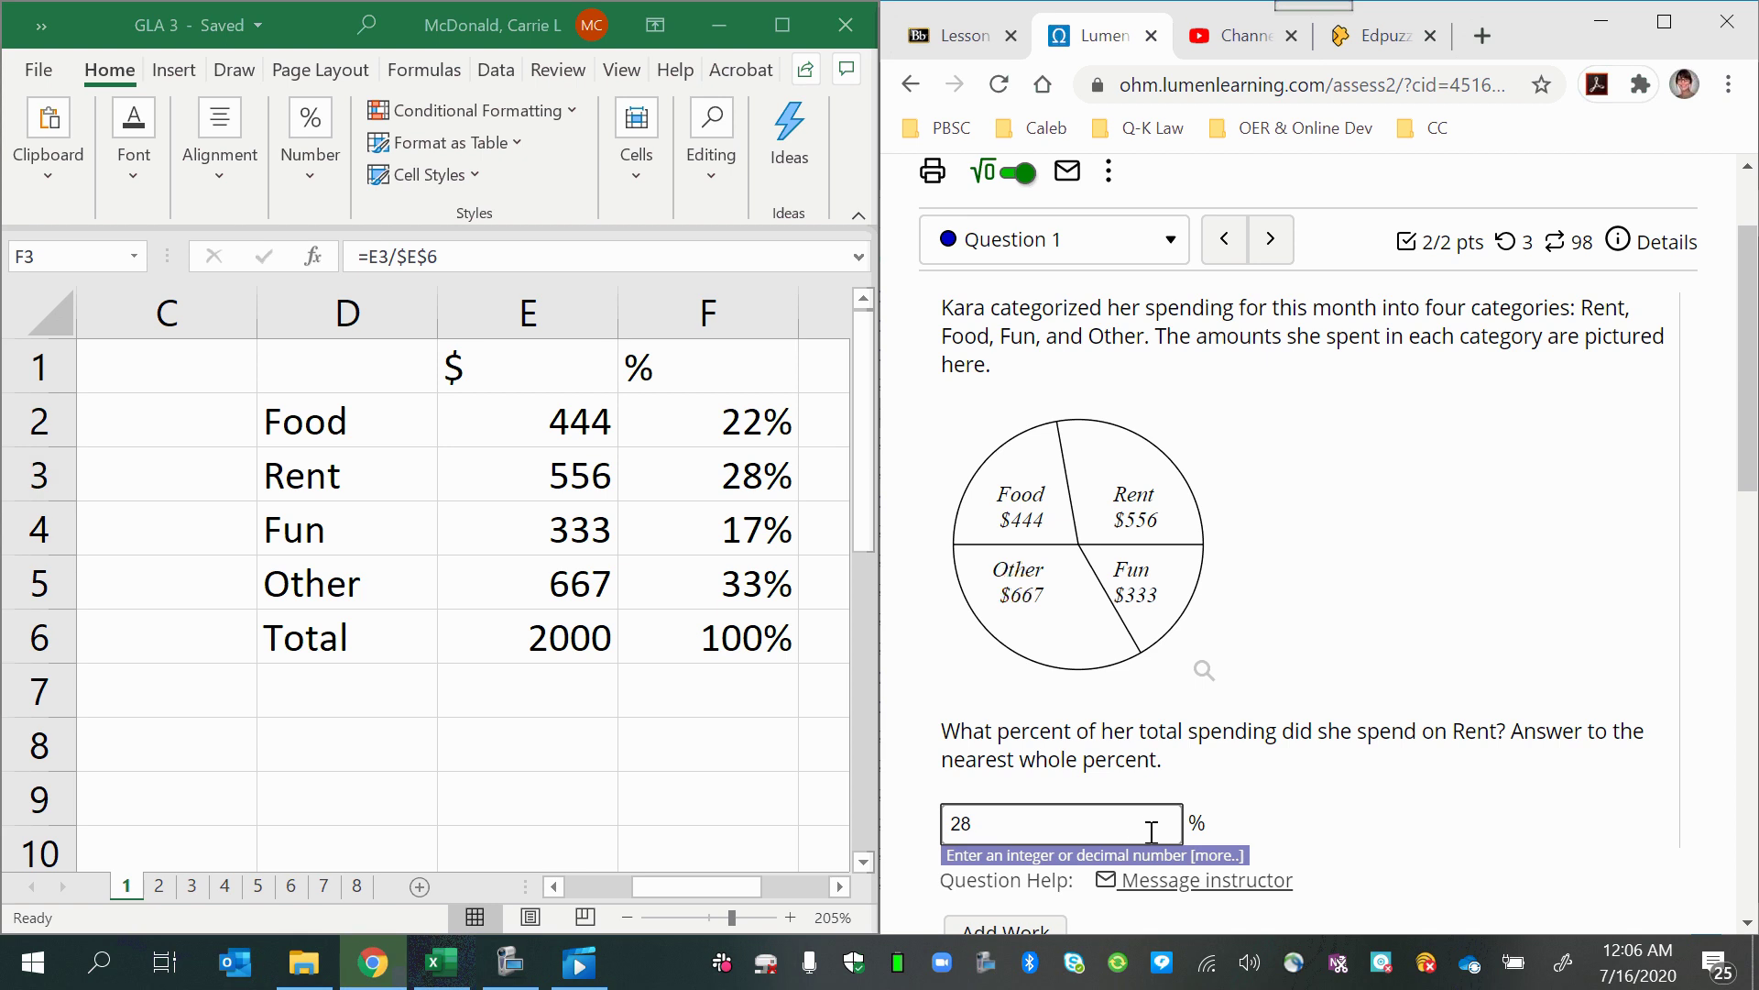
key(Return)
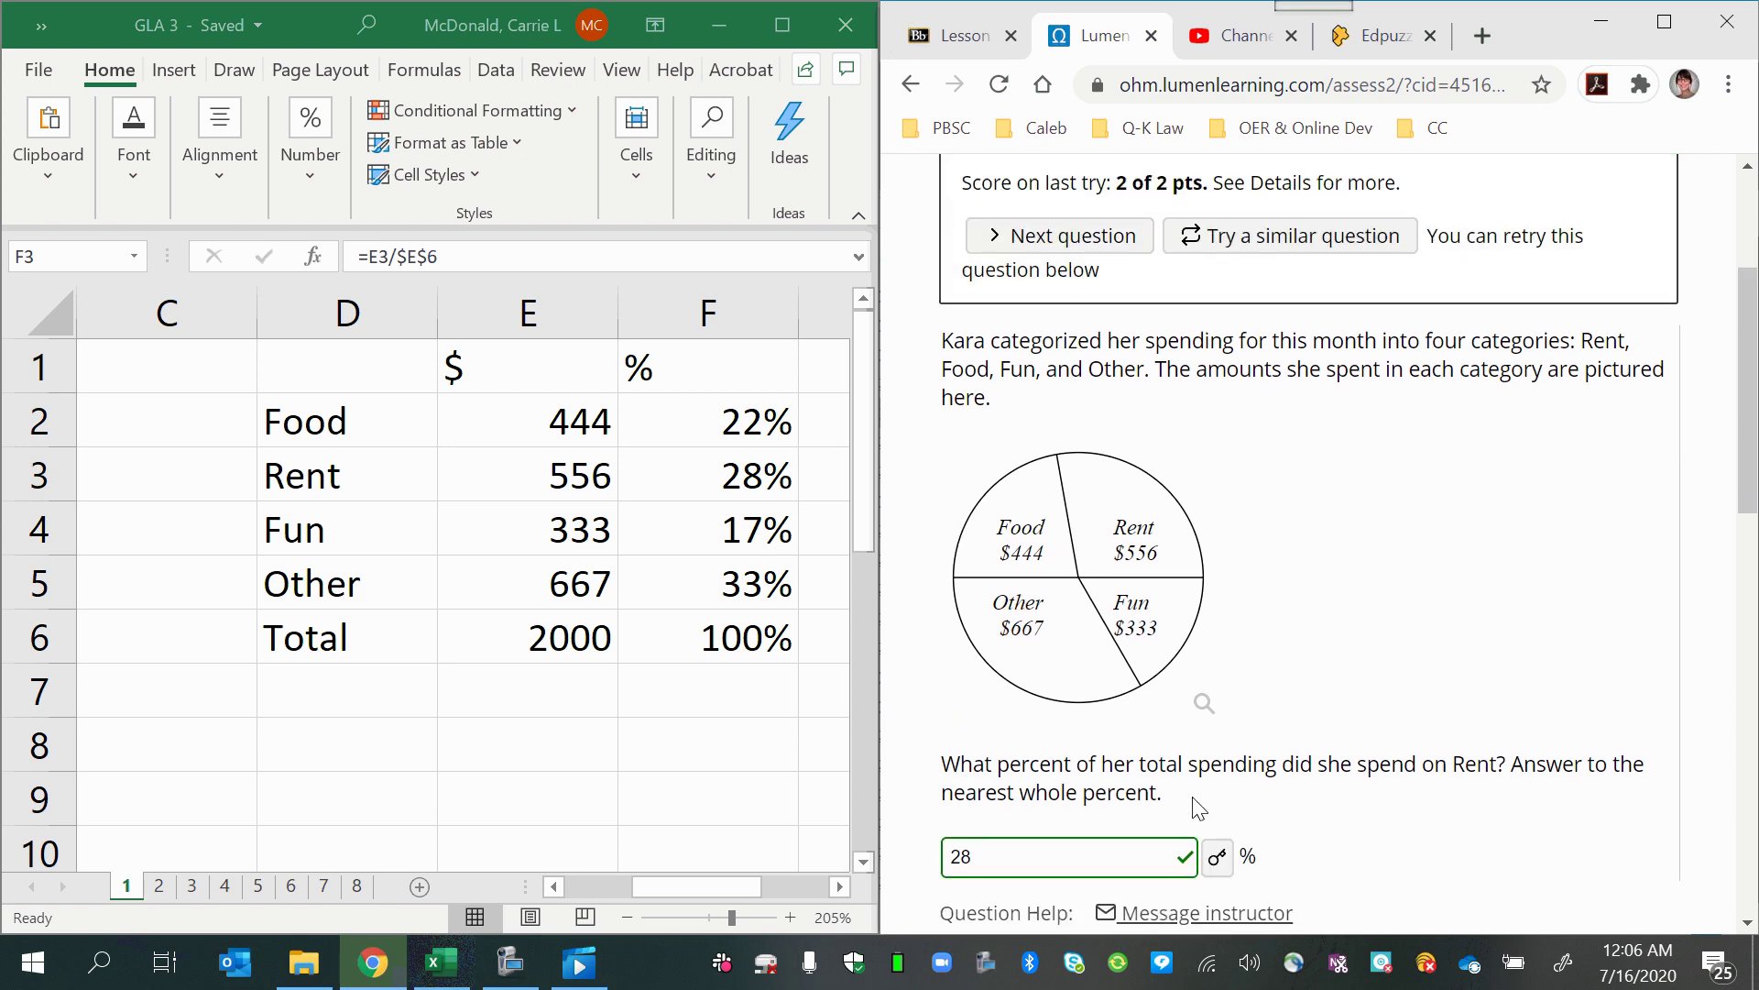
scroll(1127, 788, down, 4)
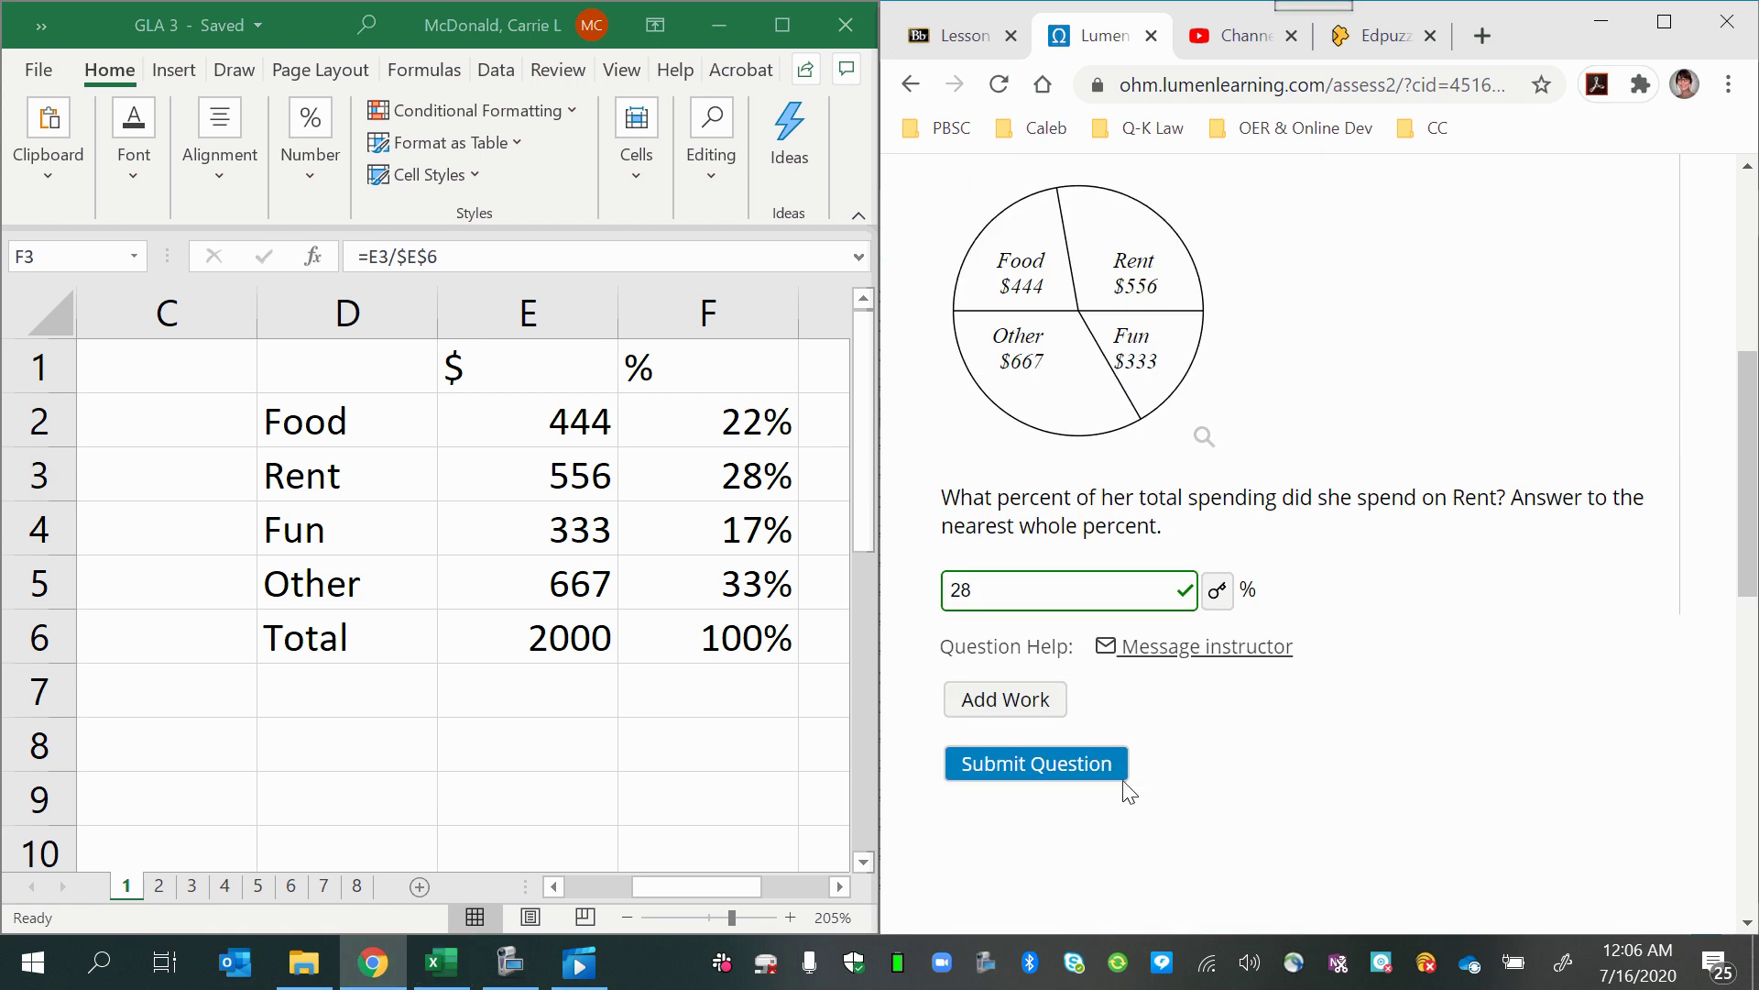
scroll(1081, 833, up, 6)
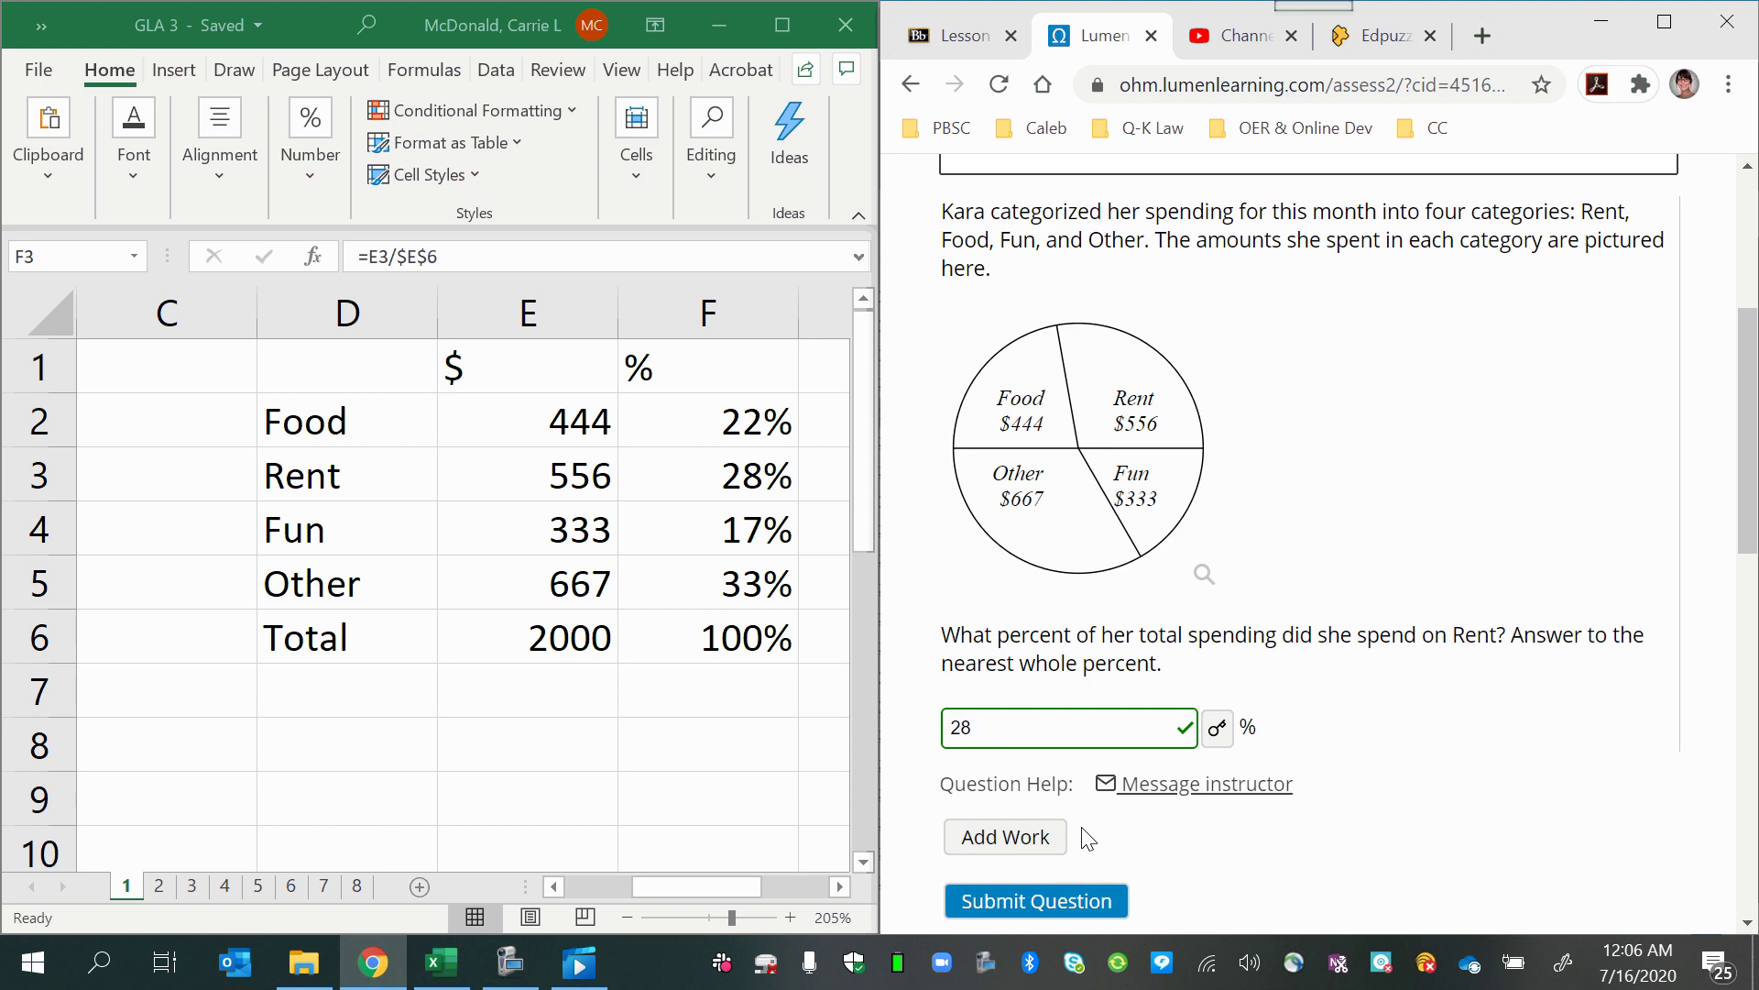
Advance to Question 2 and review its ages table asking relative frequency for lower limit 19
click(1272, 378)
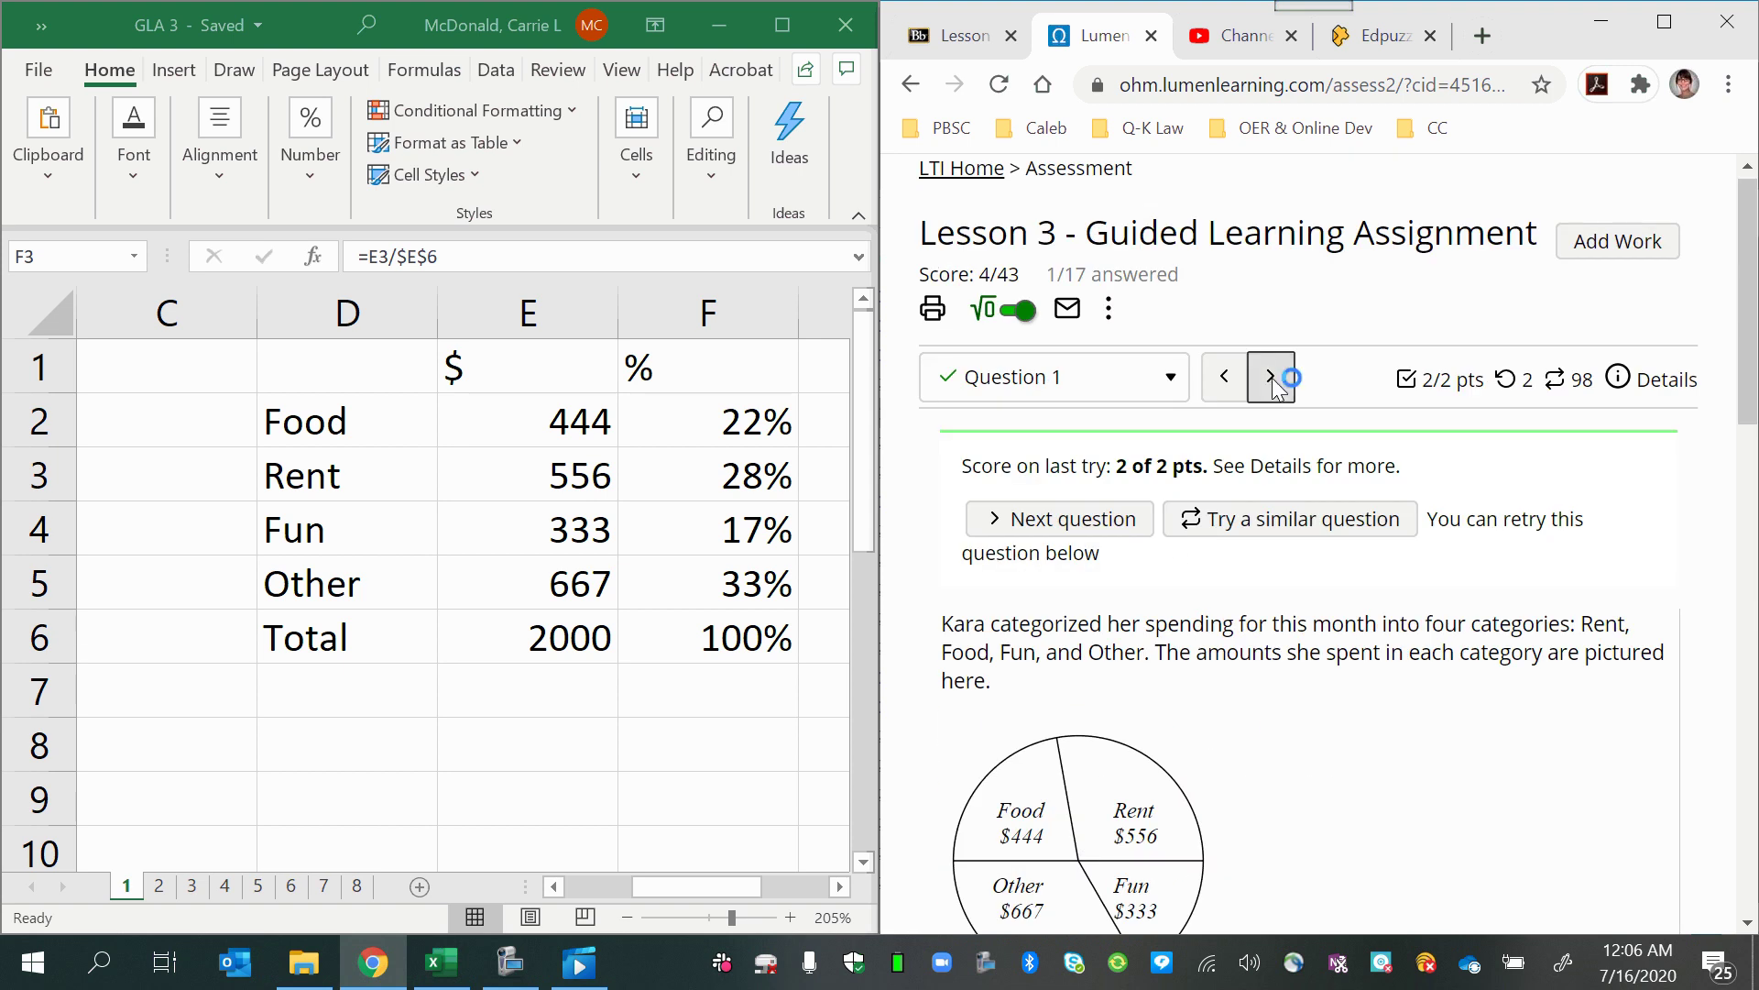
scroll(1252, 753, down, 1)
scroll(1253, 753, down, 2)
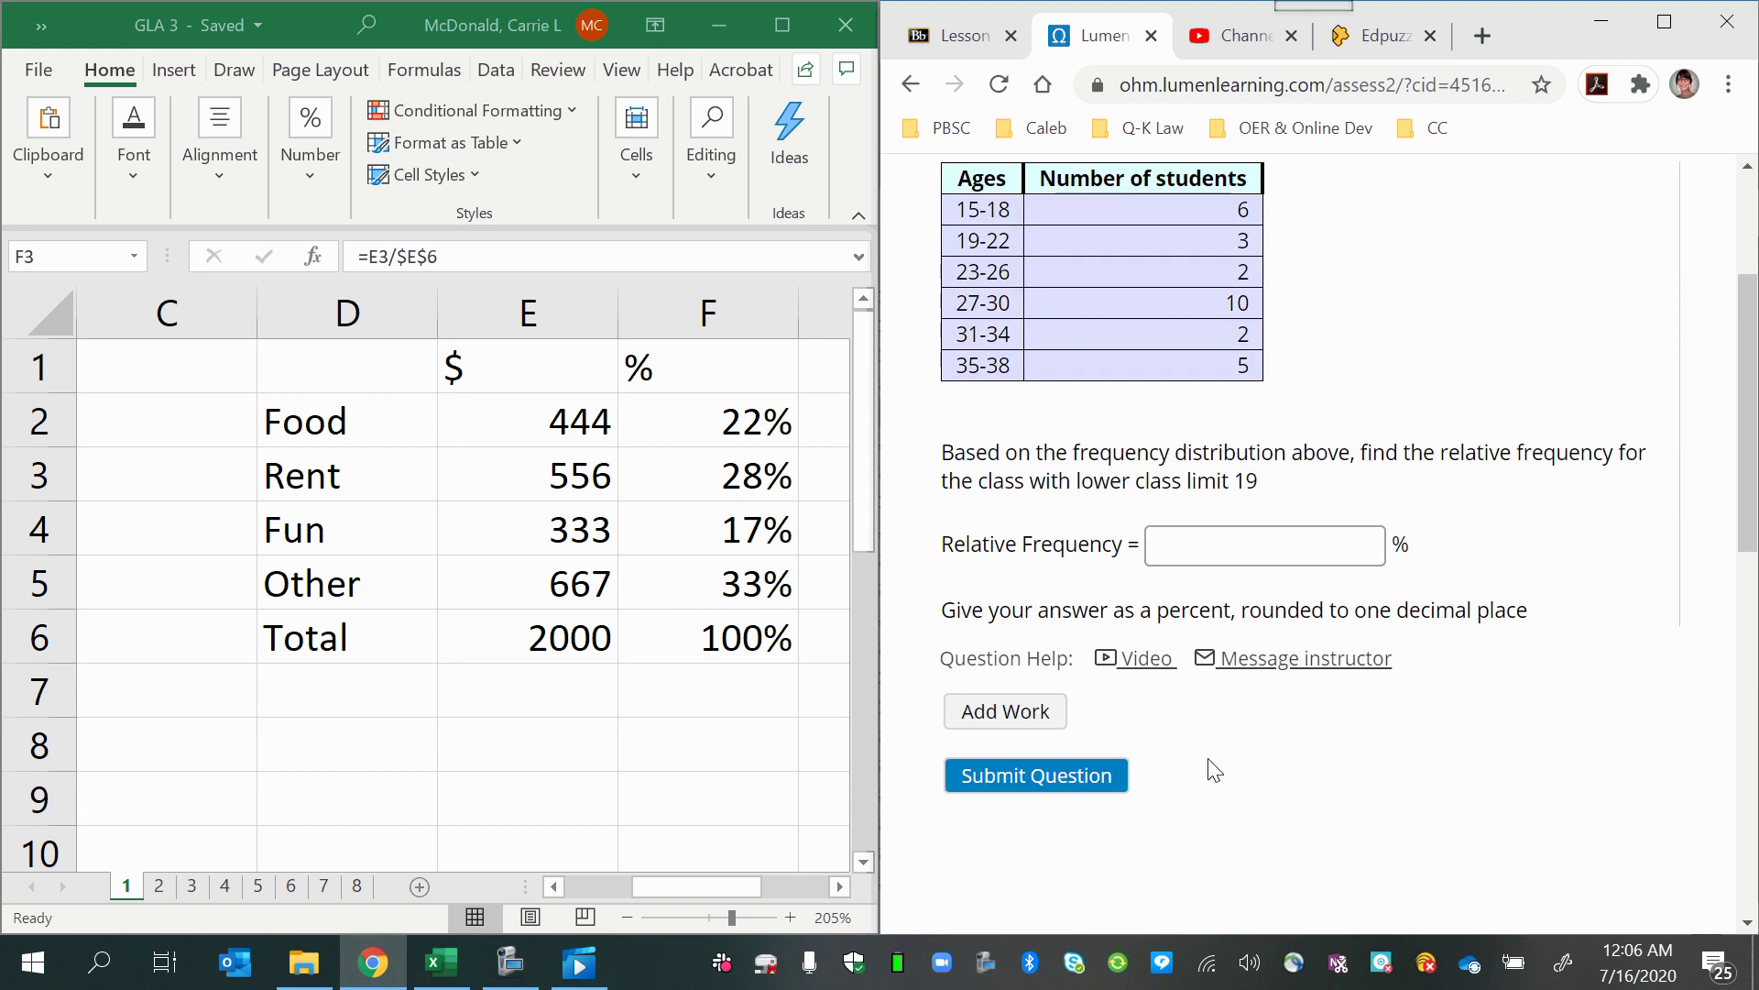
scroll(1214, 770, up, 1)
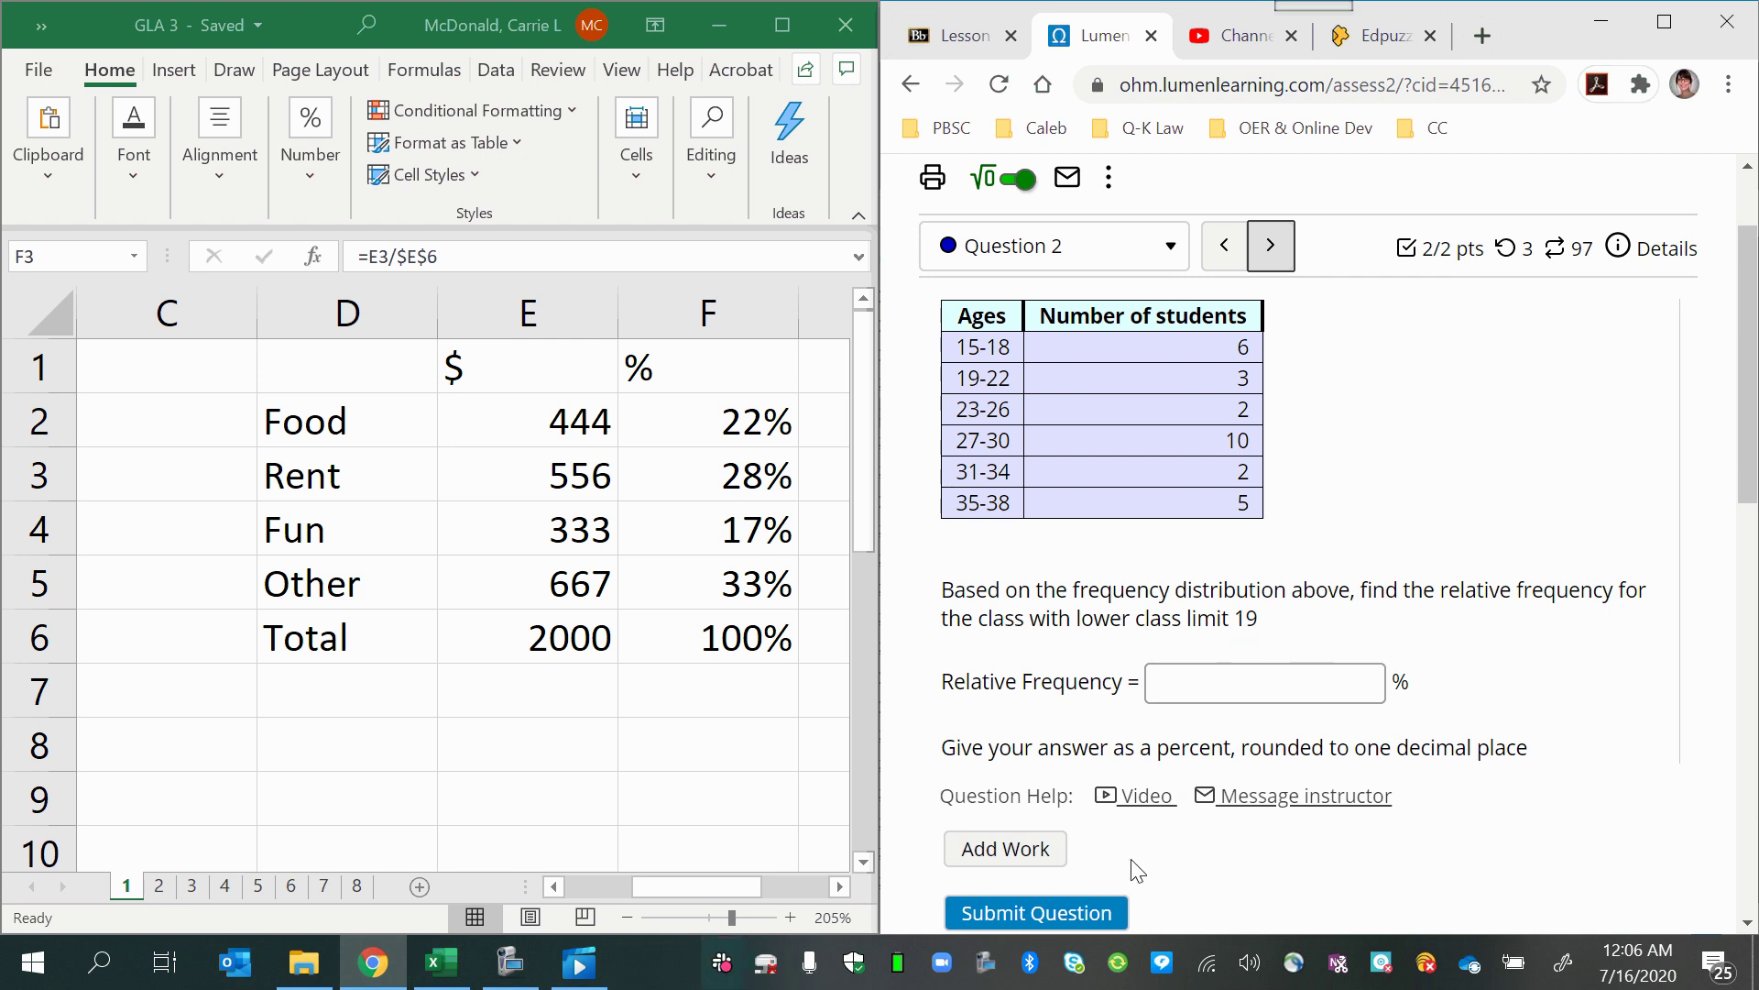
scroll(1137, 852, down, 1)
scroll(1136, 852, up, 1)
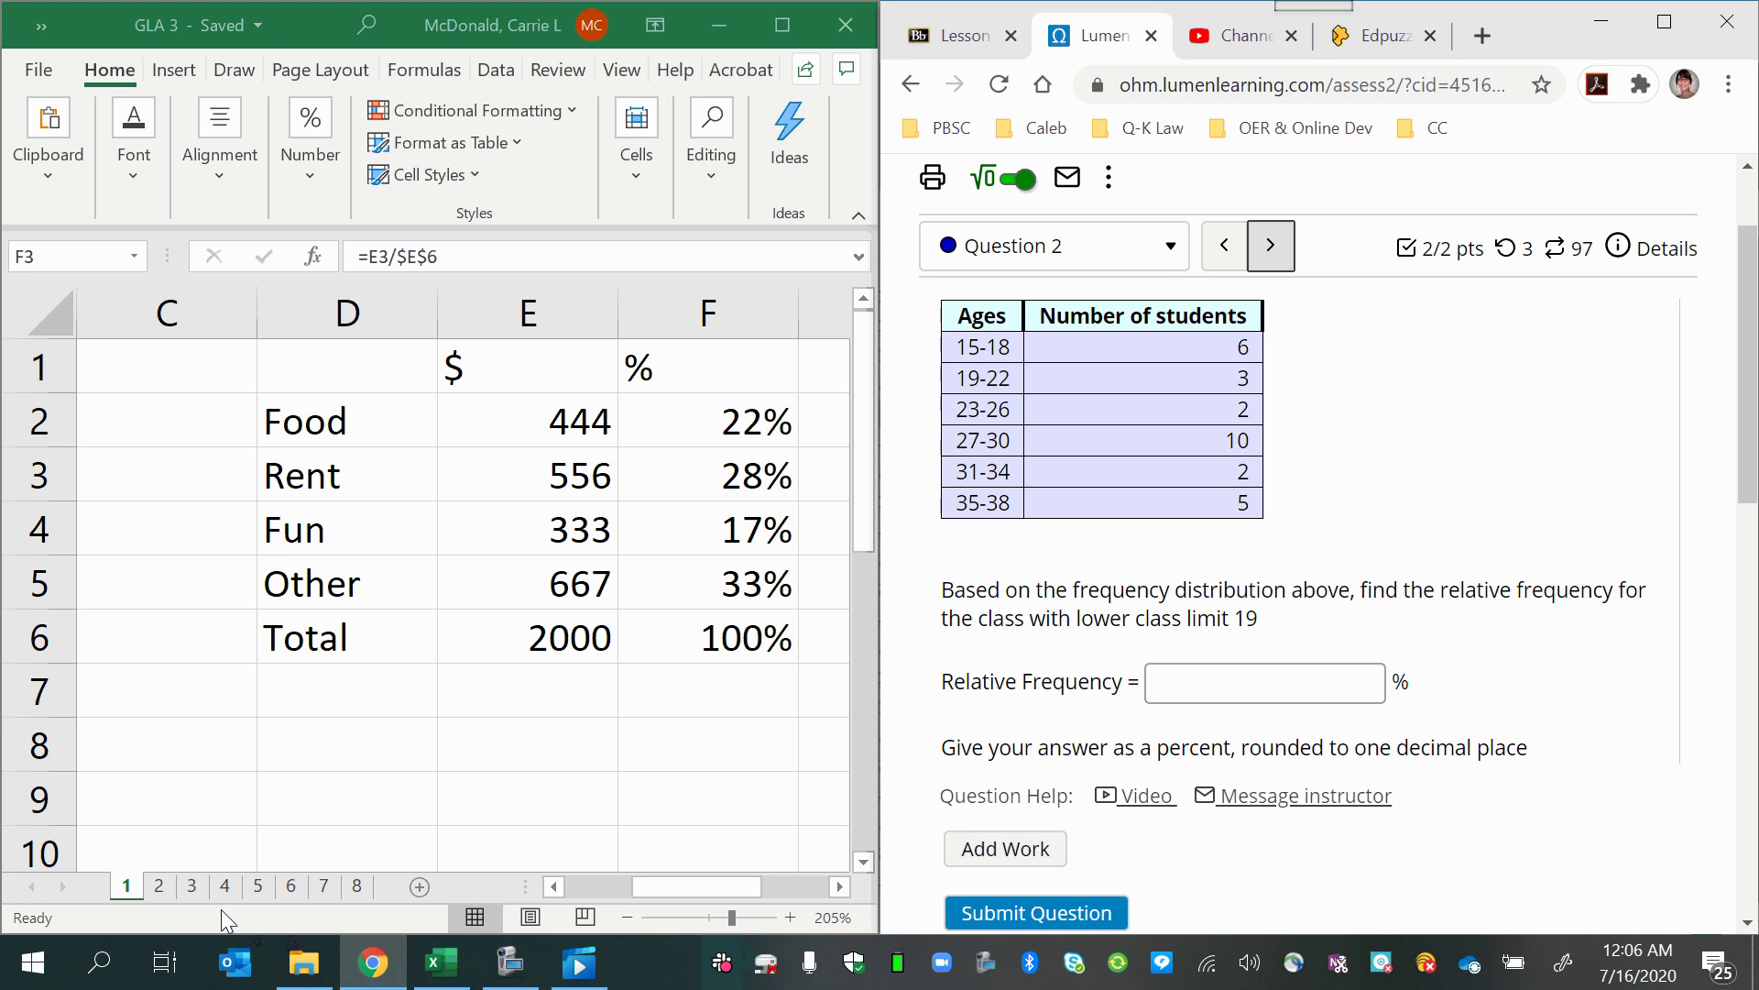